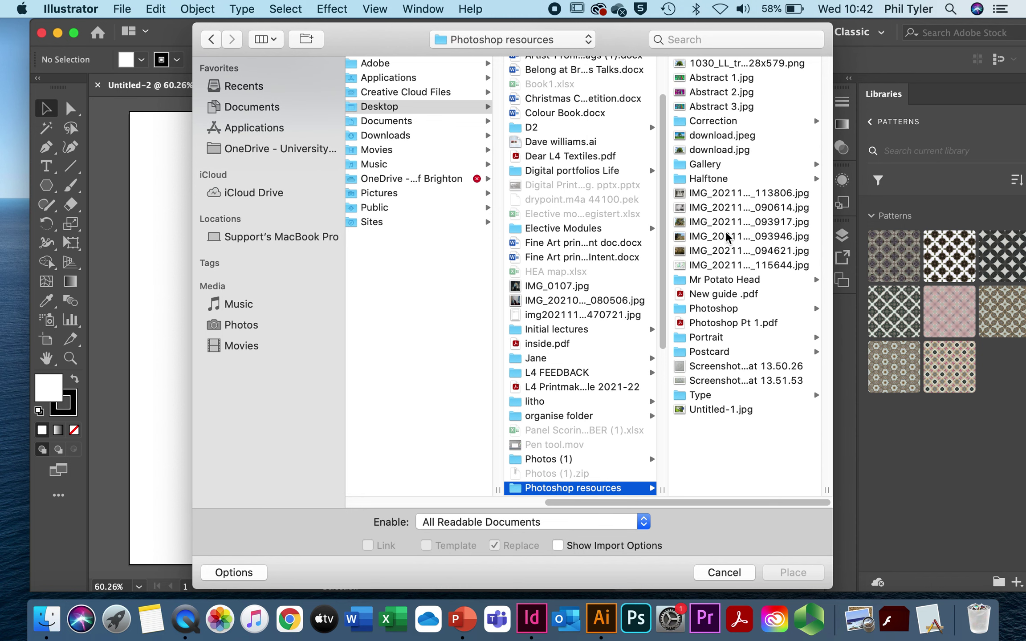
- Cancel the file placement and look through the Correction and Gallery folders of Photoshop resources in Finder before returning to the Illustrator document
left_click(715, 576)
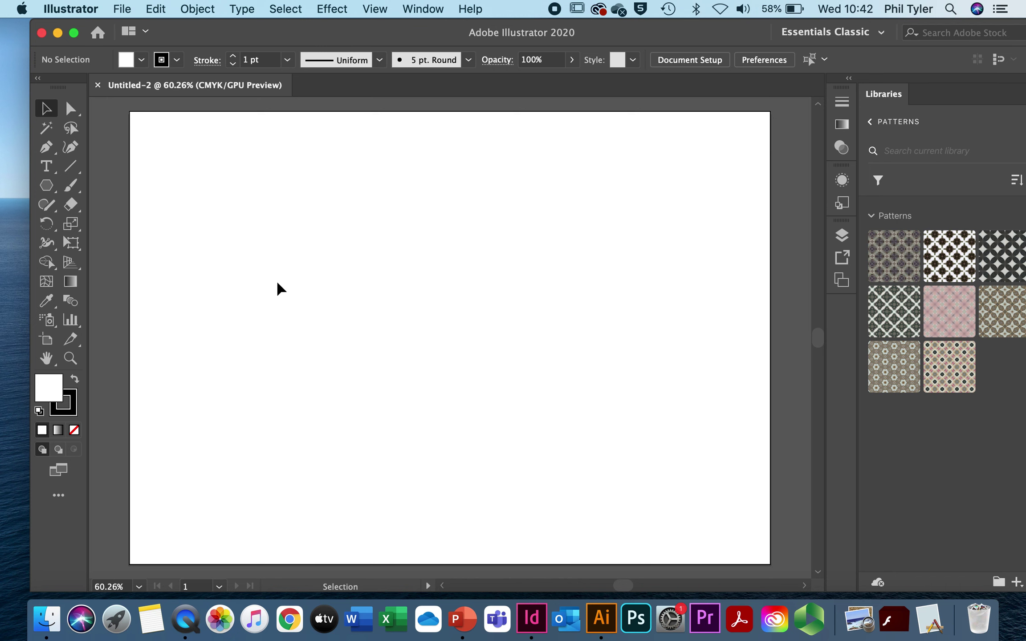
left_click_drag(709, 31, 225, 9)
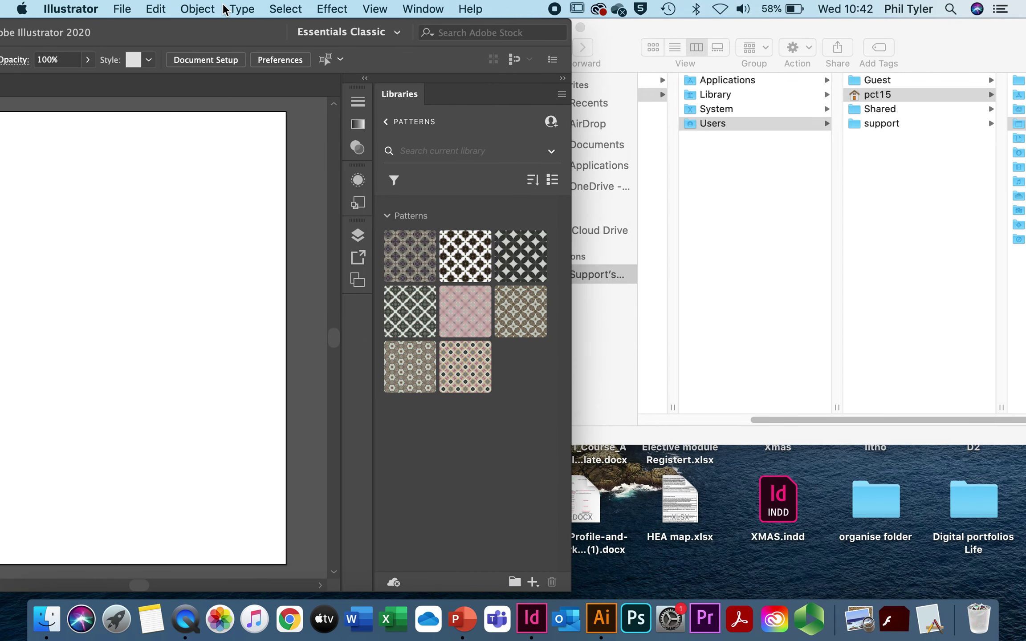
left_click_drag(809, 28, 212, 50)
left_click(793, 108)
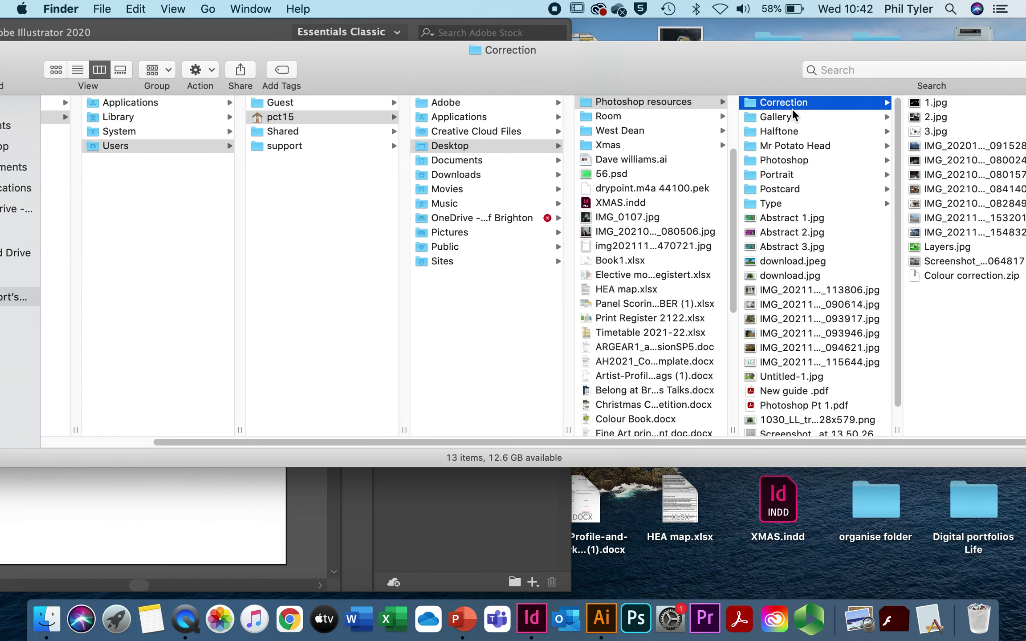
left_click(823, 118)
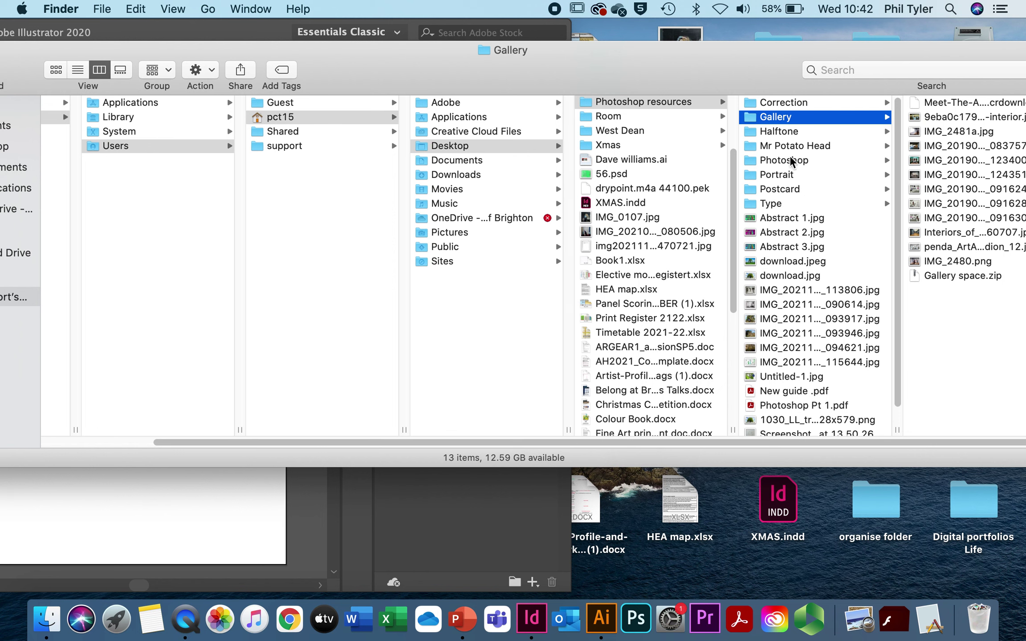
left_click_drag(435, 45, 1024, 22)
left_click(268, 44)
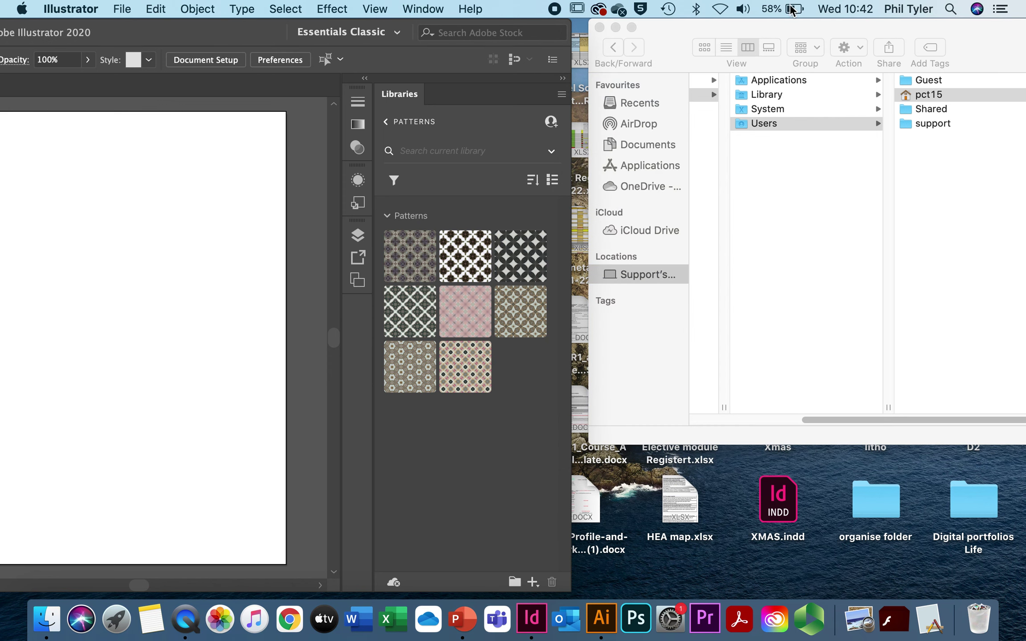
left_click_drag(246, 40, 691, 5)
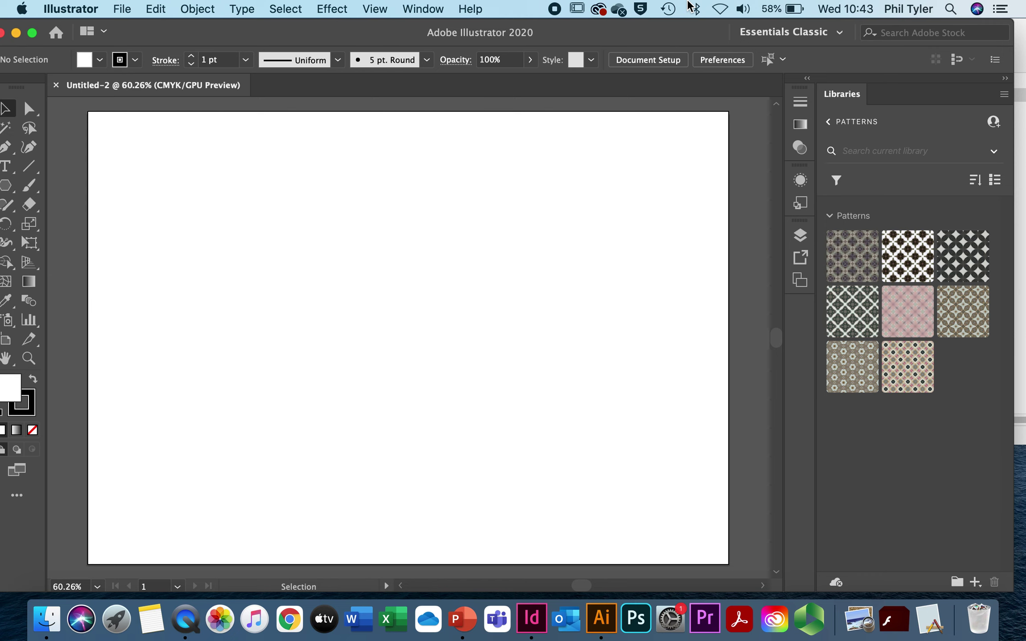
- Place IMG_20211121_071429.jpg from the Portrait folder as a linked image covering most of the artboard
left_click(122, 9)
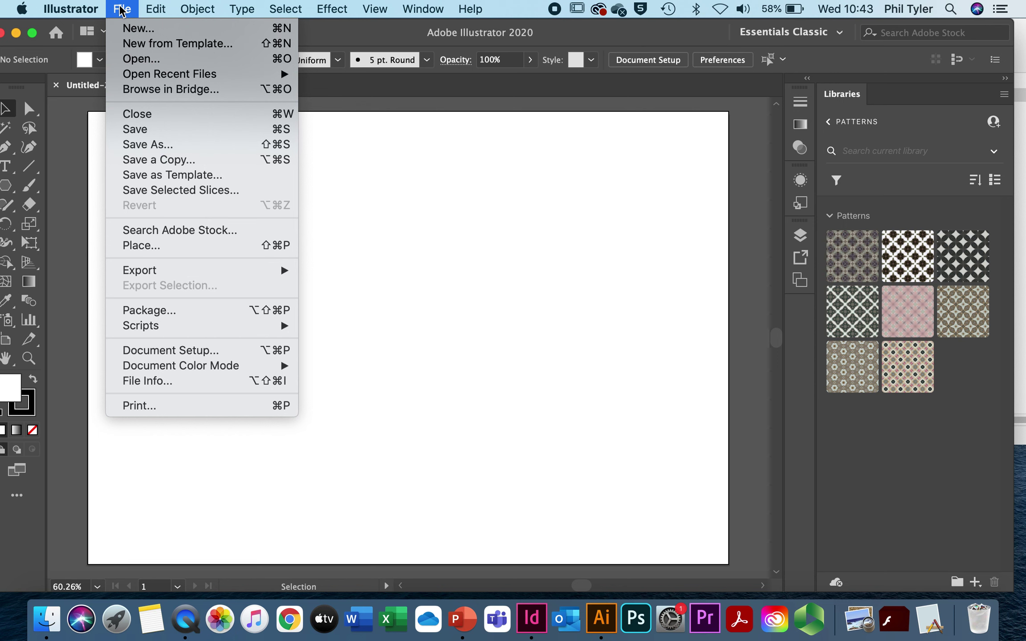
left_click(172, 248)
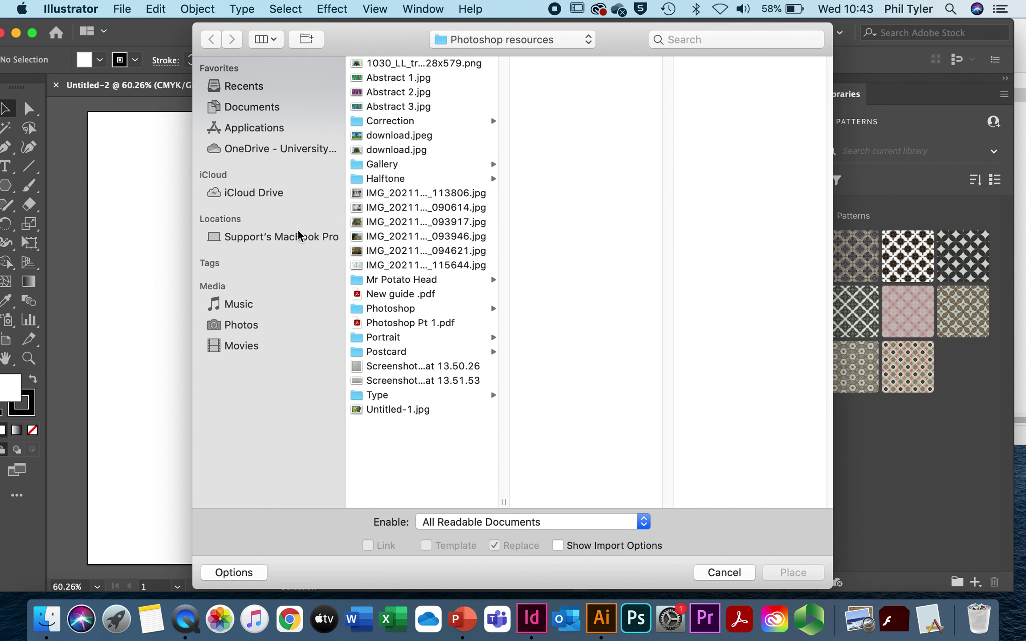
left_click(379, 337)
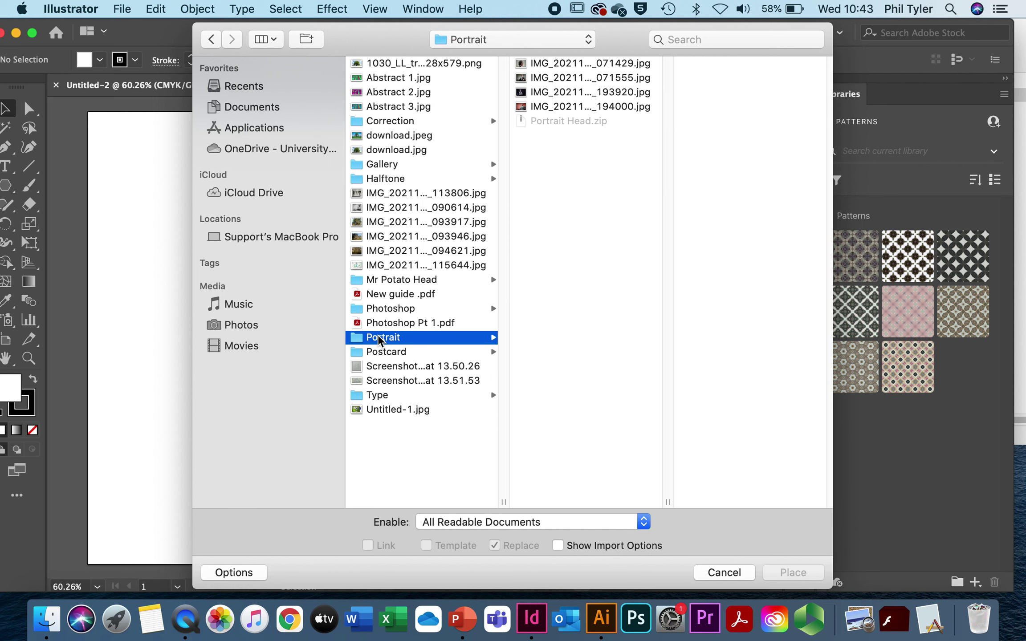
left_click(556, 65)
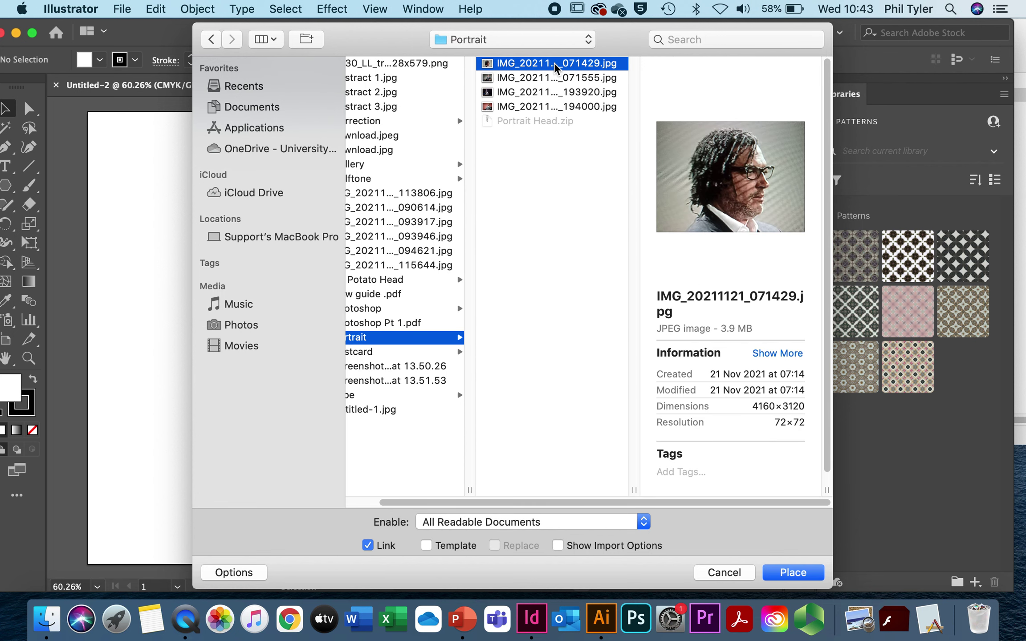
key("Down")
key("Down")
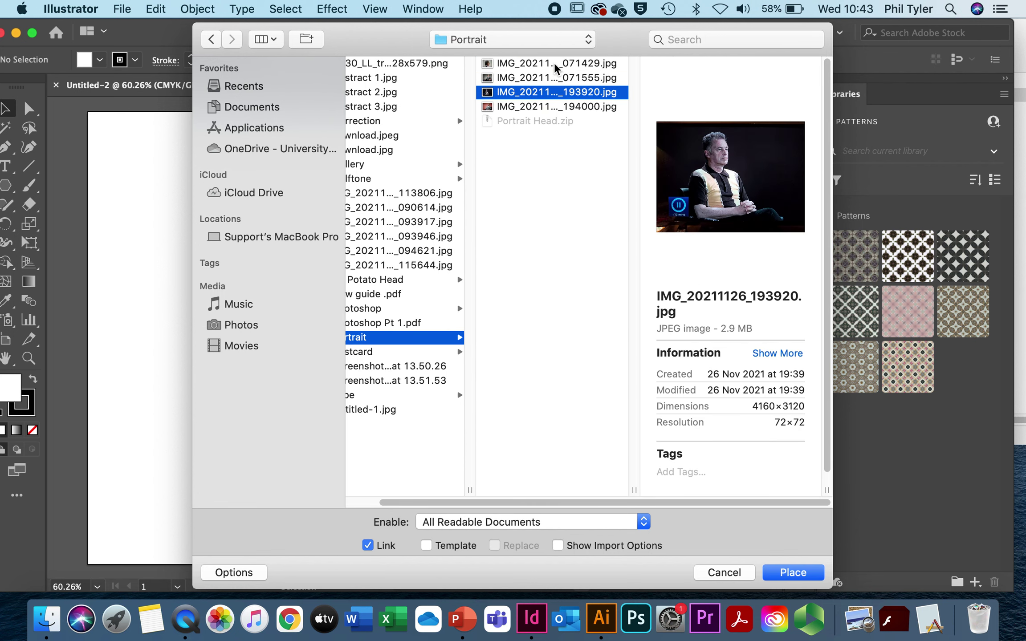
key("Down")
key("Up")
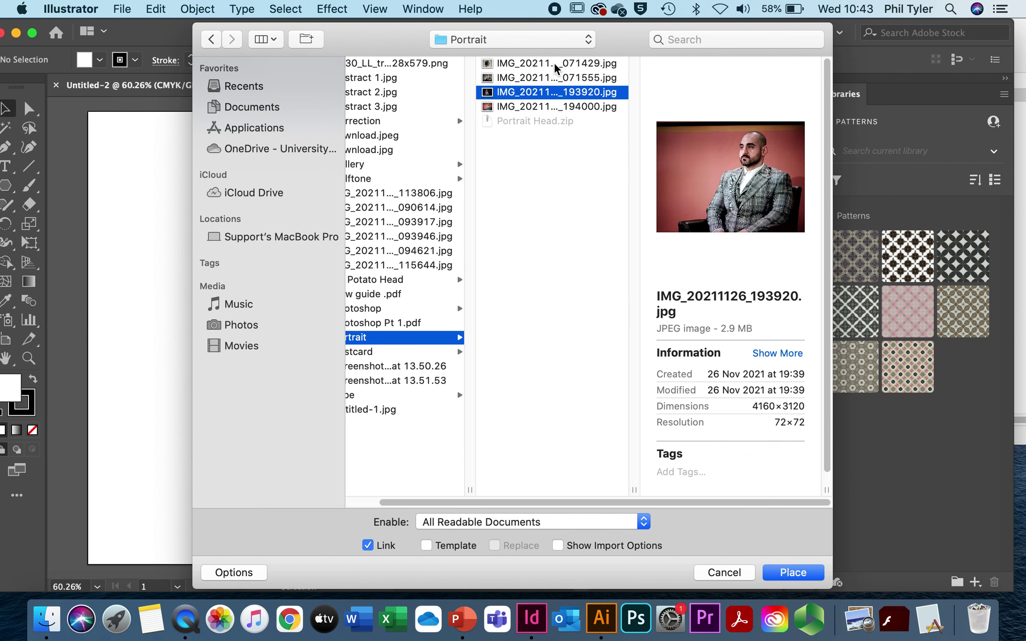
key("Up")
key("Up")
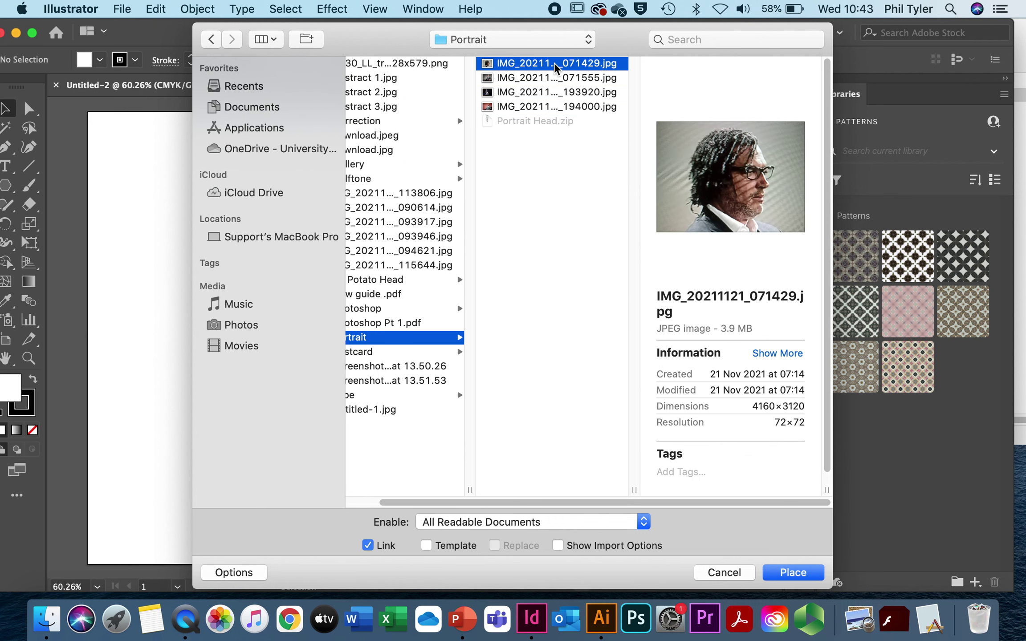
key("Return")
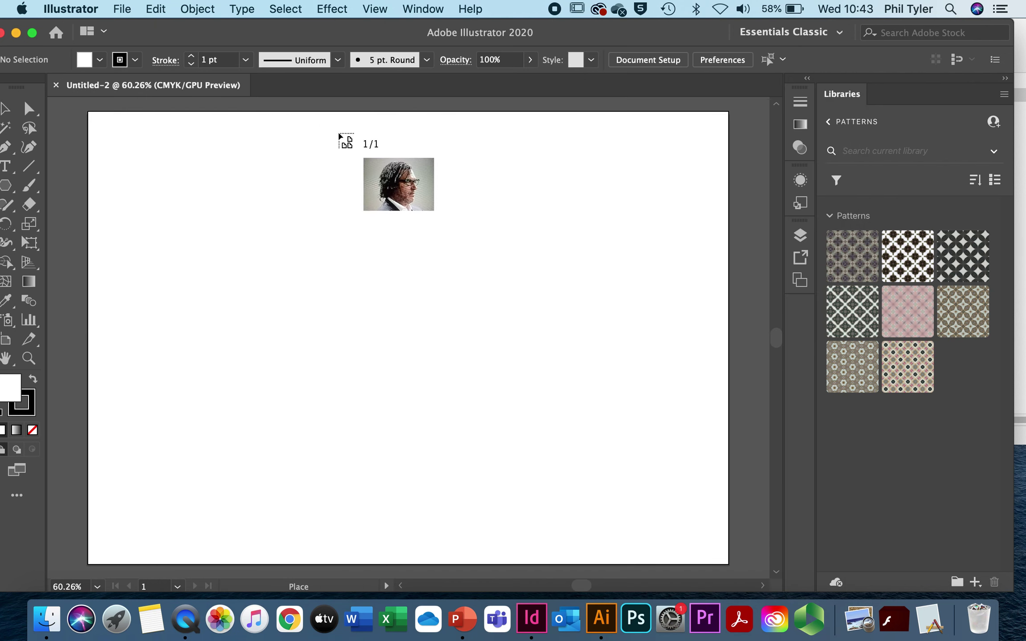
mouse_move(178, 156)
left_mouse_down()
mouse_move(500, 552)
mouse_move(553, 588)
mouse_move(583, 590)
mouse_move(554, 494)
left_mouse_up()
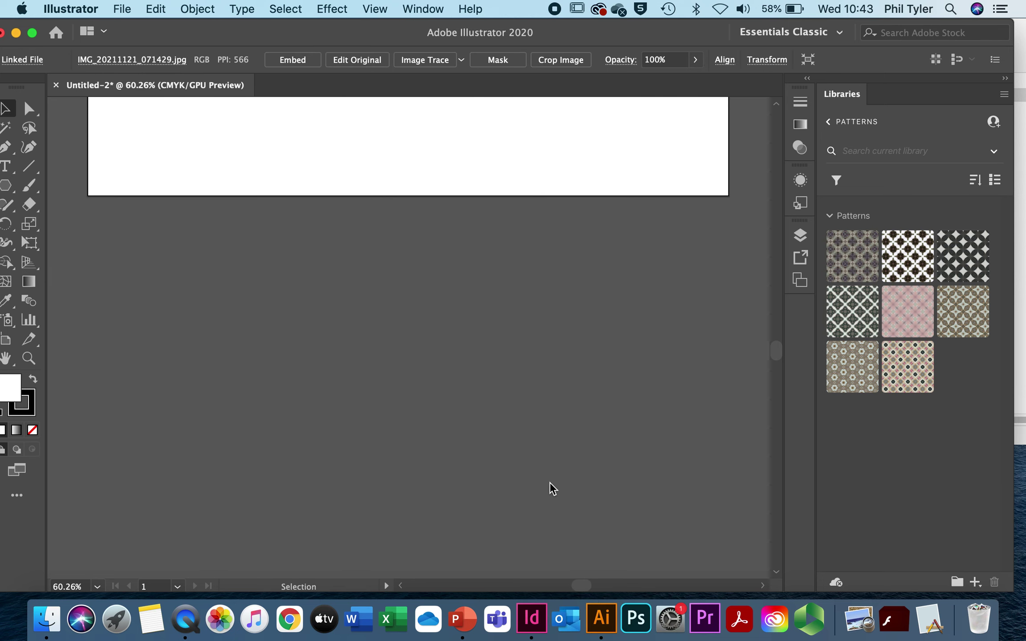
- Lower the placed portrait's opacity to 46% and deselect it
scroll(548, 470, "up", 10)
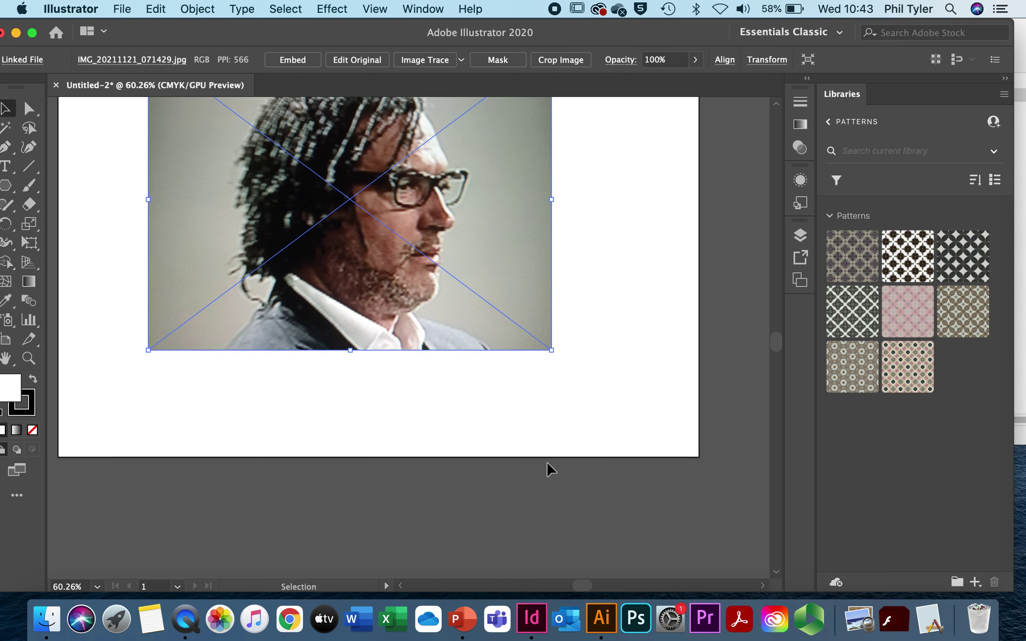
scroll(551, 469, "up", 4)
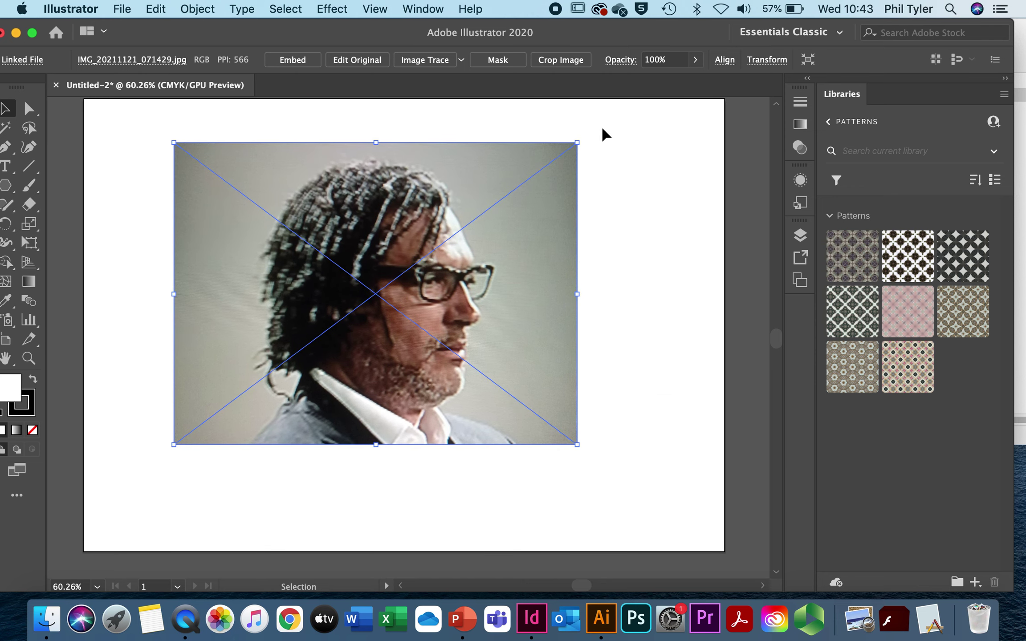
left_click(695, 59)
left_click_drag(693, 80, 663, 84)
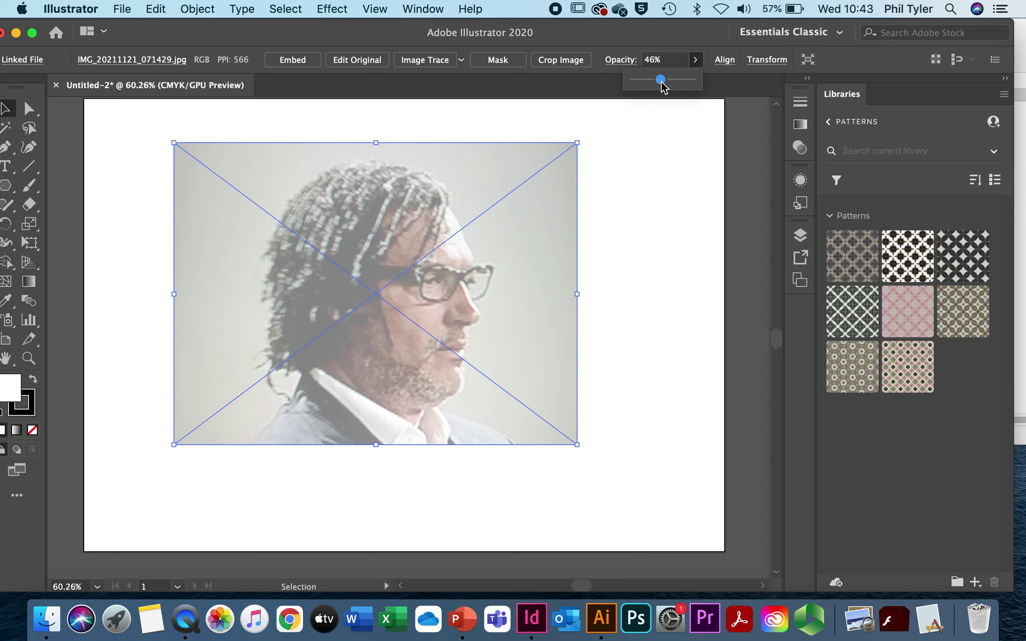
key("super+shift+a")
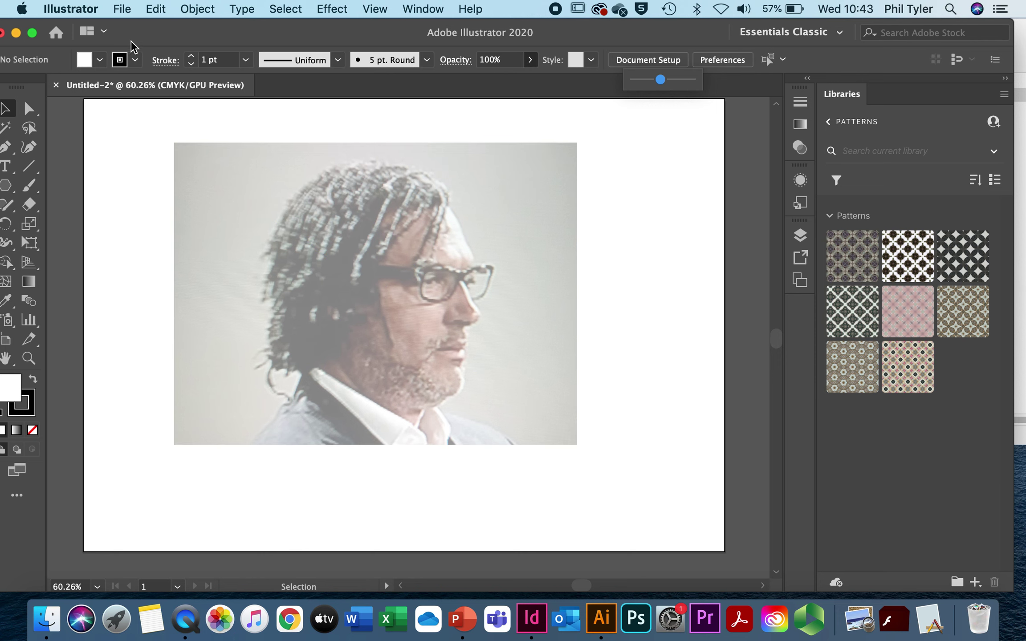
left_click(143, 42)
left_click_drag(143, 43, 183, 41)
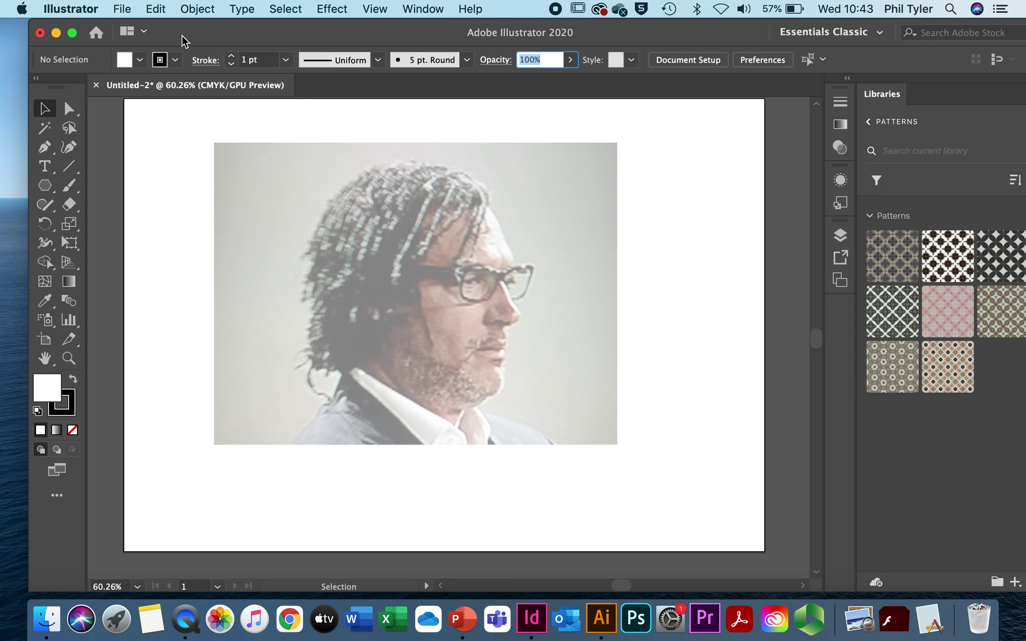
- Trace straight Pen tool segments from the hairline down the forehead to the nose, with one more anchor on the hair behind the ear
left_click(45, 149)
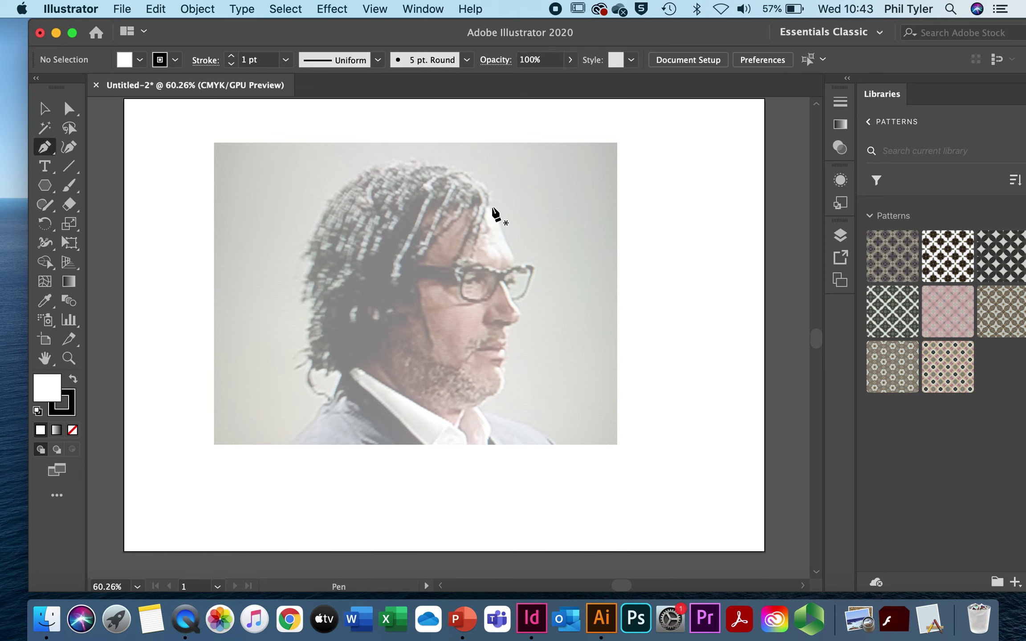
left_click(488, 206)
left_click(515, 257)
left_click(514, 273)
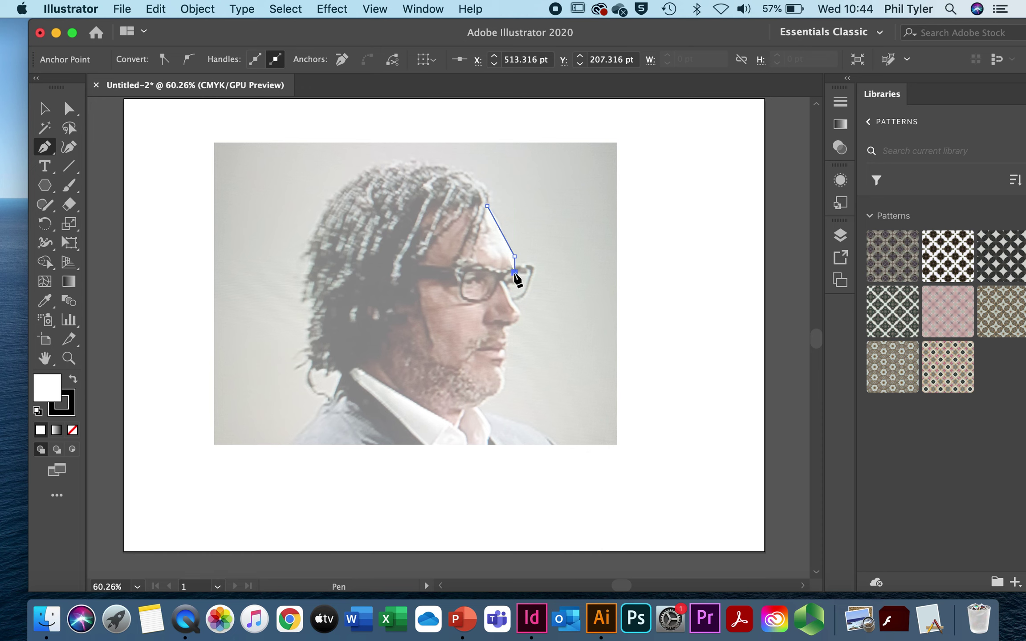
left_click(514, 283)
left_click(506, 290)
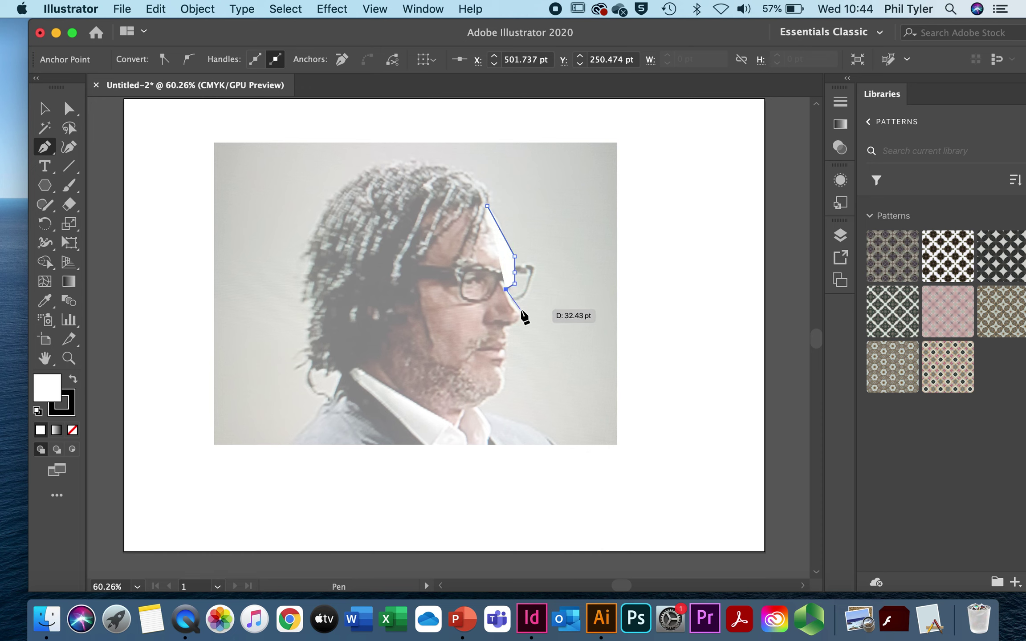
left_click(520, 309)
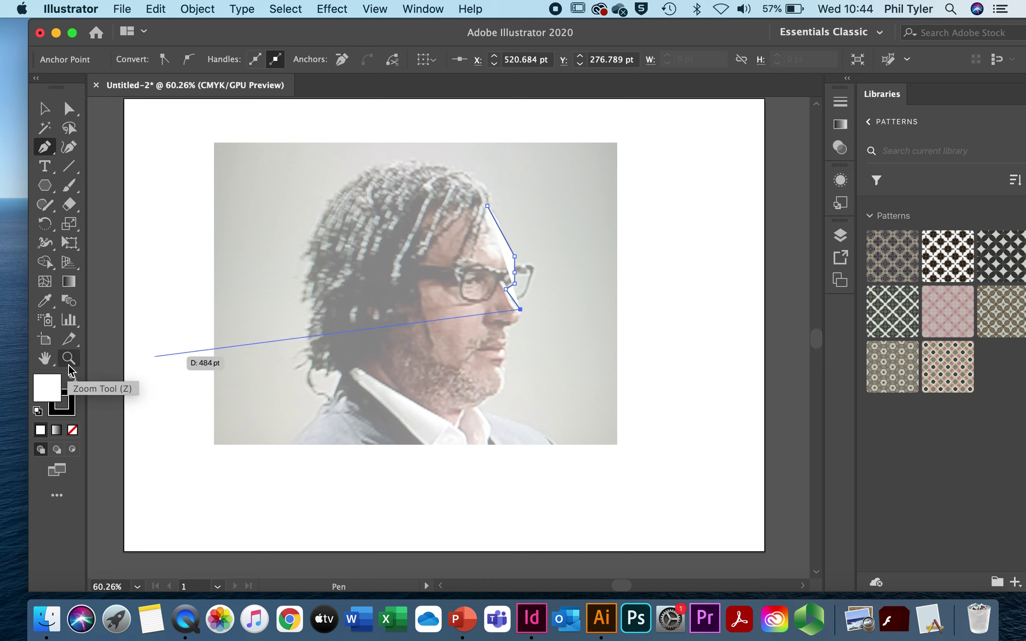
left_click(354, 320)
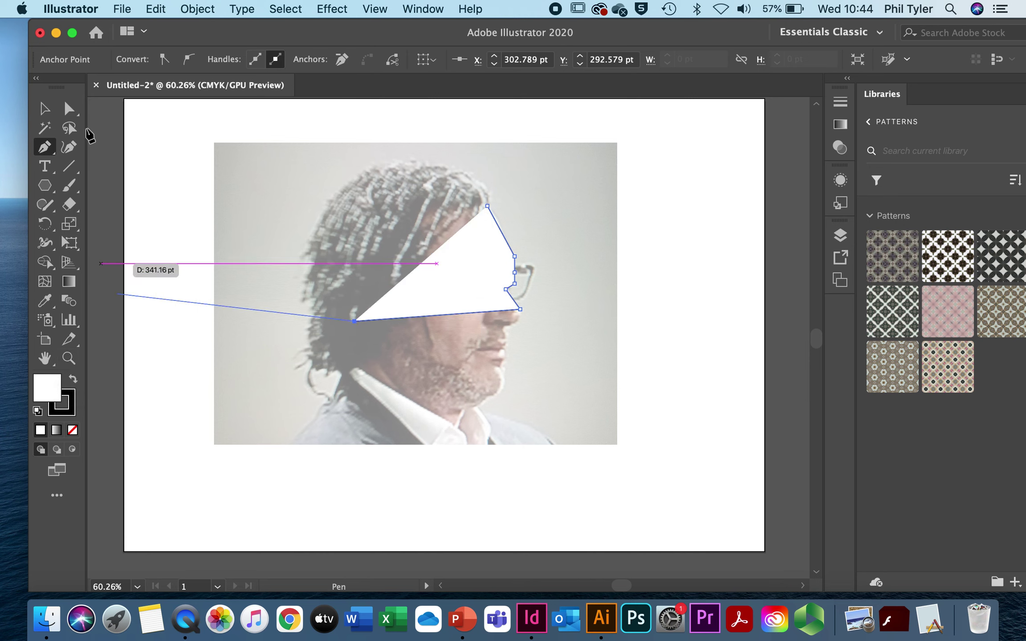
- Set the traced path's fill to None and delete the path
left_click(43, 108)
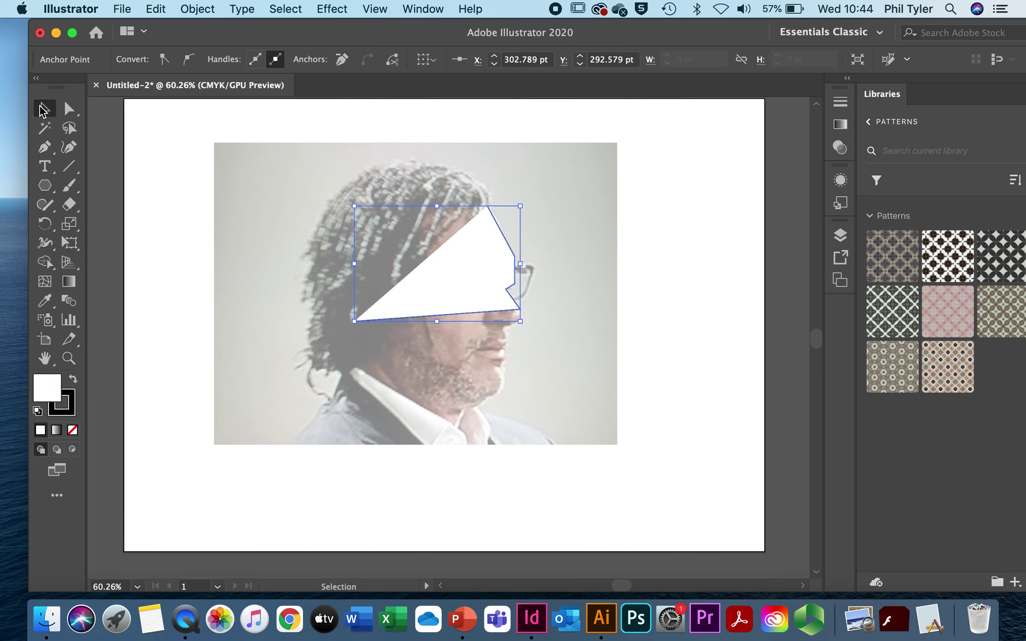
left_click(465, 293)
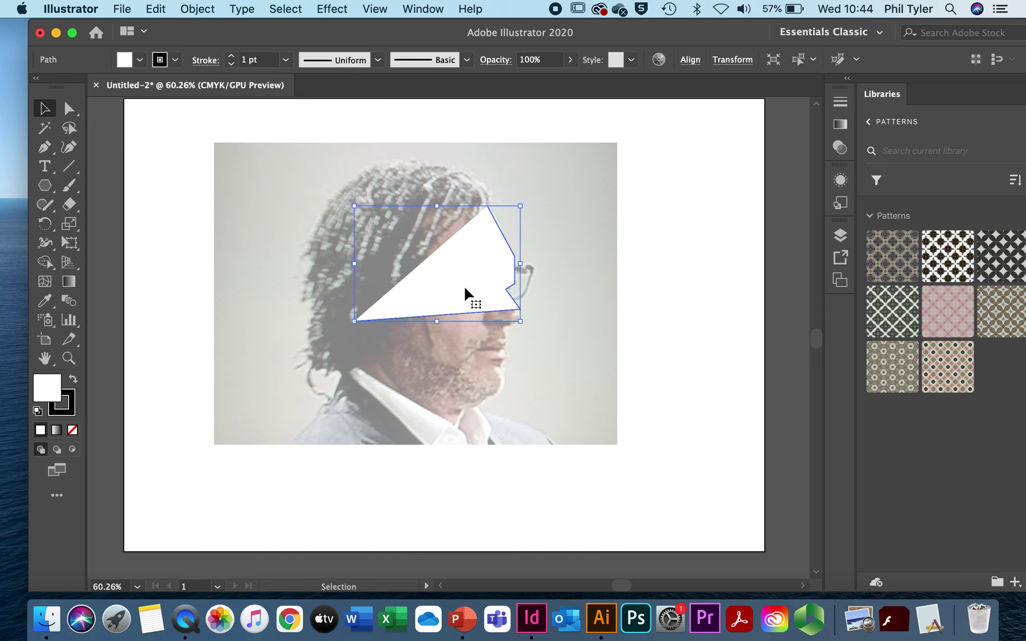
left_click(139, 60)
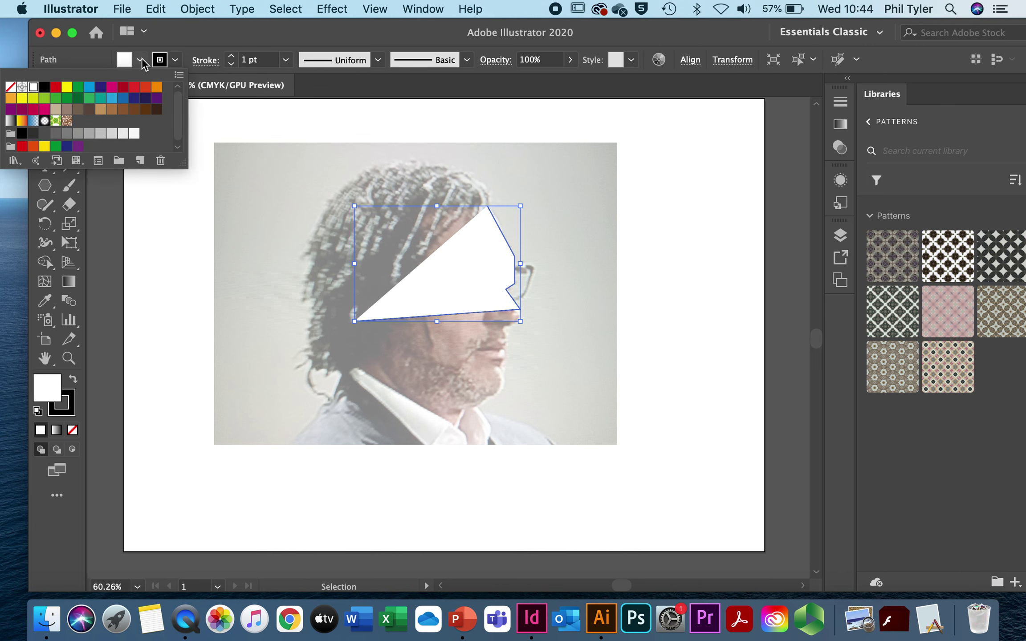
left_click(10, 89)
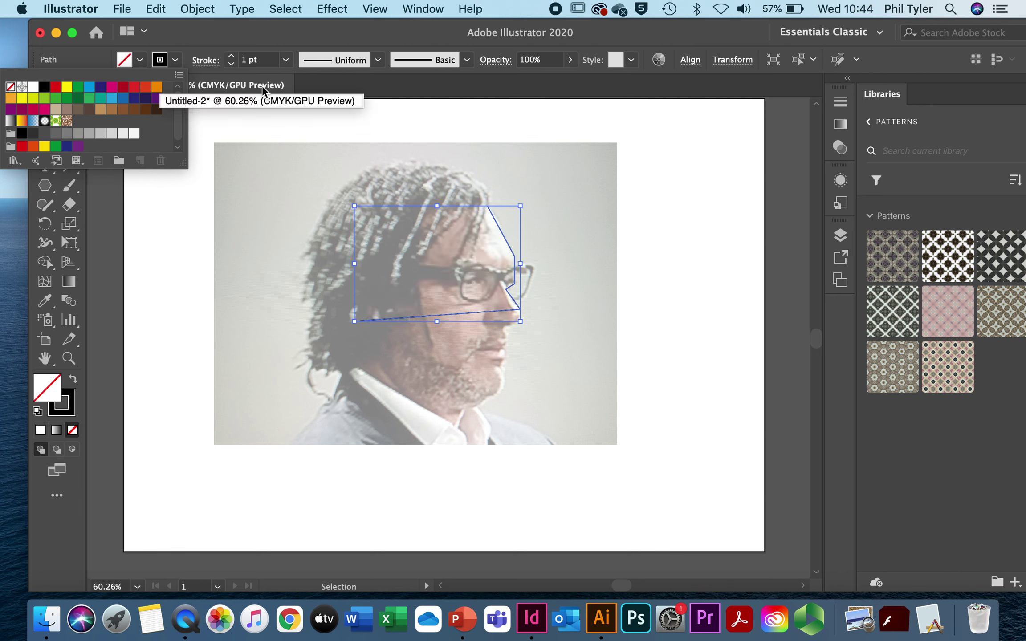
left_click(557, 208)
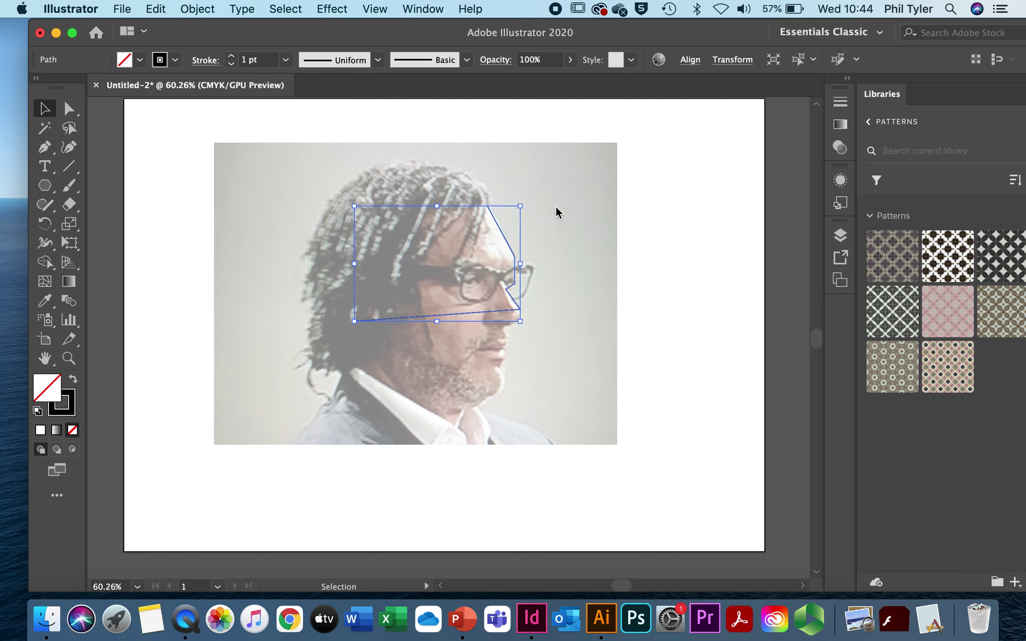
left_click(555, 206)
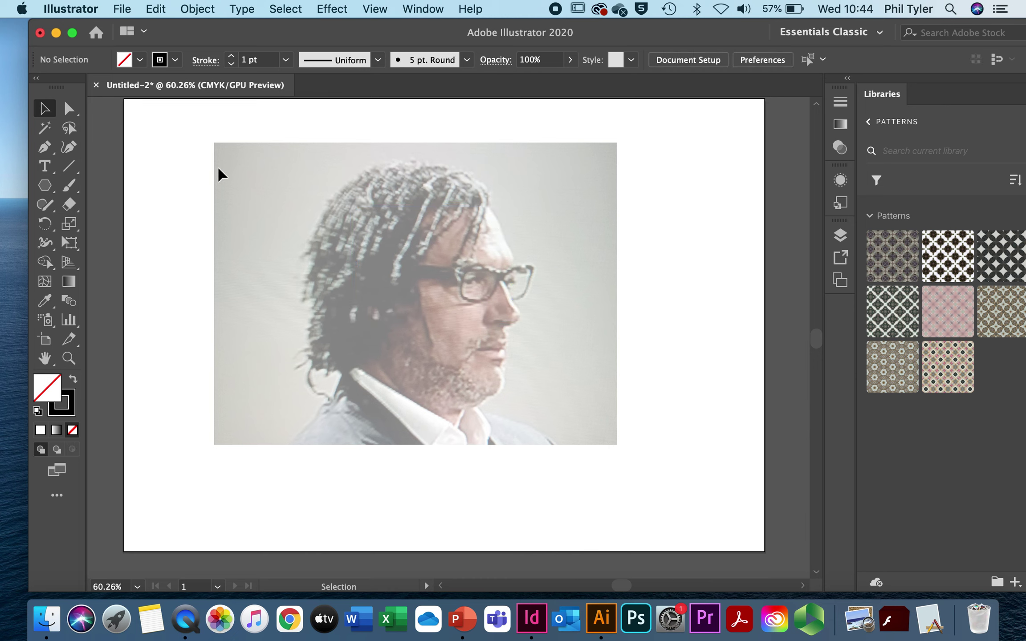
- Trace the profile with the Pen tool from the hairline down the forehead, past the glasses and around the nose tip to its base
left_click(42, 149)
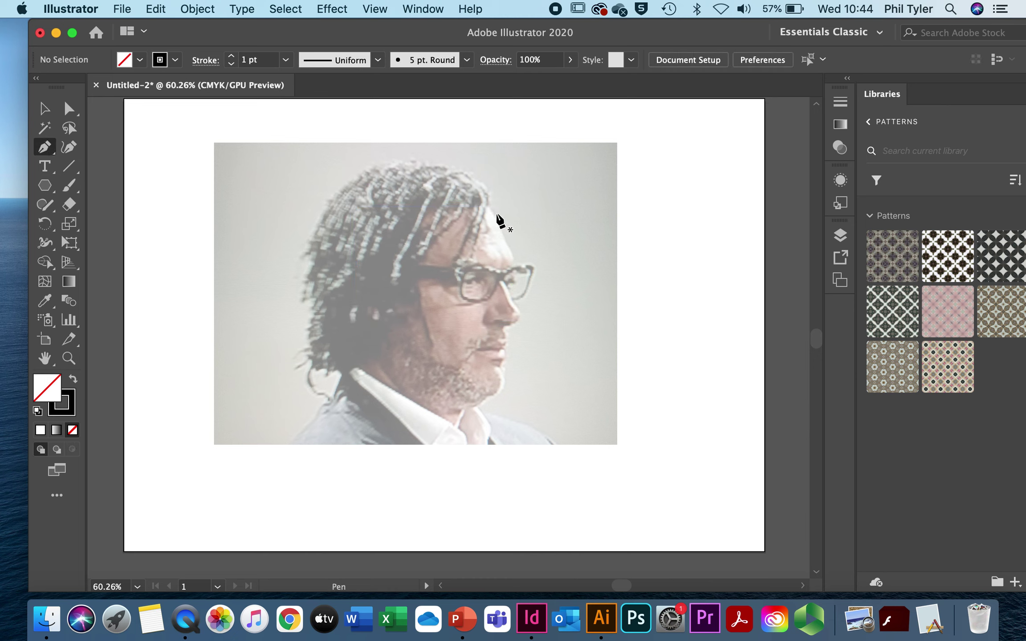
left_click(486, 205)
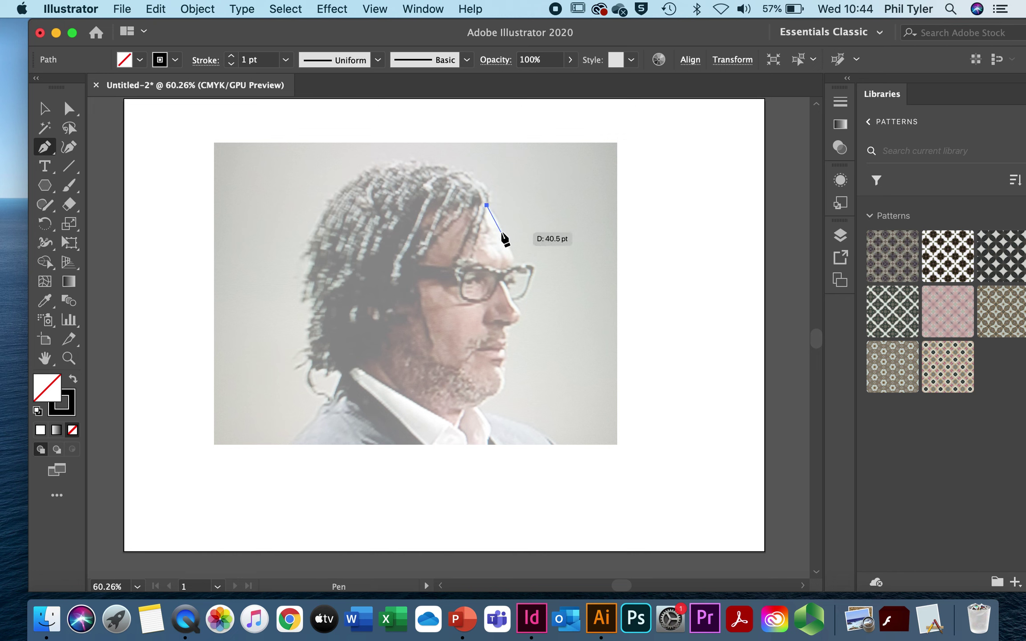
left_click(503, 231)
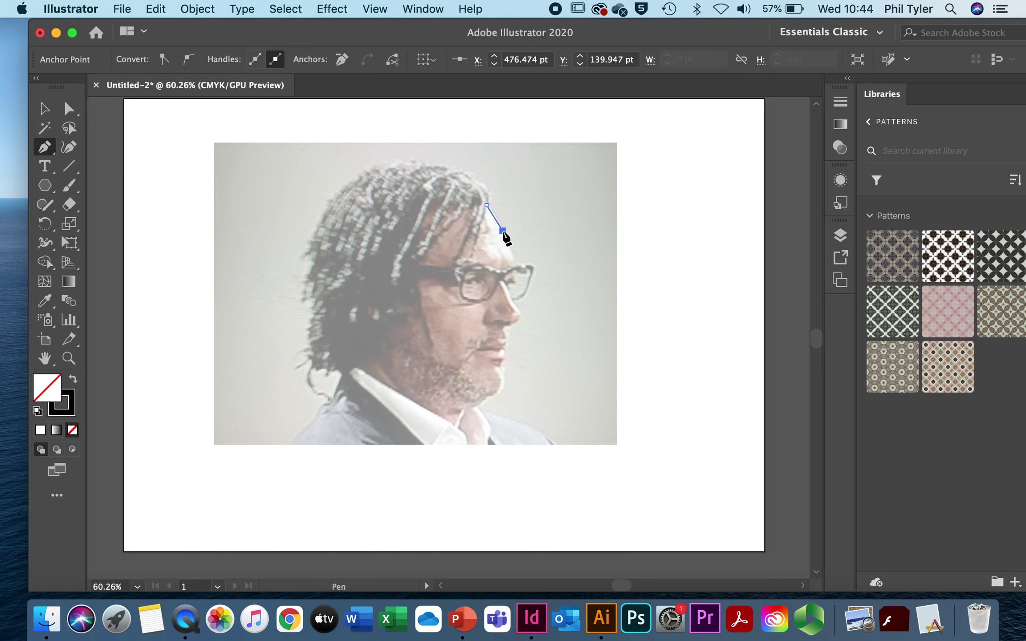
left_click(516, 258)
left_click(515, 271)
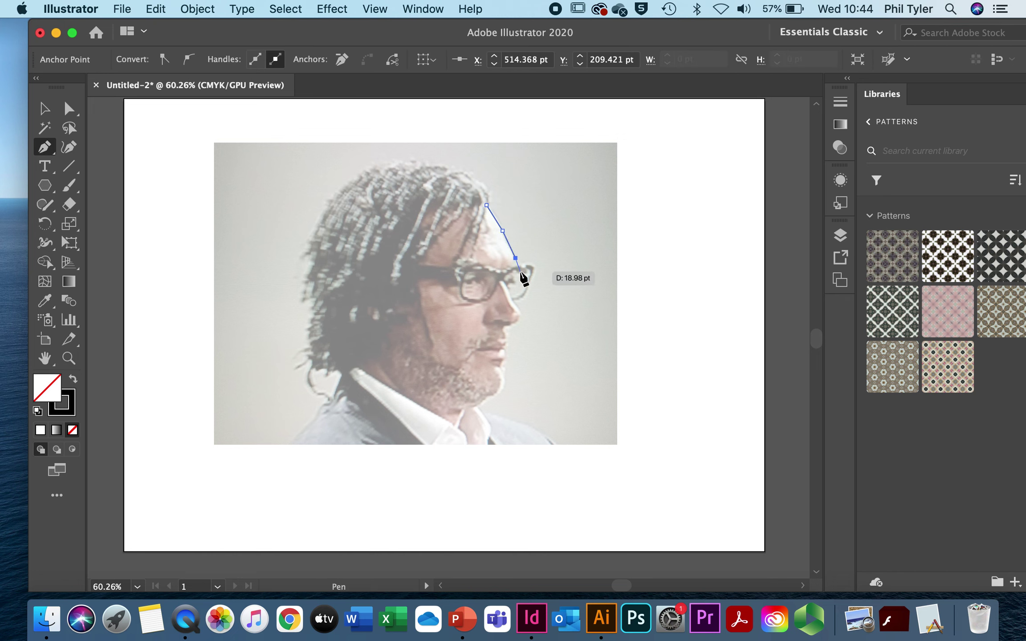
left_click(511, 281)
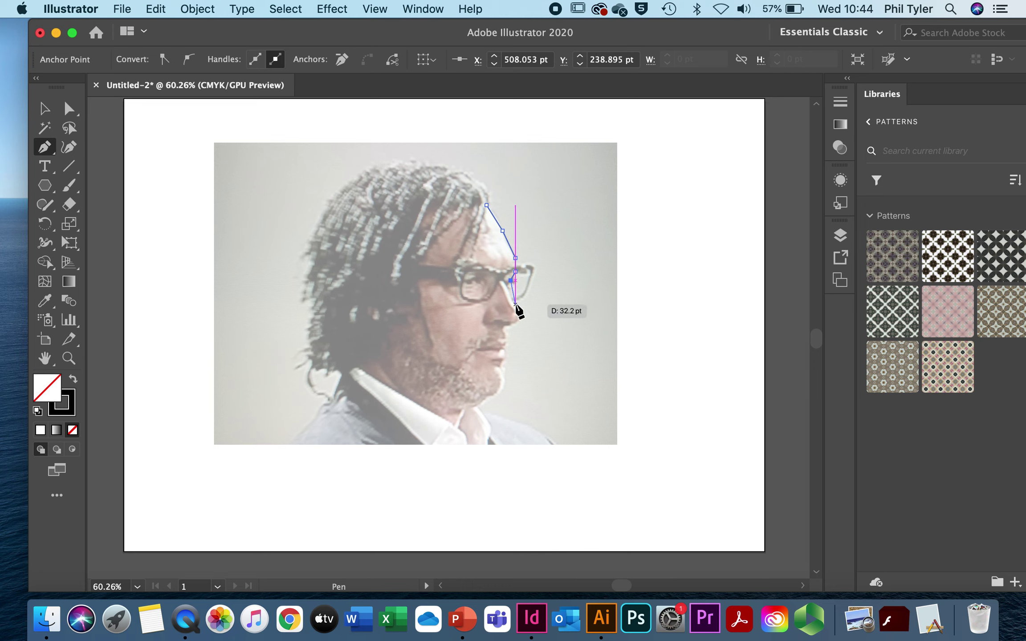
left_click(515, 305)
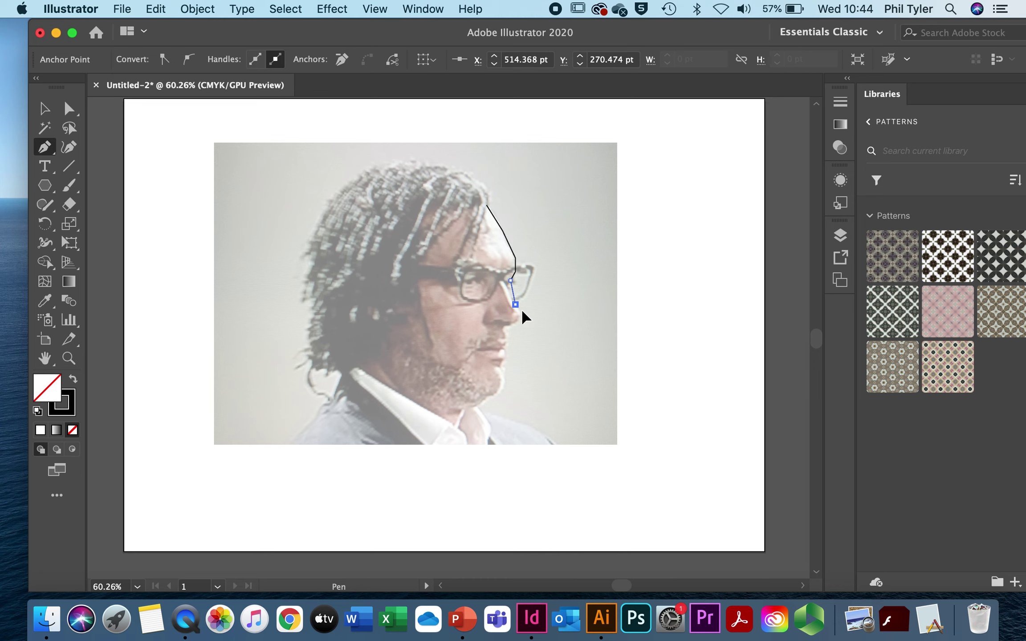
left_click(521, 320)
left_click(504, 325)
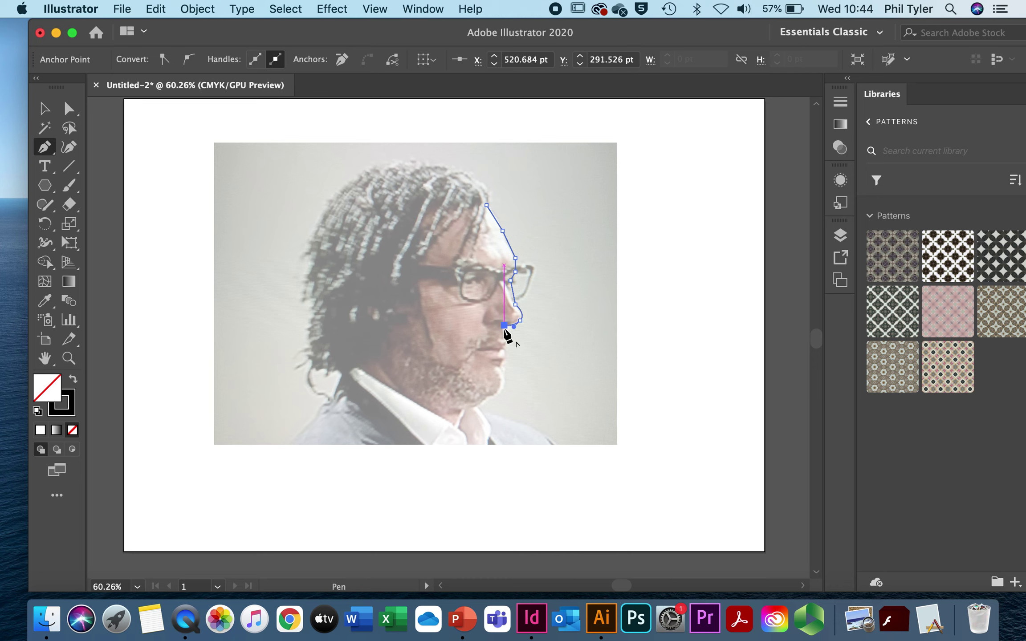
- Continue the path over both lips and down the chin, ending with a smooth curved anchor under the chin
left_click(510, 341)
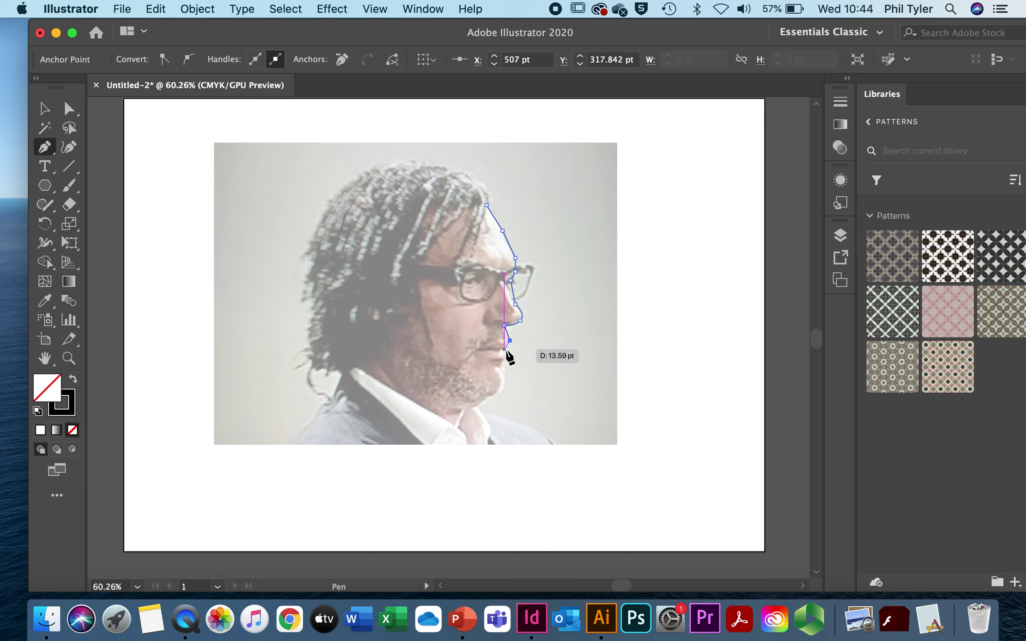
left_click(501, 346)
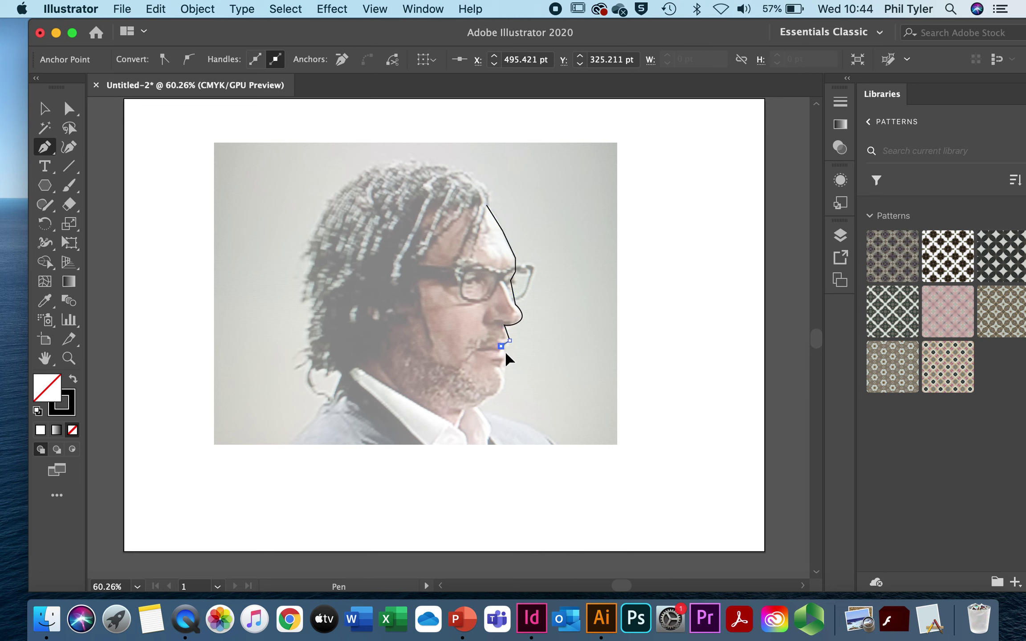
left_click(504, 357)
left_click(500, 366)
left_click(504, 378)
mouse_move(496, 402)
left_mouse_down()
mouse_move(502, 407)
mouse_move(482, 407)
left_mouse_up()
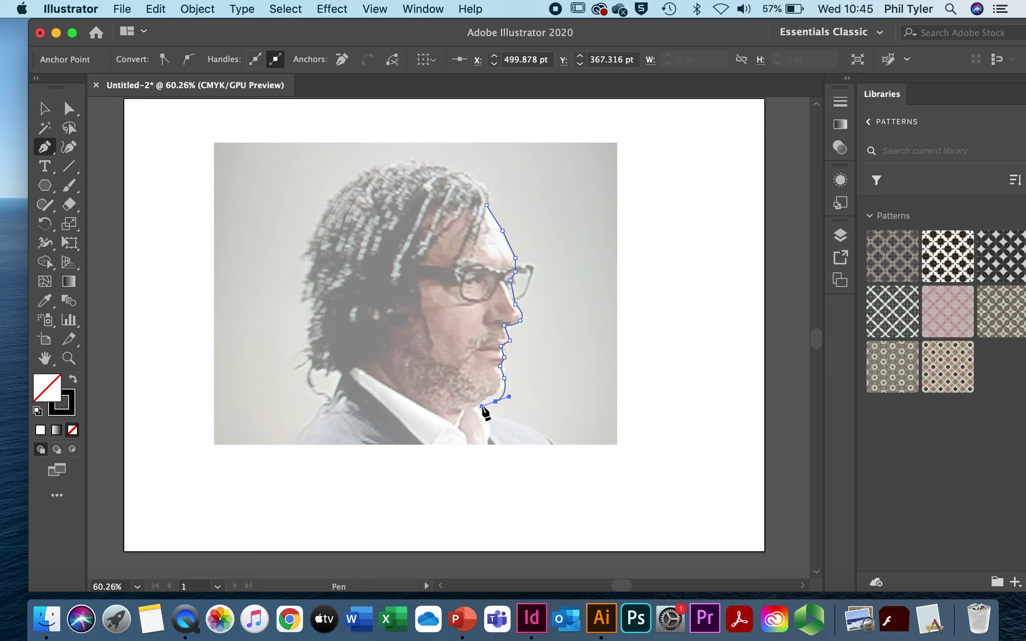
- Extend the path from the chin to the neck, up along the shirt collar and across the lower edge of the hair
left_click(469, 416)
left_click(465, 435)
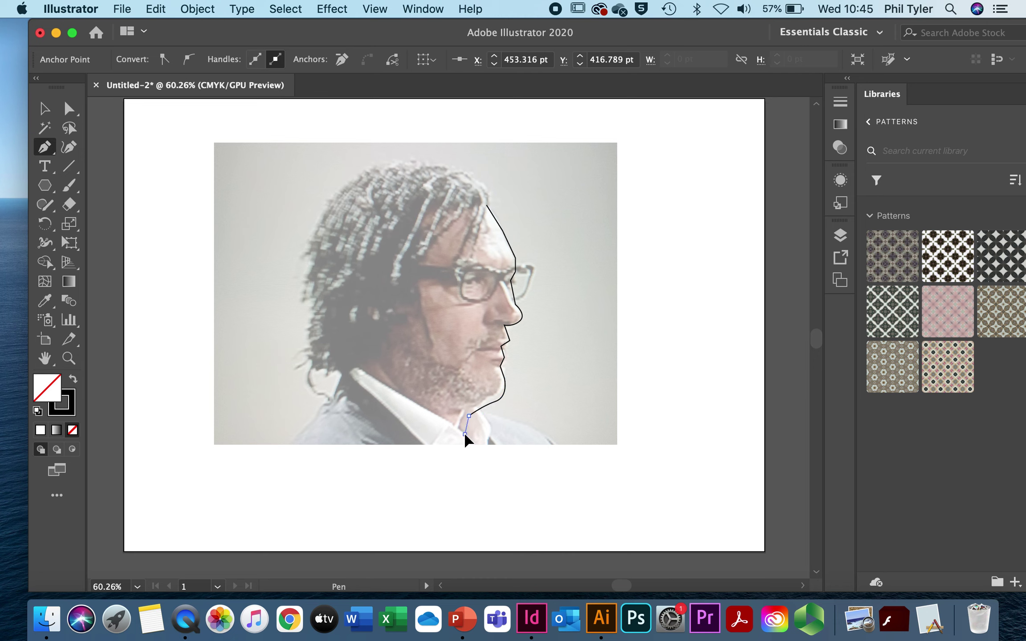
left_click(365, 366)
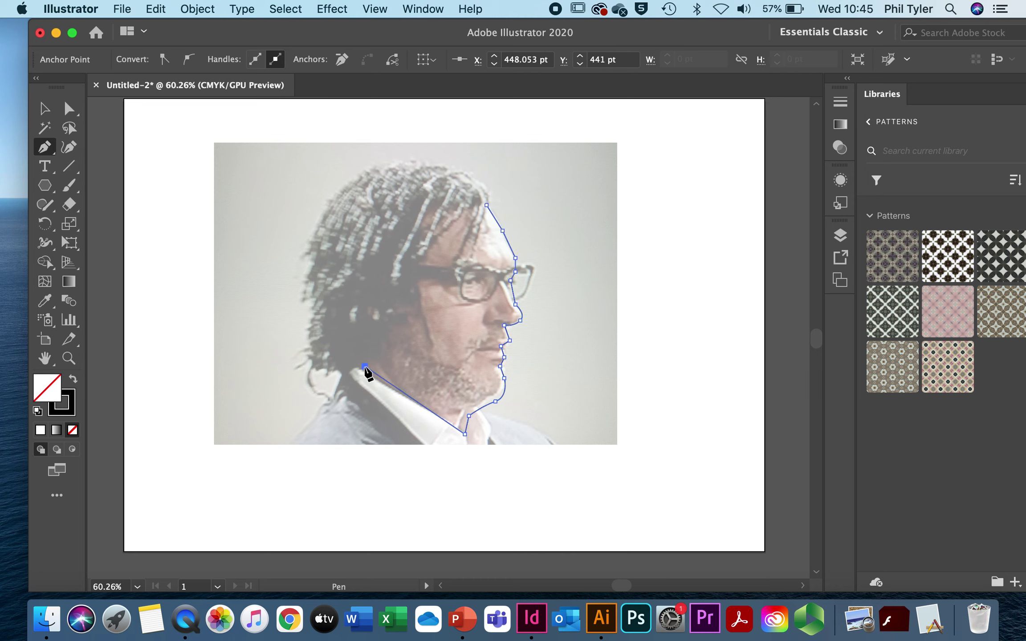
left_click(347, 372)
left_click(338, 368)
left_click(324, 370)
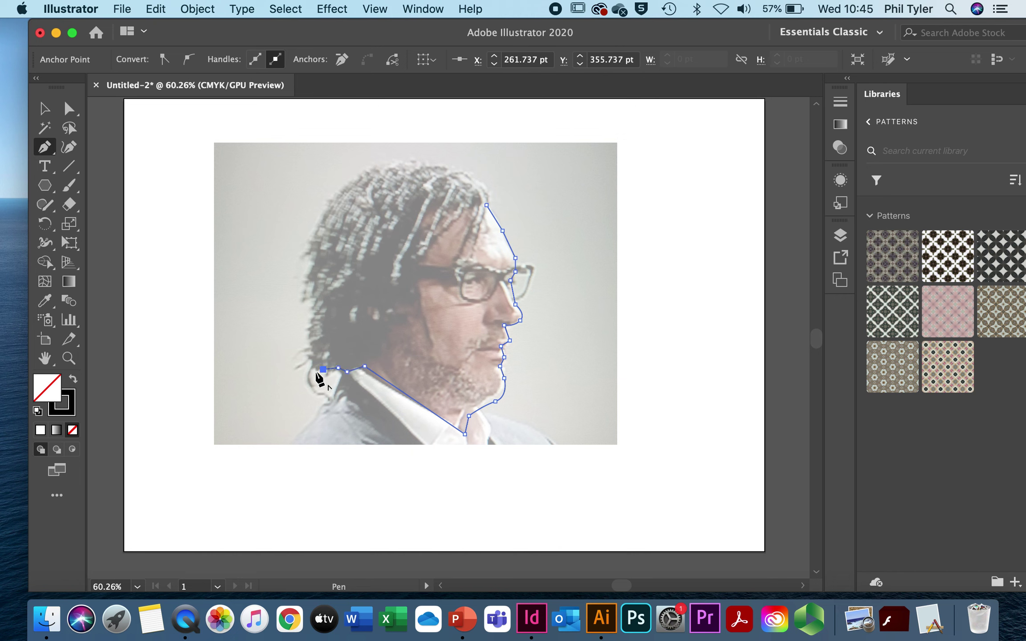
left_click(303, 361)
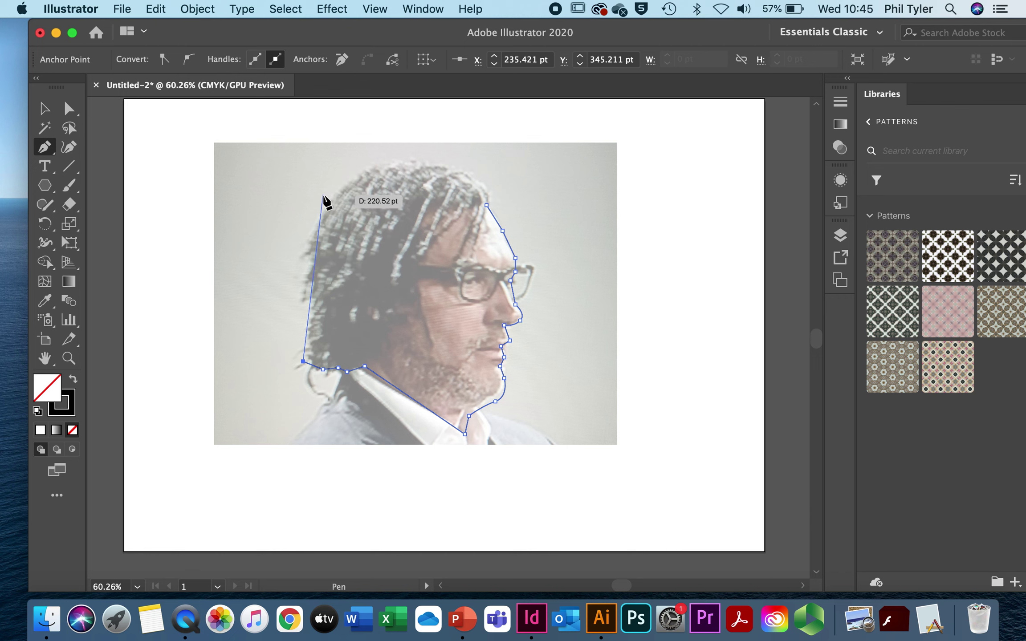
- Curve the path up the back of the head, over the crown and front hair, and close it at the hairline start point
left_click_drag(323, 199, 390, 164)
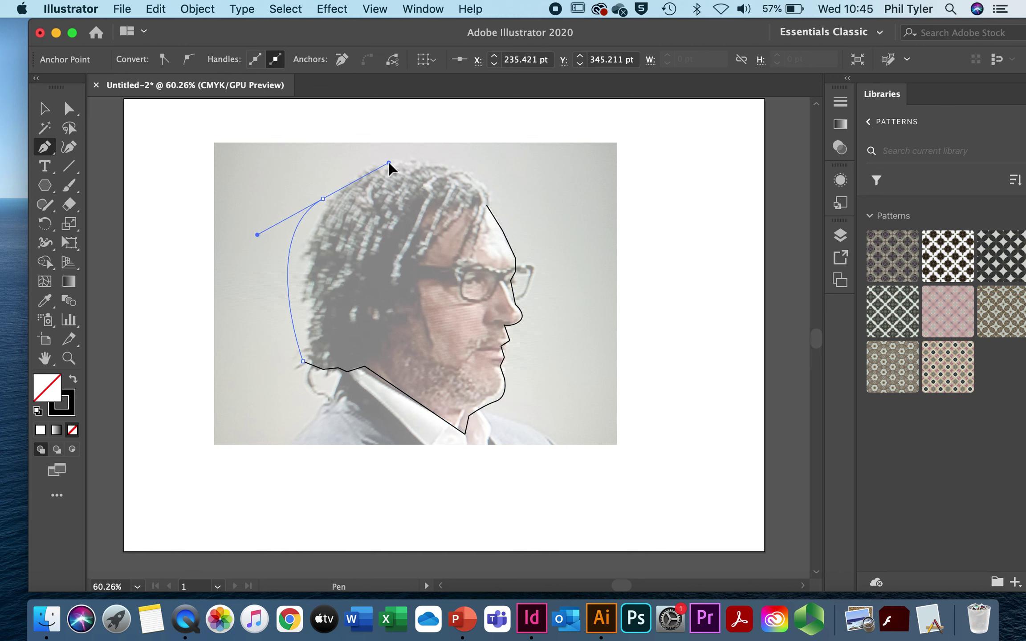
left_click(429, 165)
left_click(486, 182)
left_click_drag(486, 181, 490, 194)
left_click(486, 206)
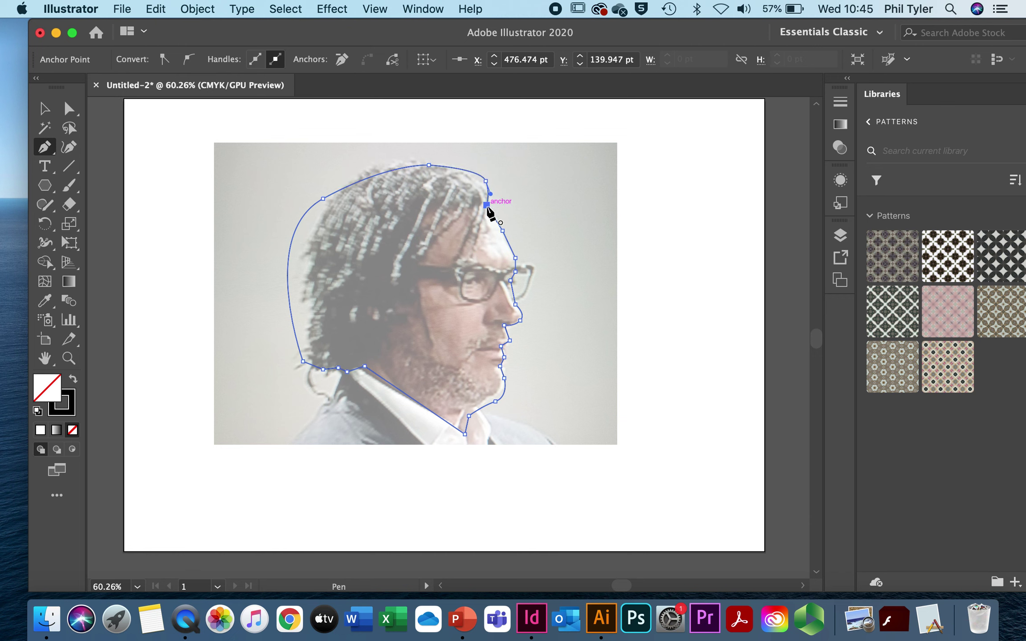
- Reshape the path segment behind the head with Direct Selection, pulling it inward to fit the back of the hair
left_click(45, 108)
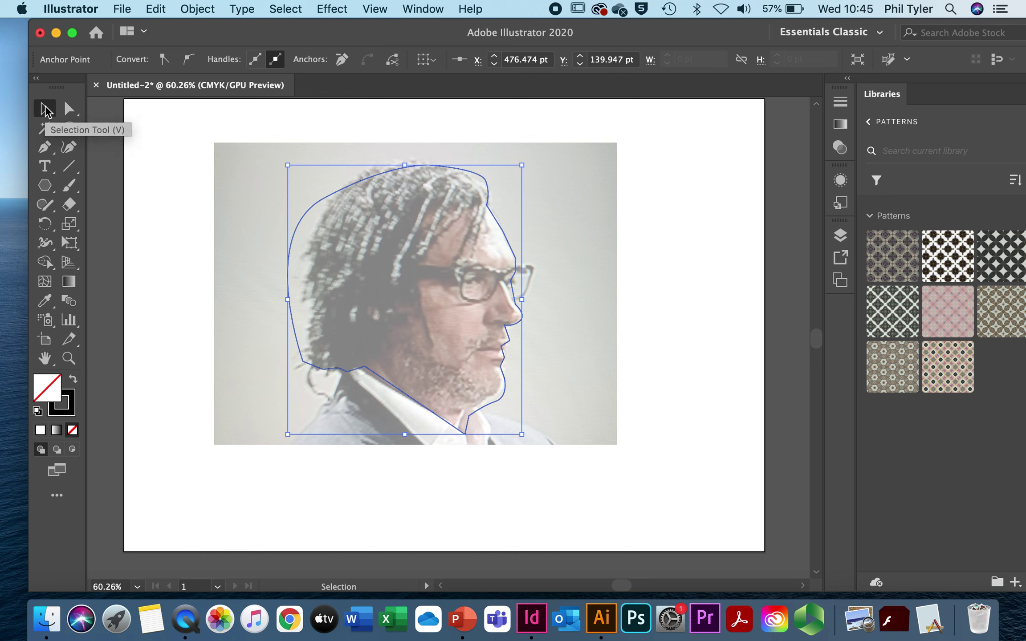
left_click(70, 109)
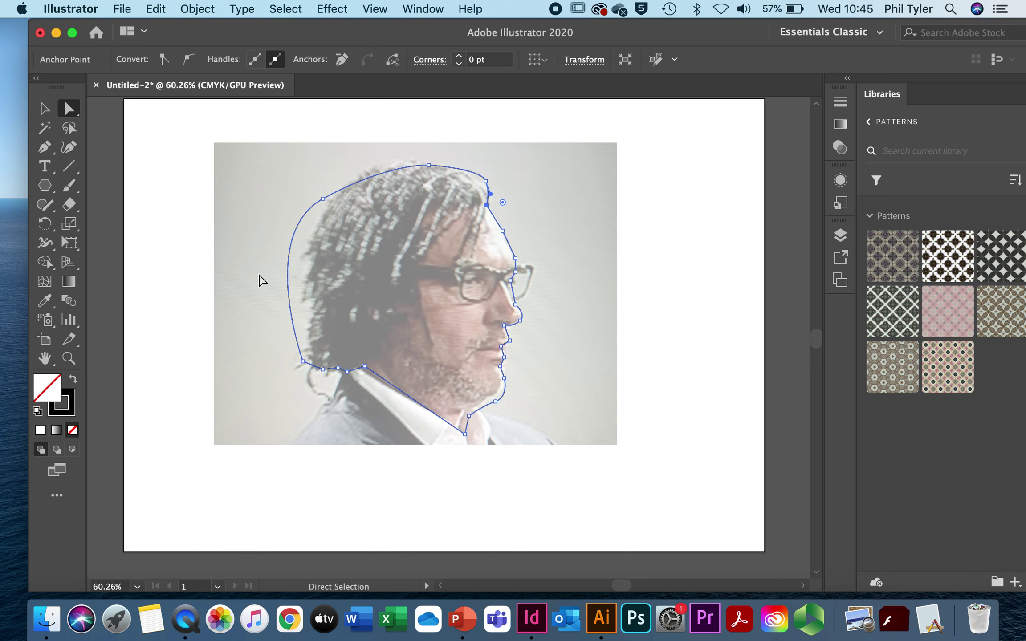
left_click(290, 307)
left_click_drag(291, 307, 308, 310)
left_click(323, 199)
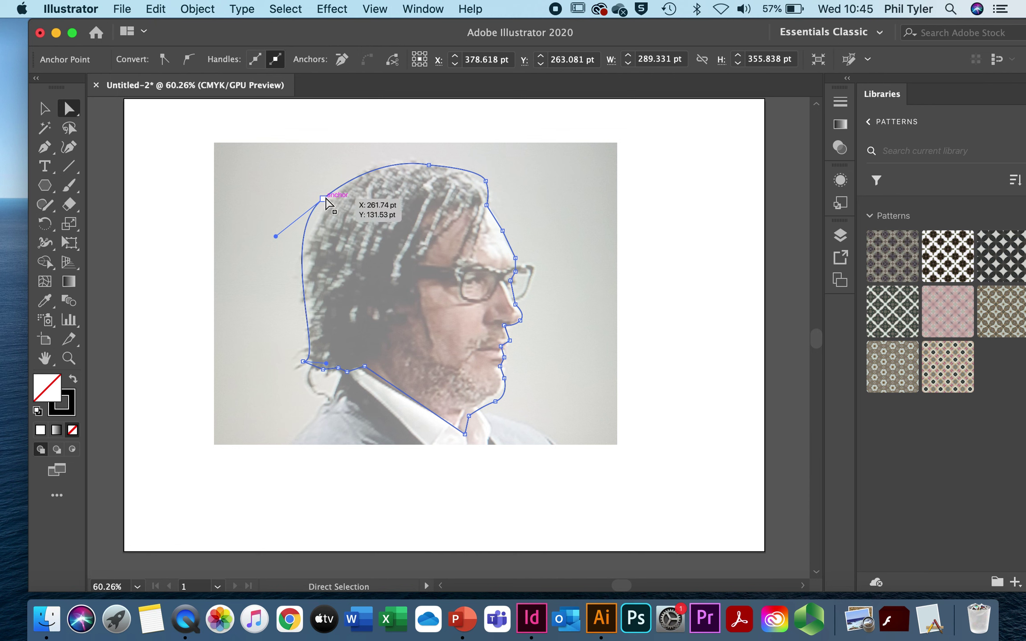
left_click(295, 252)
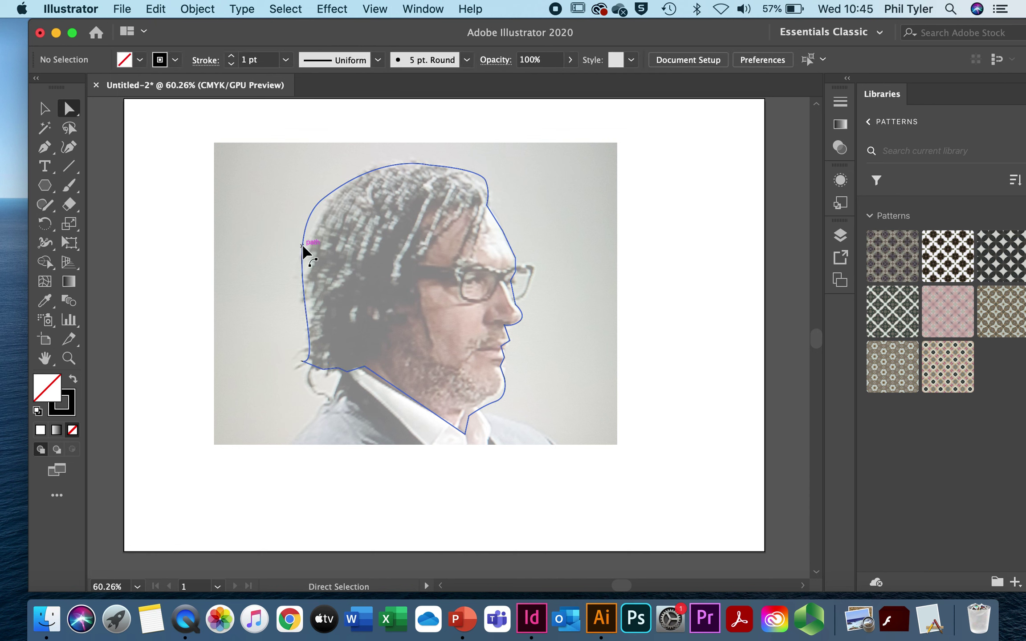
- Steepen the lower direction handle of the upper back-of-head anchor and move that anchor slightly inward to the hair
left_click(323, 200)
left_click_drag(276, 236, 294, 243)
left_click_drag(323, 200, 333, 201)
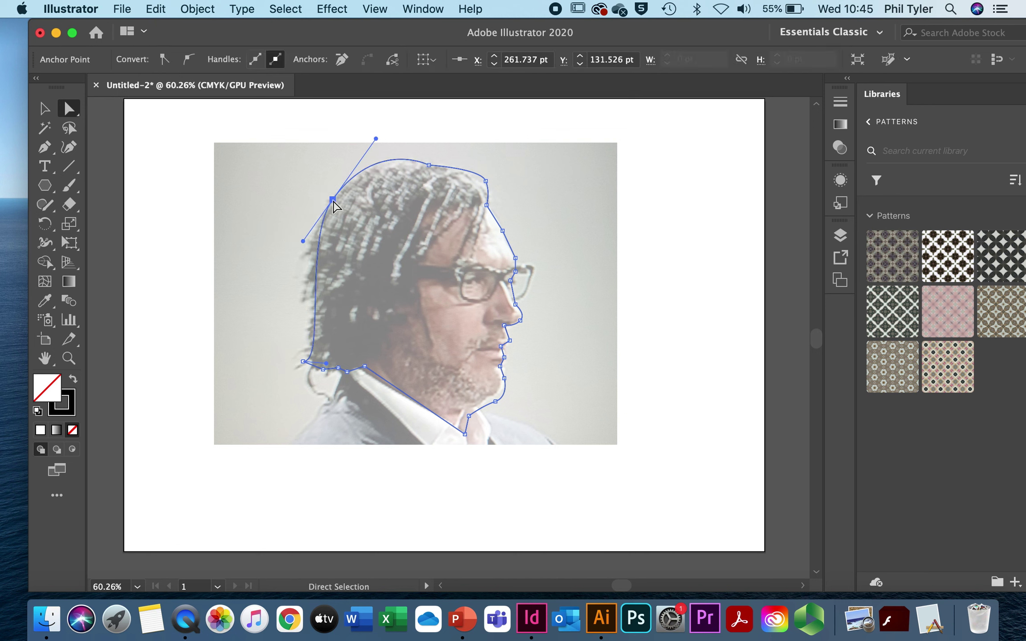
- Fine-tune the direction handles around the top-of-head and front-hair anchors so the curves follow the hair
left_click(429, 165)
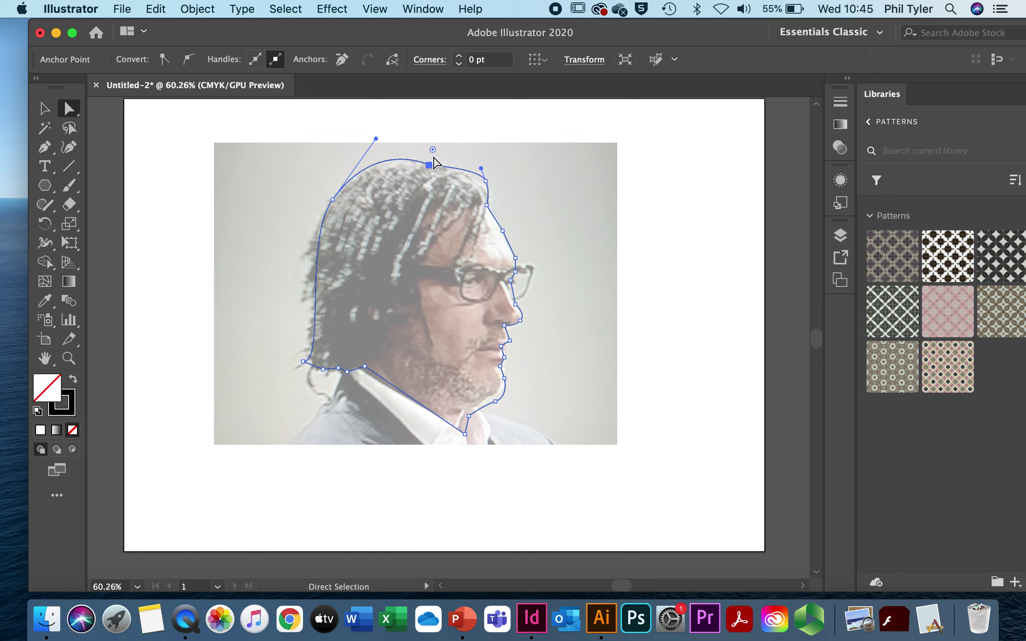
left_click_drag(382, 144, 383, 145)
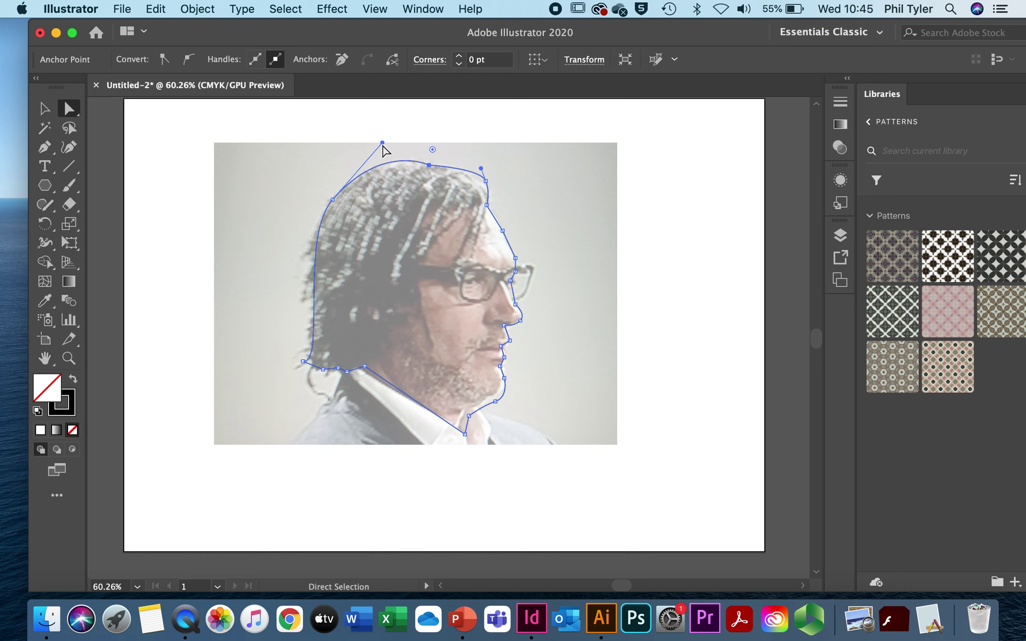
left_click_drag(481, 168, 472, 168)
left_click(486, 182)
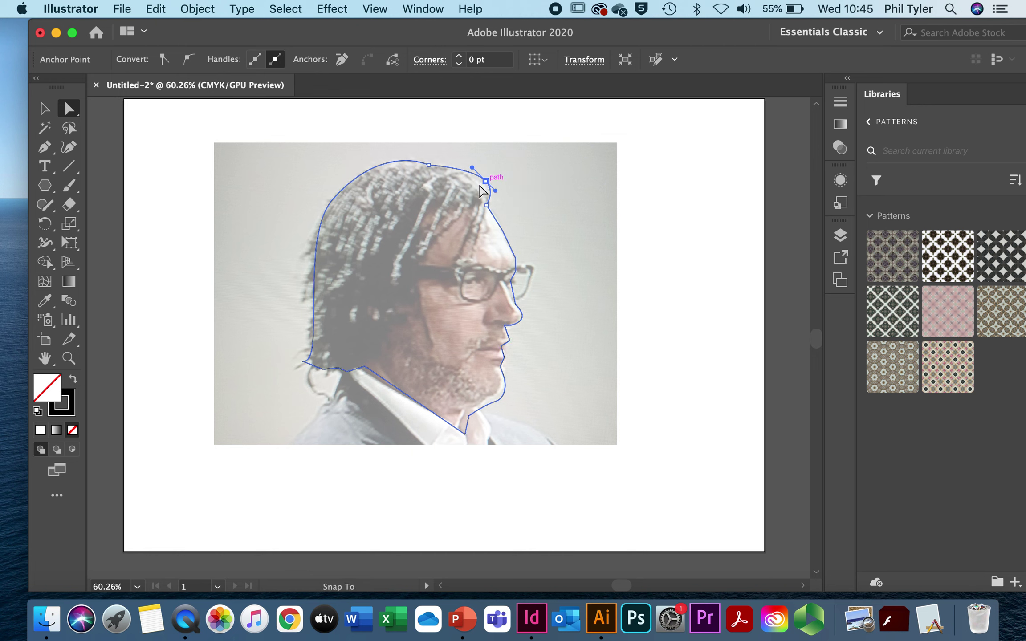
left_click(495, 191)
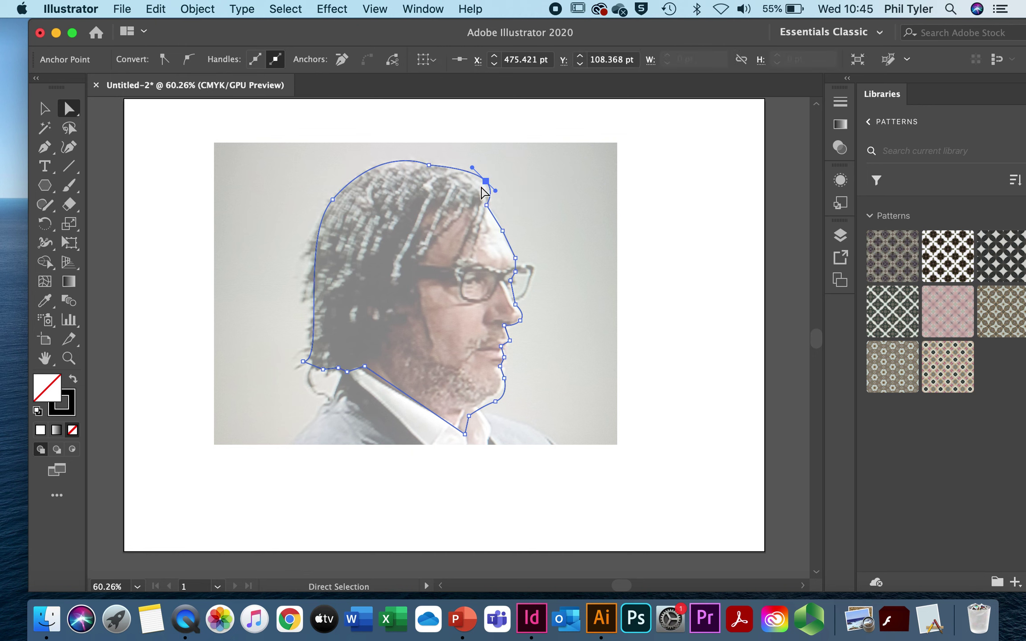
left_click_drag(496, 191, 496, 191)
left_click_drag(495, 196, 496, 196)
- Fill the traced head shape with the light tan colour E5C693
double_click(51, 385)
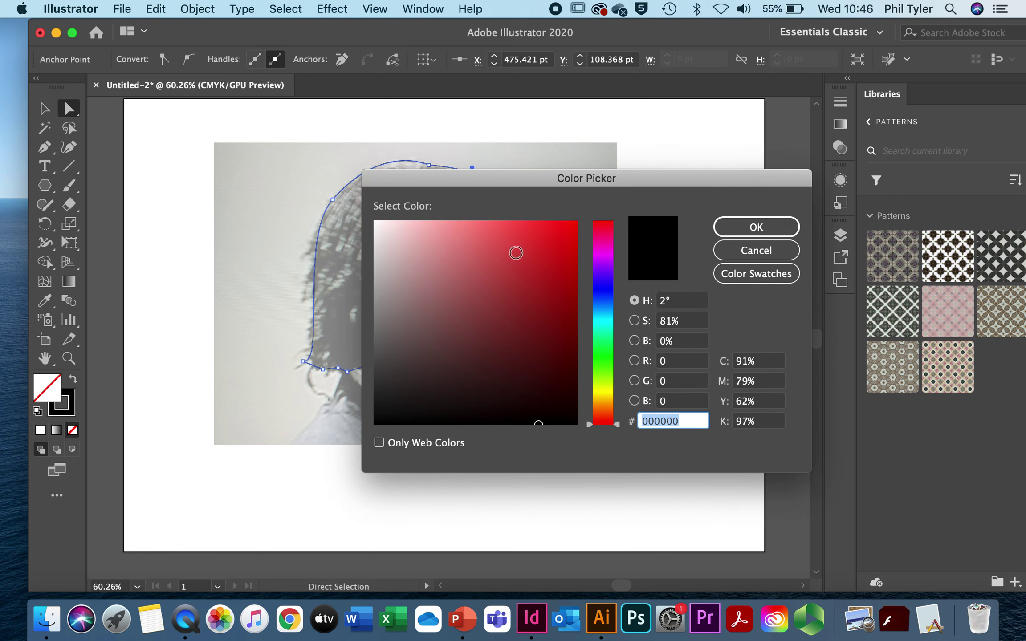
left_click(448, 241)
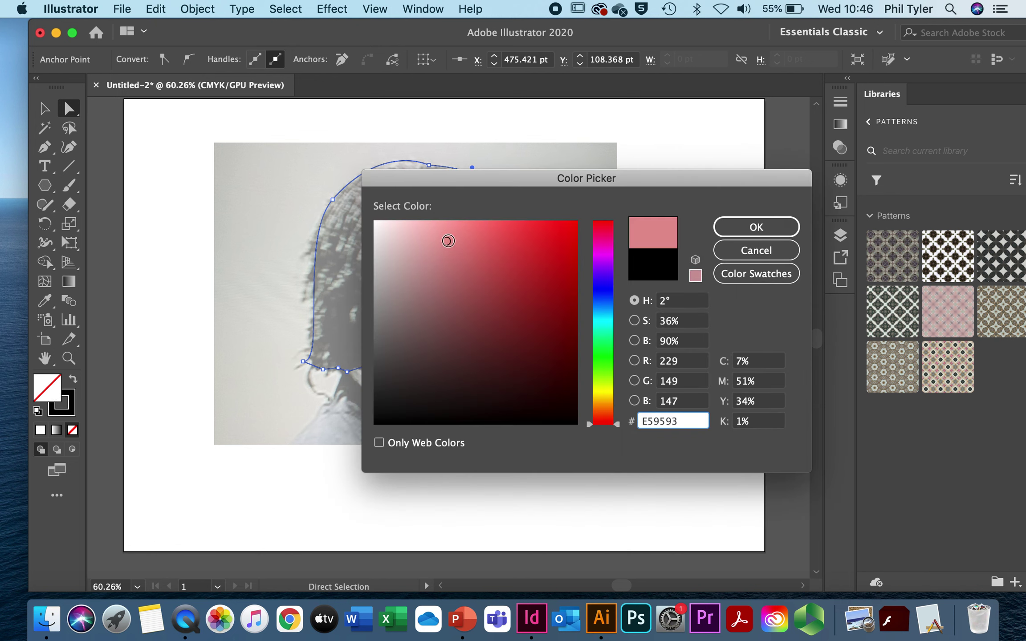
left_click_drag(618, 411, 616, 403)
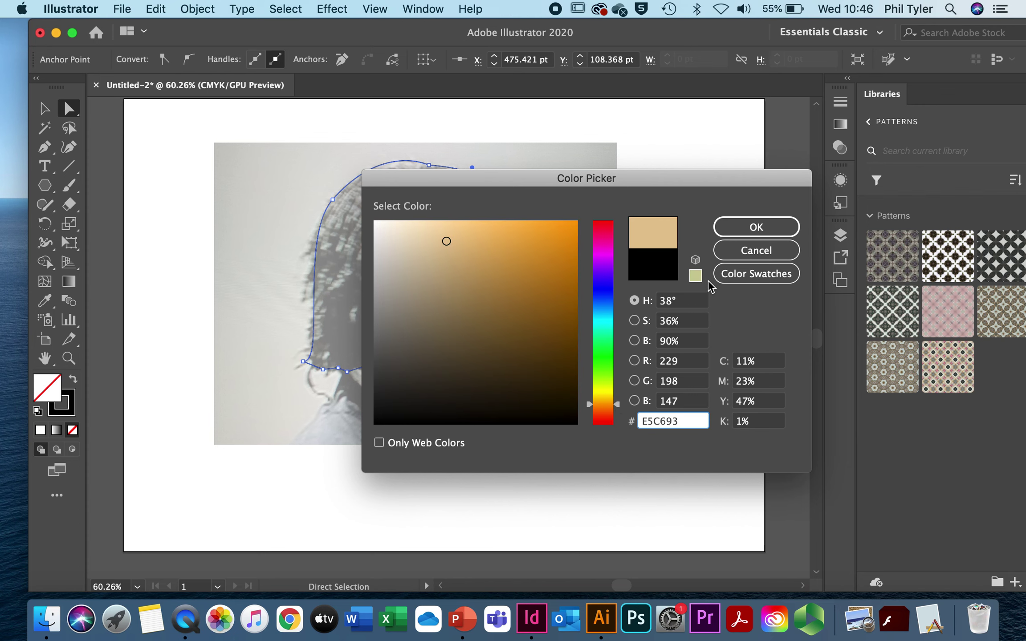
left_click(755, 226)
- Move the filled head shape off the portrait to reveal the photo and return it over the face
left_click(44, 108)
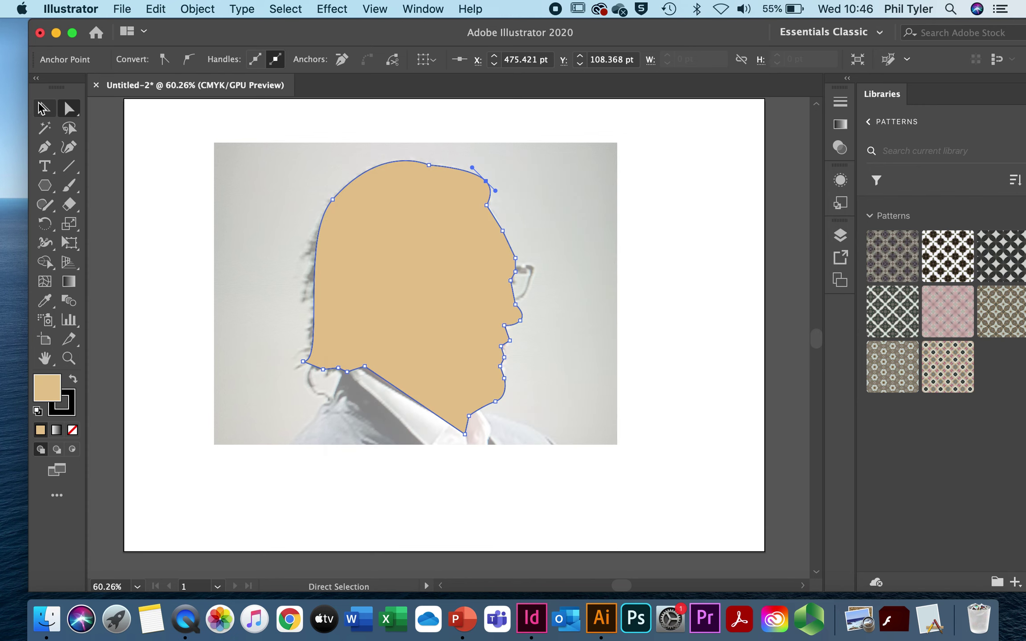
left_click_drag(422, 294, 650, 293)
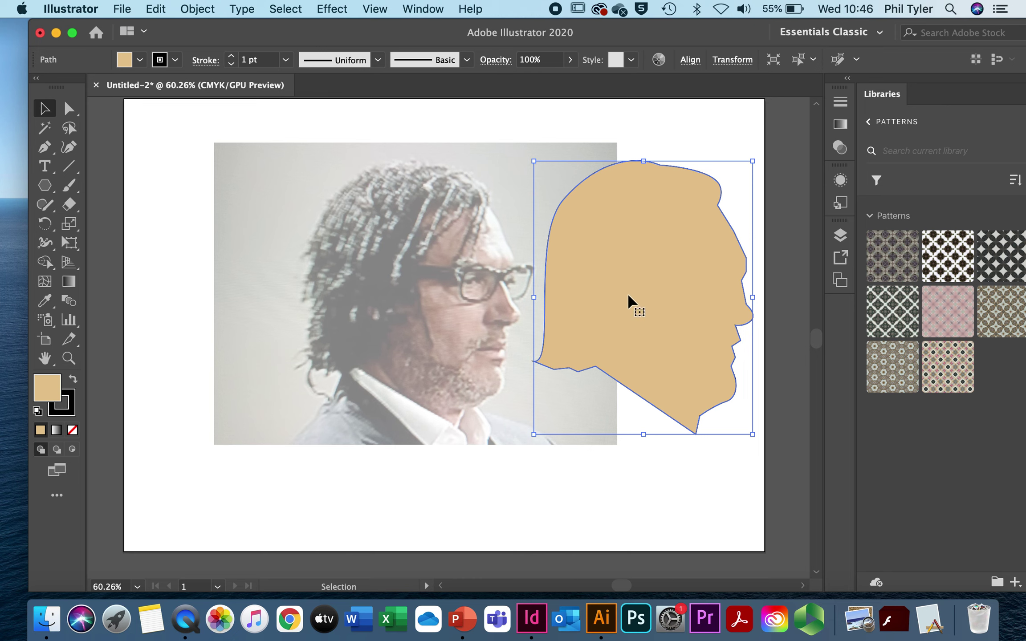
left_click_drag(651, 300, 422, 298)
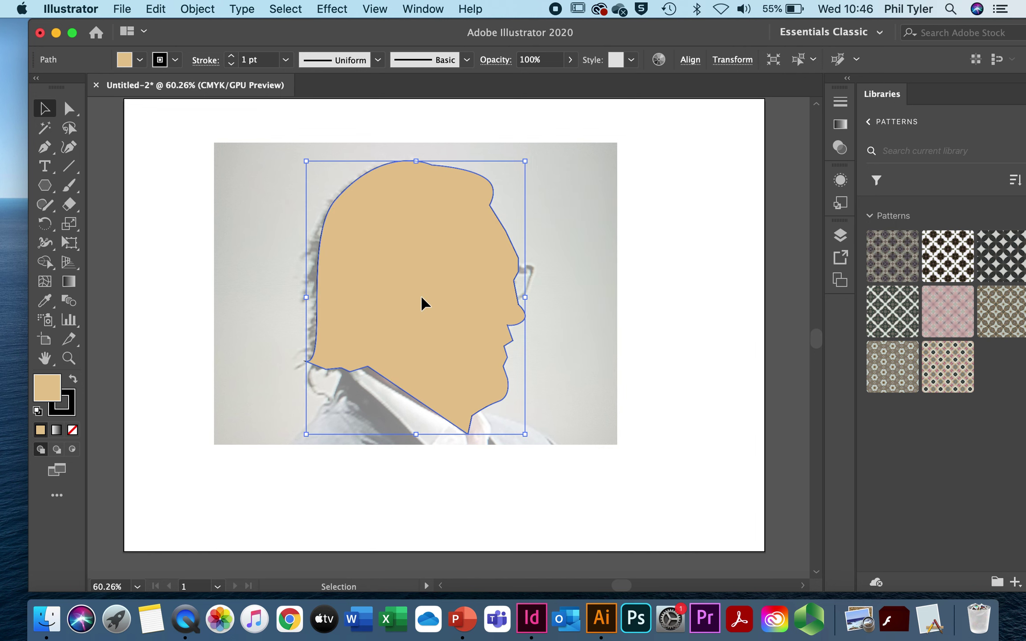
- Isolate the head path and lower its opacity to 22% to reveal the portrait beneath
double_click(456, 219)
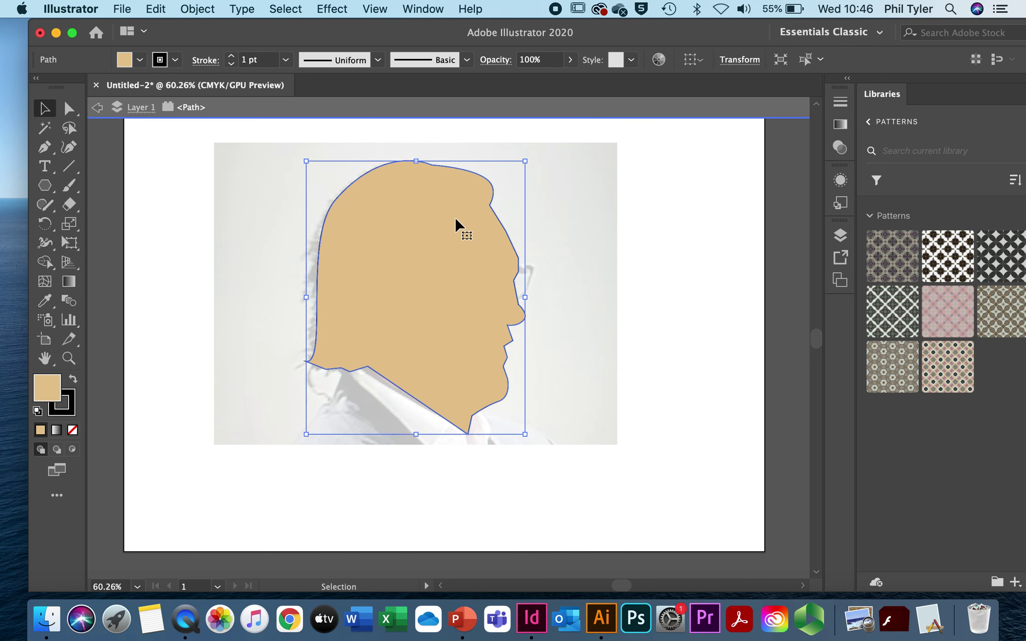
left_click(570, 61)
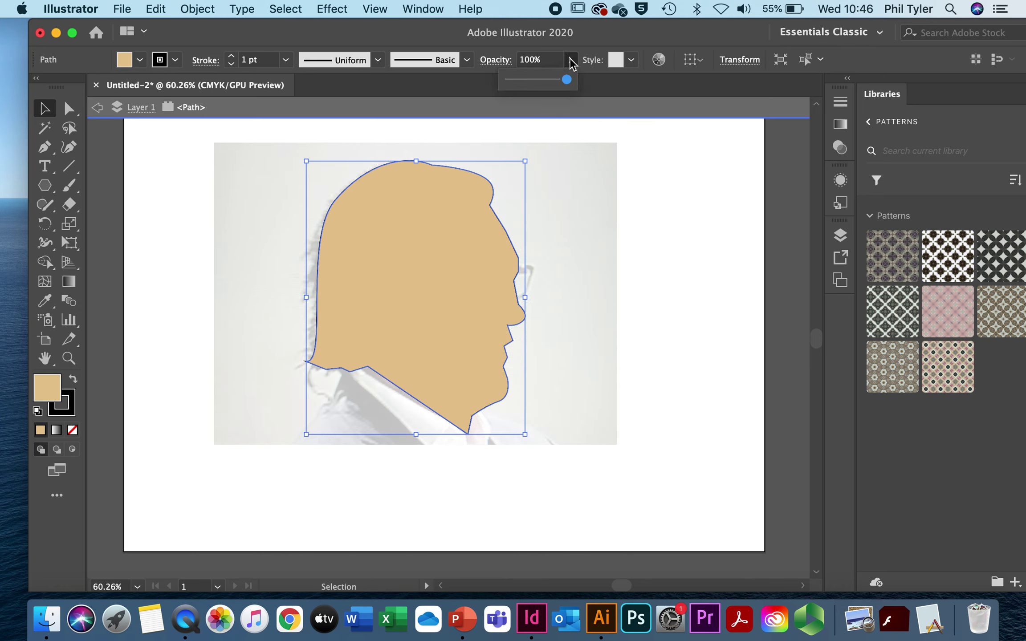
left_click_drag(564, 82, 527, 84)
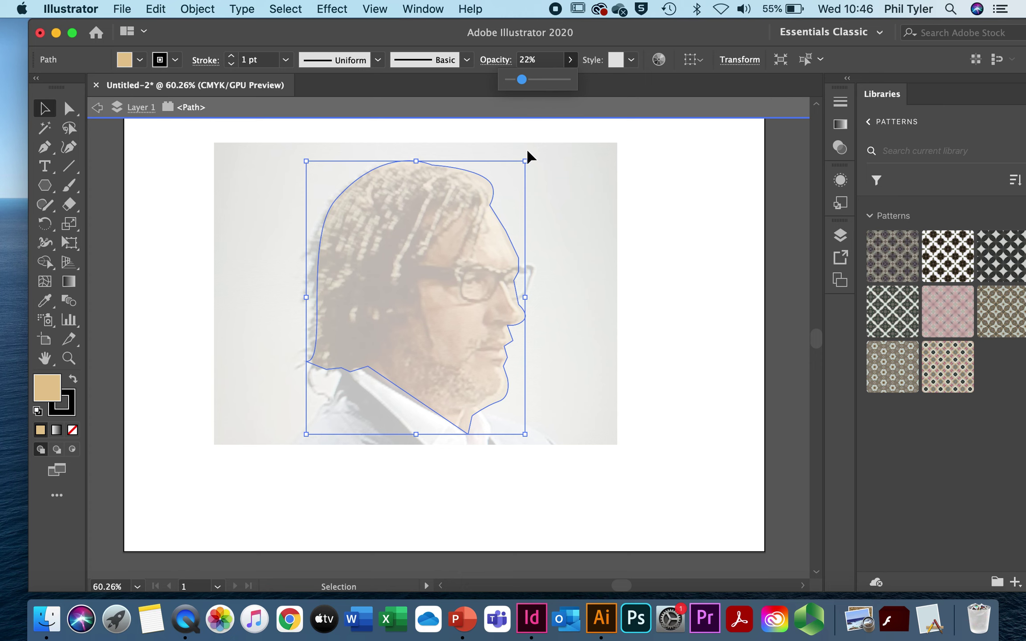
- Nudge the translucent head shape left in small steps to realign it with the face in the portrait
left_click(469, 233)
key("Left")
key("Left")
key("Left")
key("Left")
key("Left")
key("Left")
key("Left")
key("Left")
key("Left")
key("Left")
key("Left")
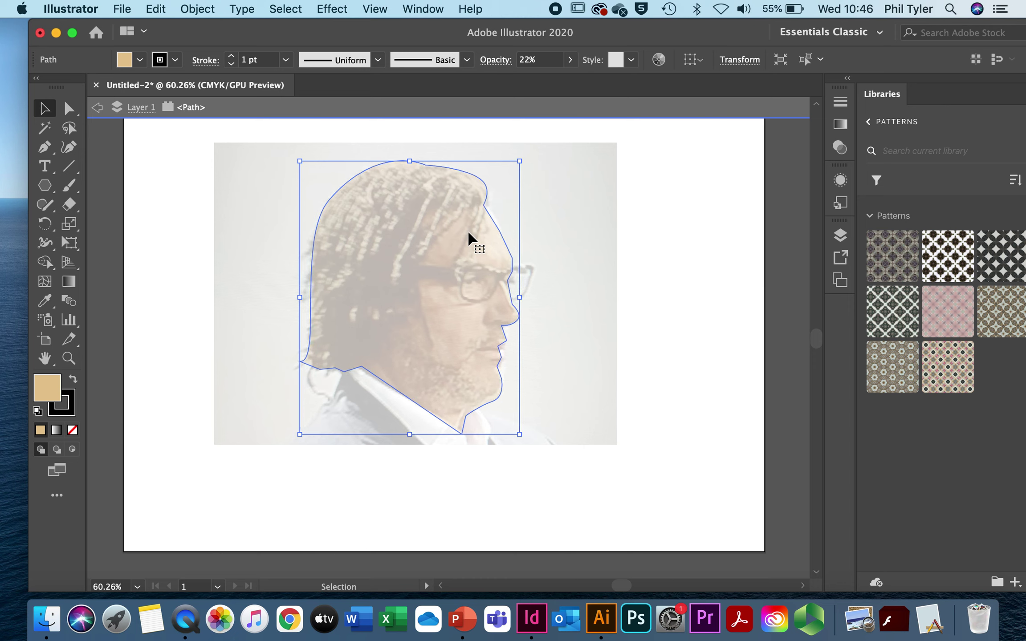
- With the head shape deselected, start the hair shape with the Pen tool, tracing the fringe over the temple and the narrow sideburn
left_click(44, 147)
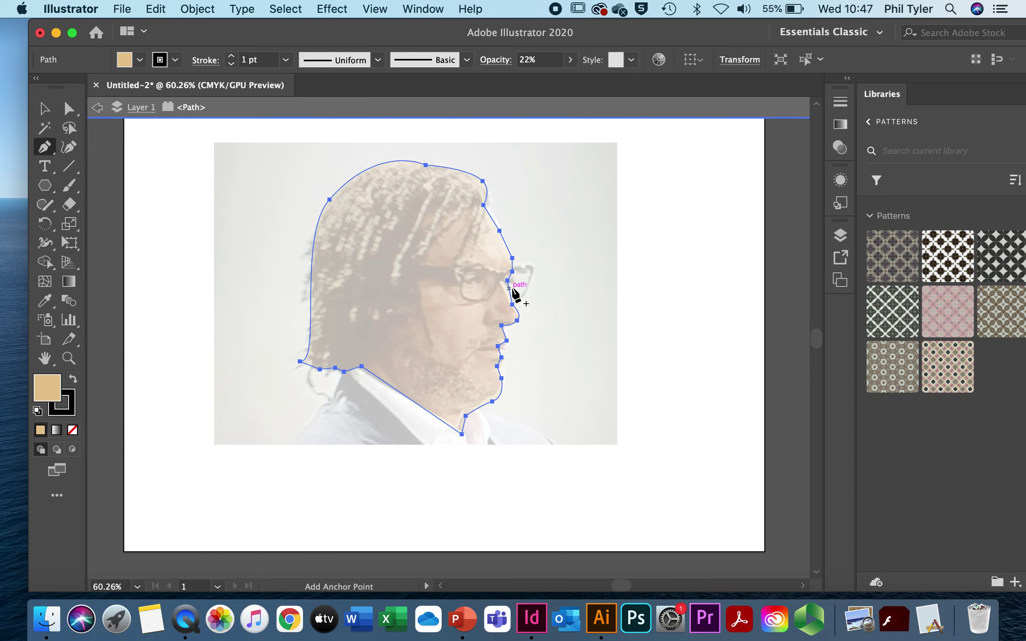
key("super")
key("super+shift+a")
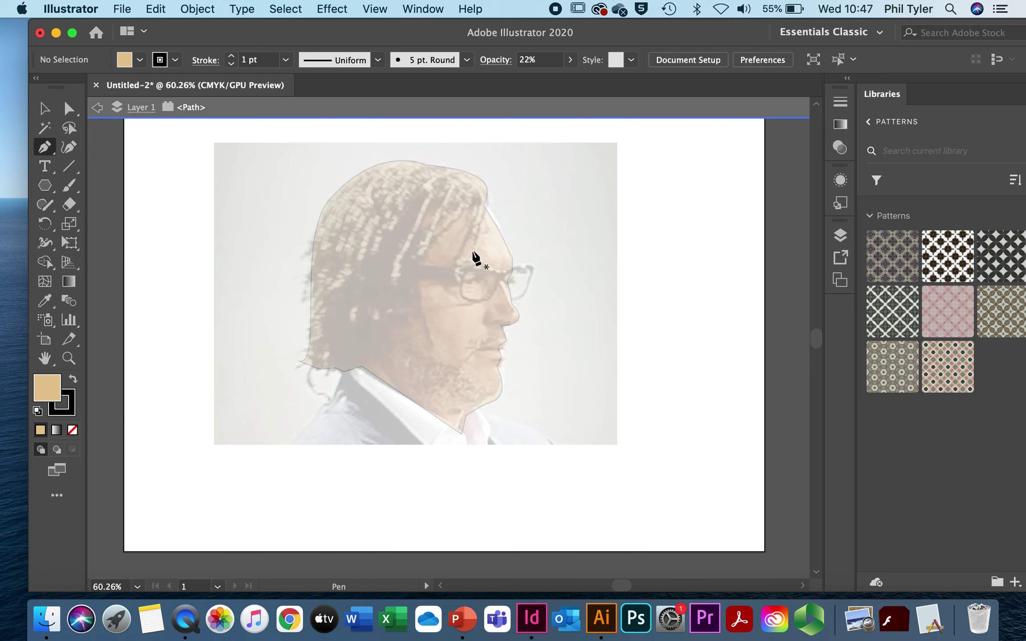
left_click_drag(452, 279, 465, 208)
left_click(421, 259)
left_click(419, 280)
left_click(444, 361)
left_click(436, 361)
left_click(416, 303)
- Continue the hair outline around the hair behind the ear and along the jagged nape above the shirt collar
left_click(395, 316)
left_click(399, 345)
left_click(396, 361)
left_click(379, 362)
left_click(392, 387)
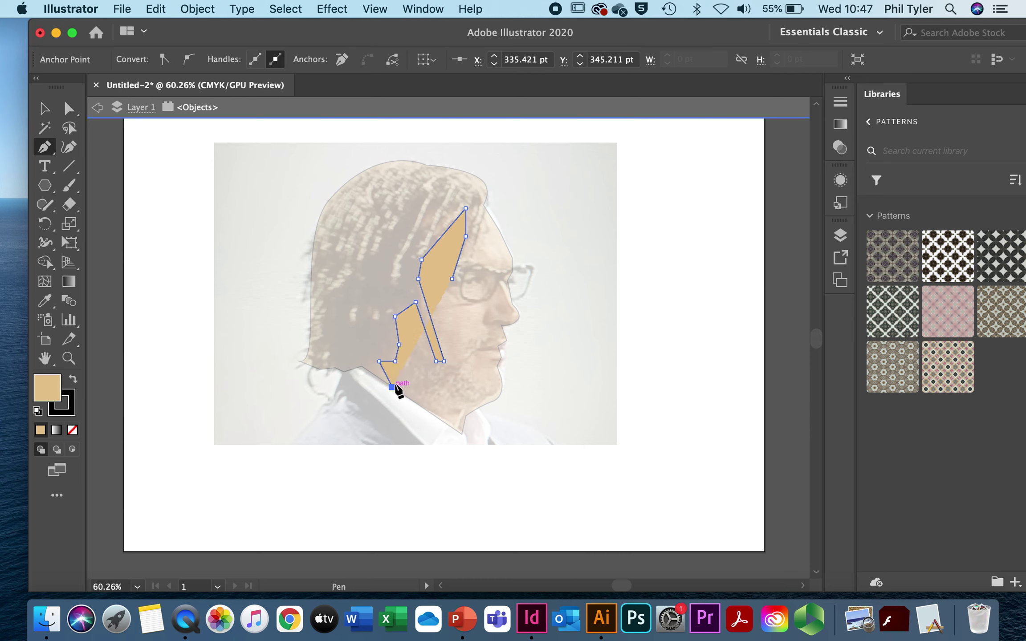
left_click(361, 366)
left_click(344, 363)
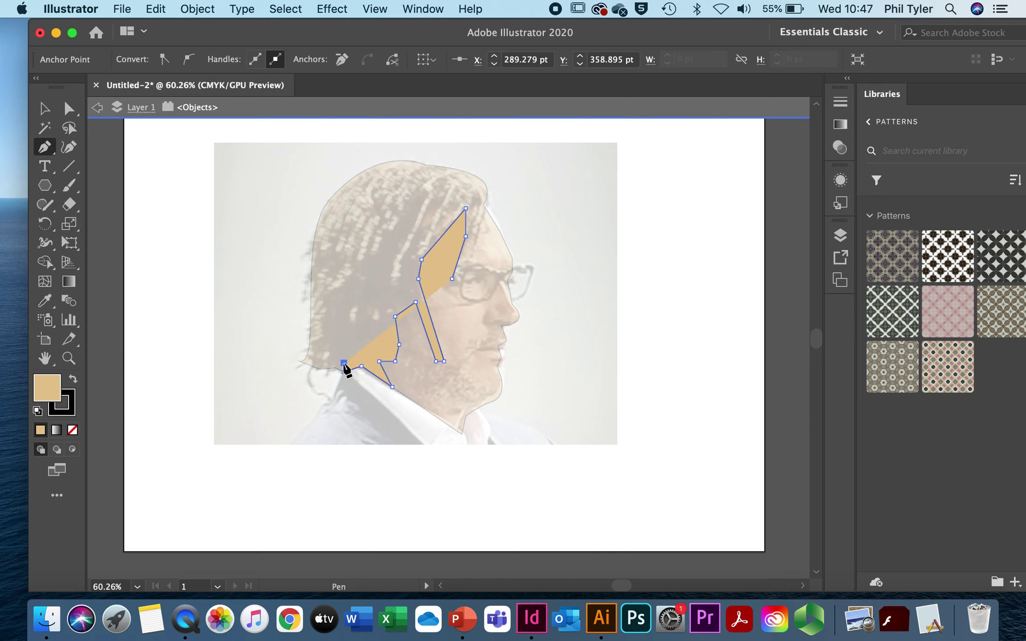
- Extend the hair outline with straight, jagged segments up the back of the head towards the crown
left_click(324, 363)
left_click(329, 342)
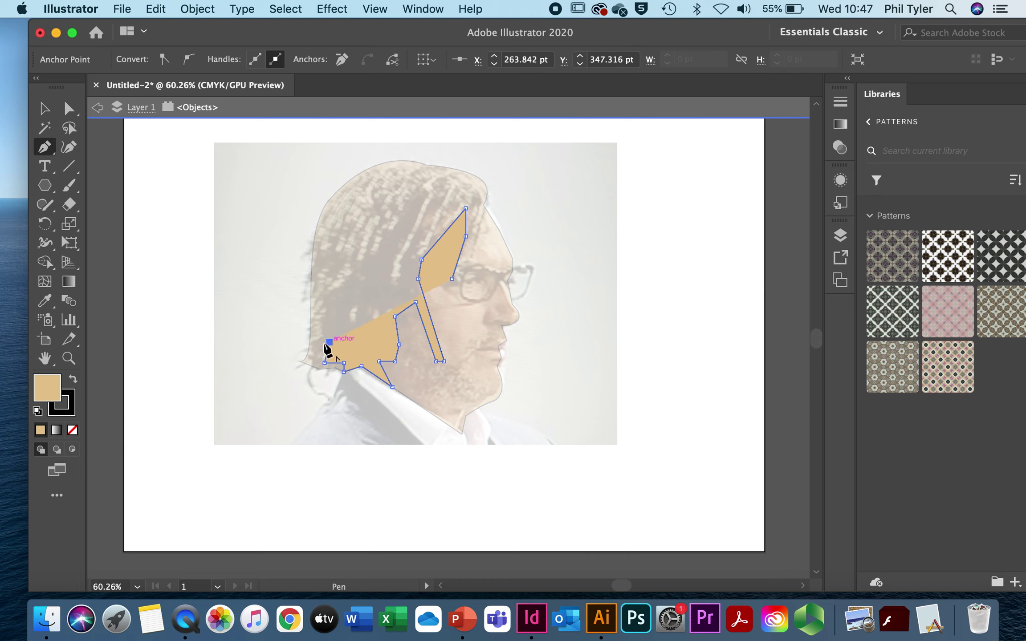
left_click(308, 353)
left_click(315, 335)
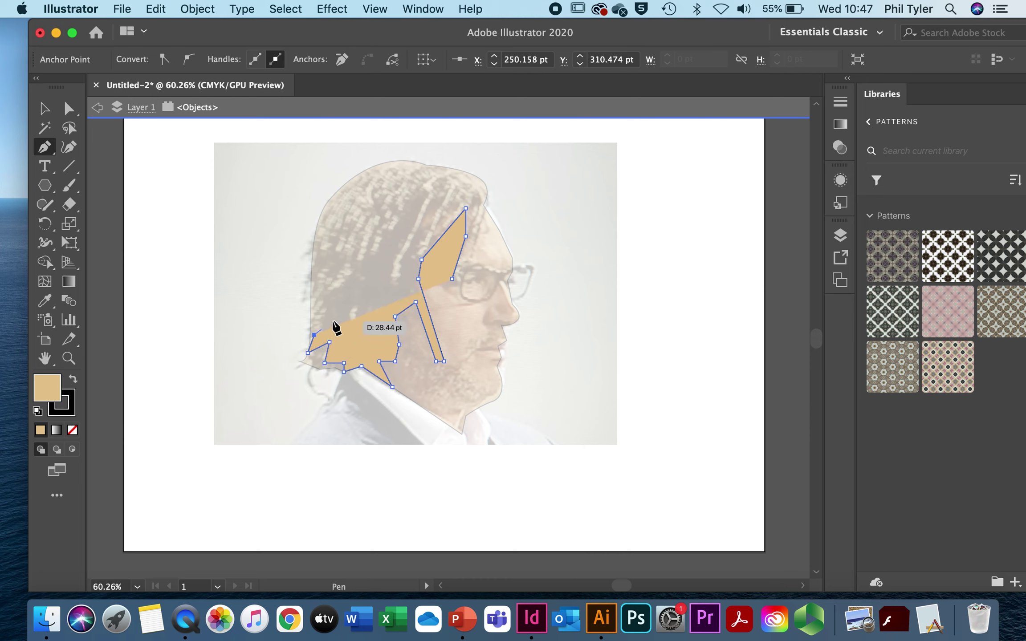
left_click(327, 325)
left_click(327, 297)
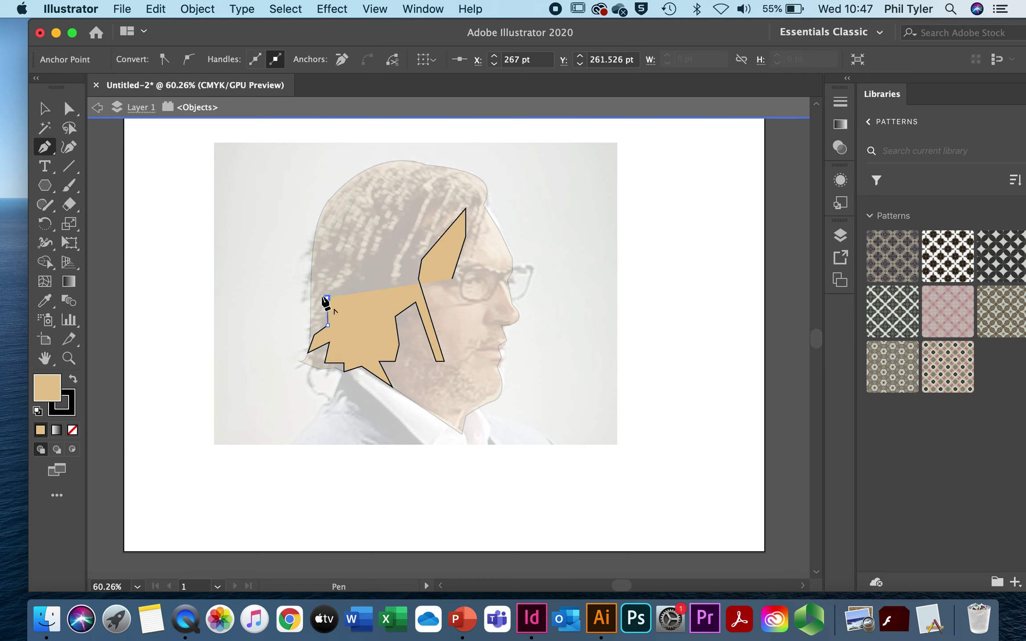
left_click(340, 277)
left_click(360, 253)
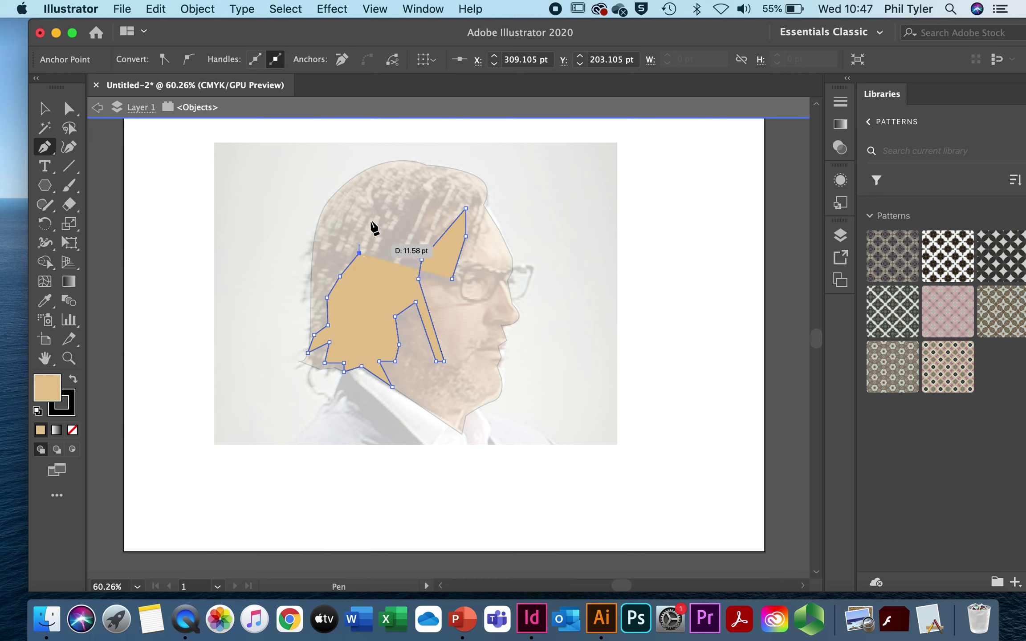
- Trace the pointed hair strands across the crown with straight Pen segments, ending at the base of the front fringe
left_click(373, 219)
left_click(372, 251)
left_click(382, 257)
left_click(419, 182)
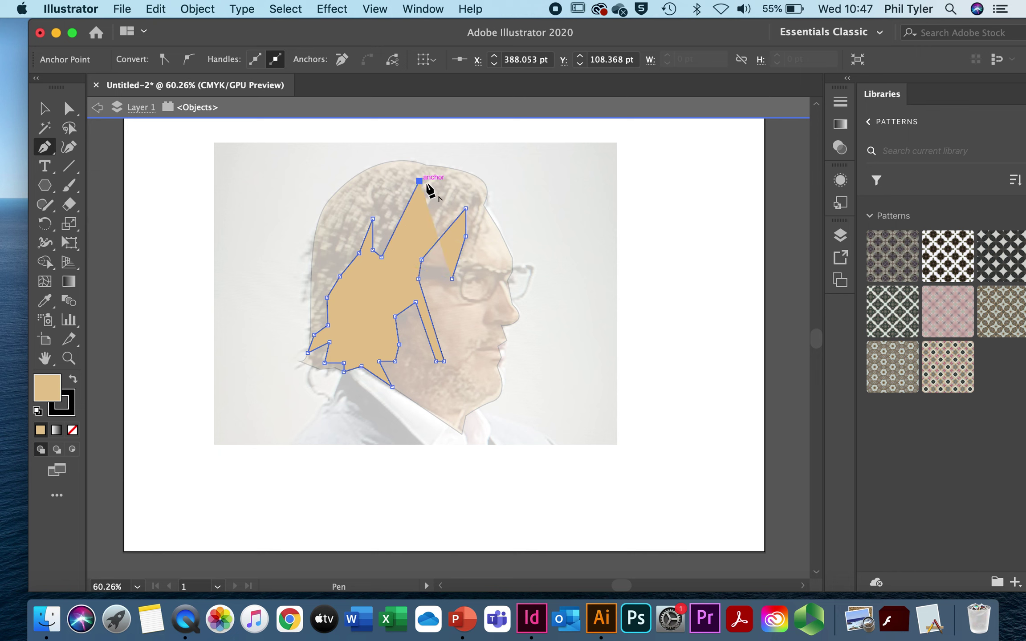
left_click(424, 194)
left_click(399, 261)
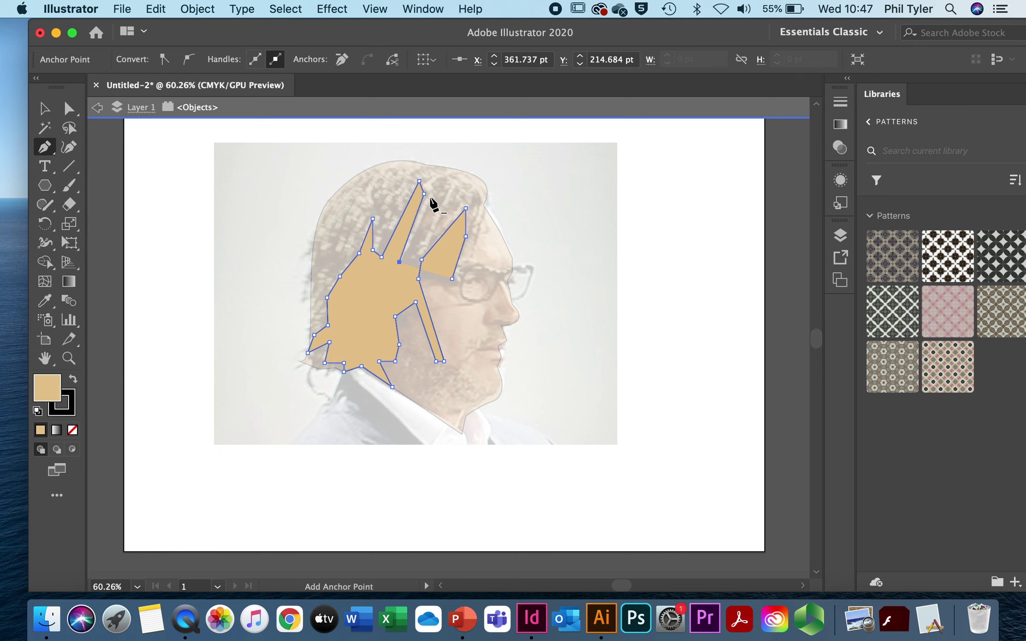
left_click(438, 182)
left_click(449, 184)
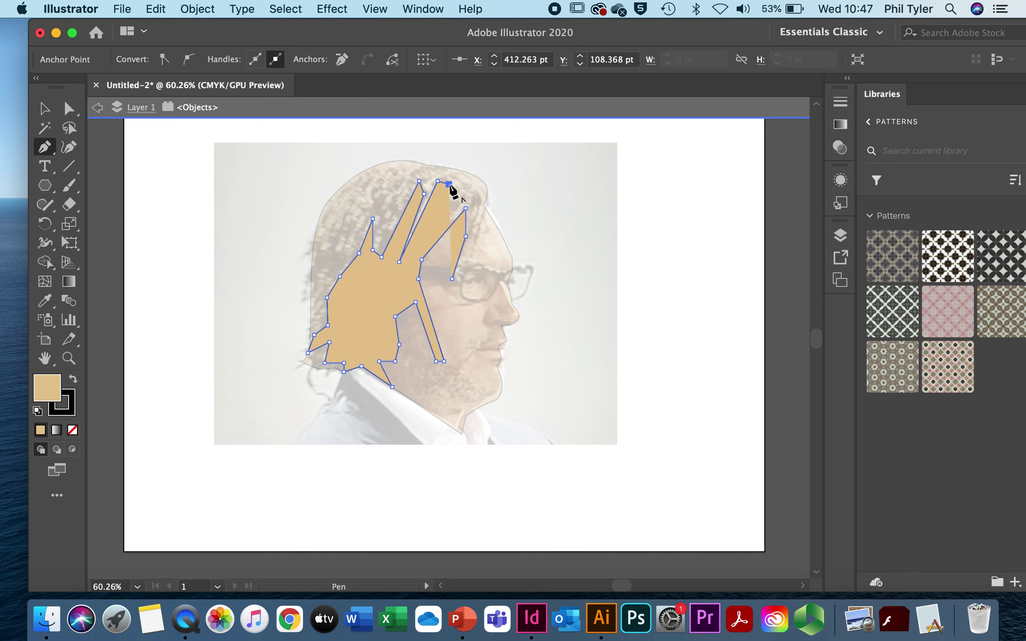
left_click(423, 244)
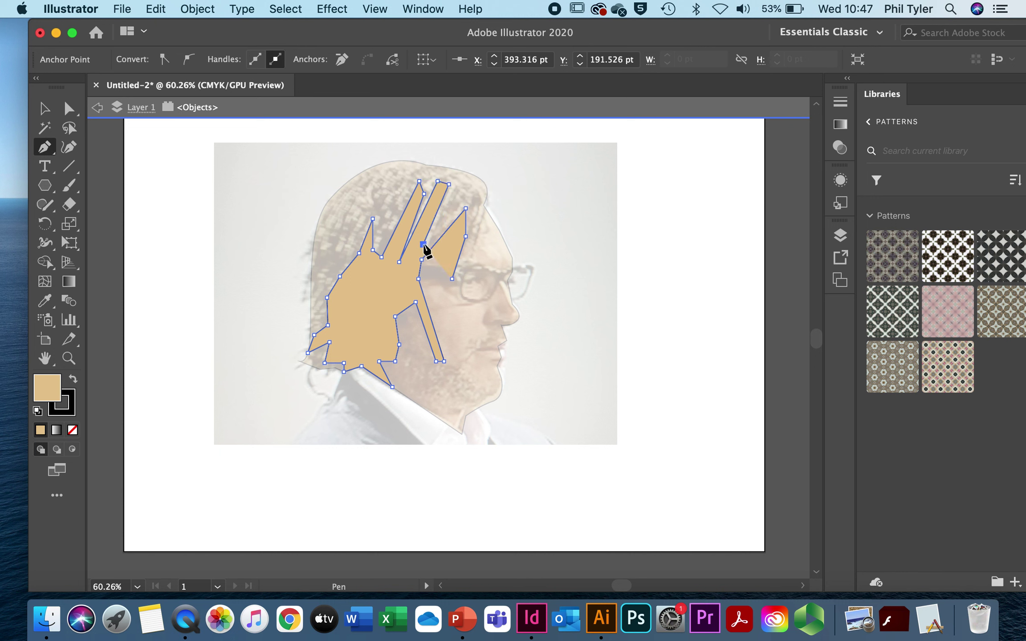
- Remove the anchor at the old fringe tip and close the hair outline around the front fringe above the forehead
left_click(466, 208)
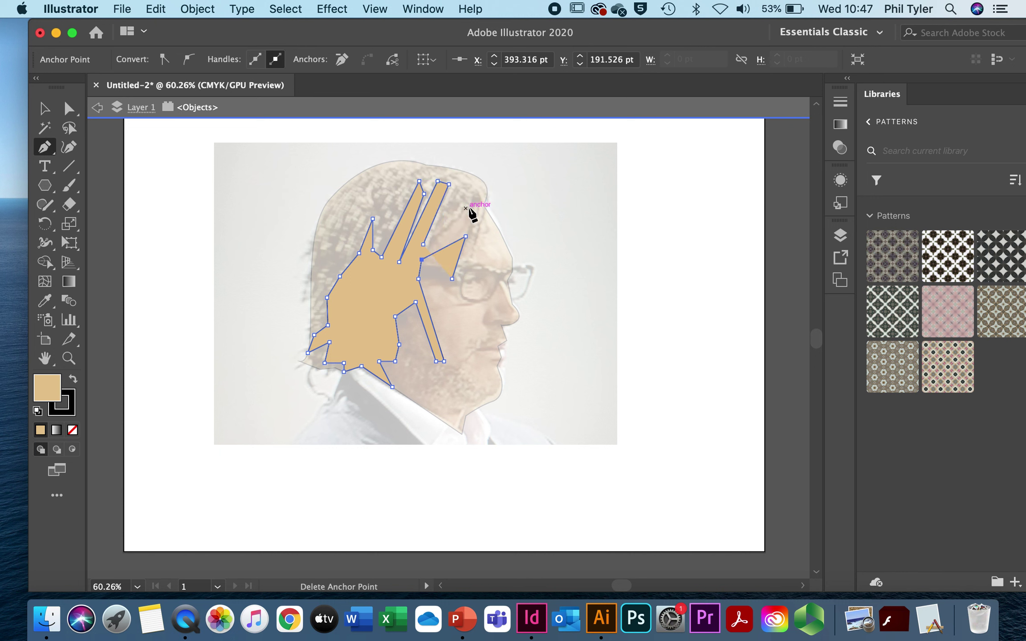
left_click(469, 187)
left_click(481, 191)
left_click(481, 226)
left_click(453, 278)
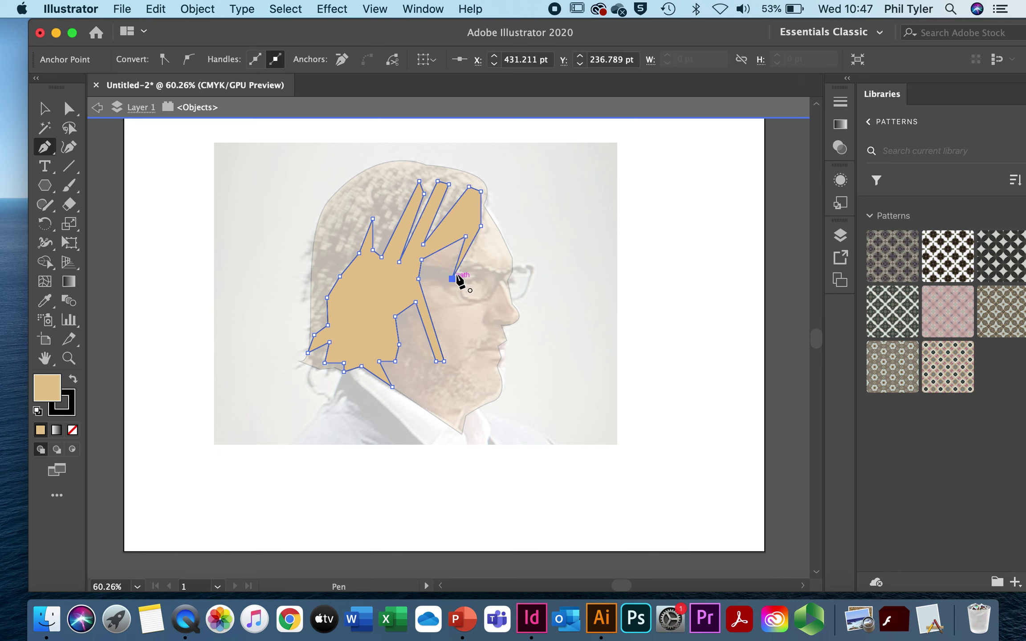
- Fill the hair shape with the brown colour 84735B and remove its stroke
double_click(41, 387)
left_click(437, 318)
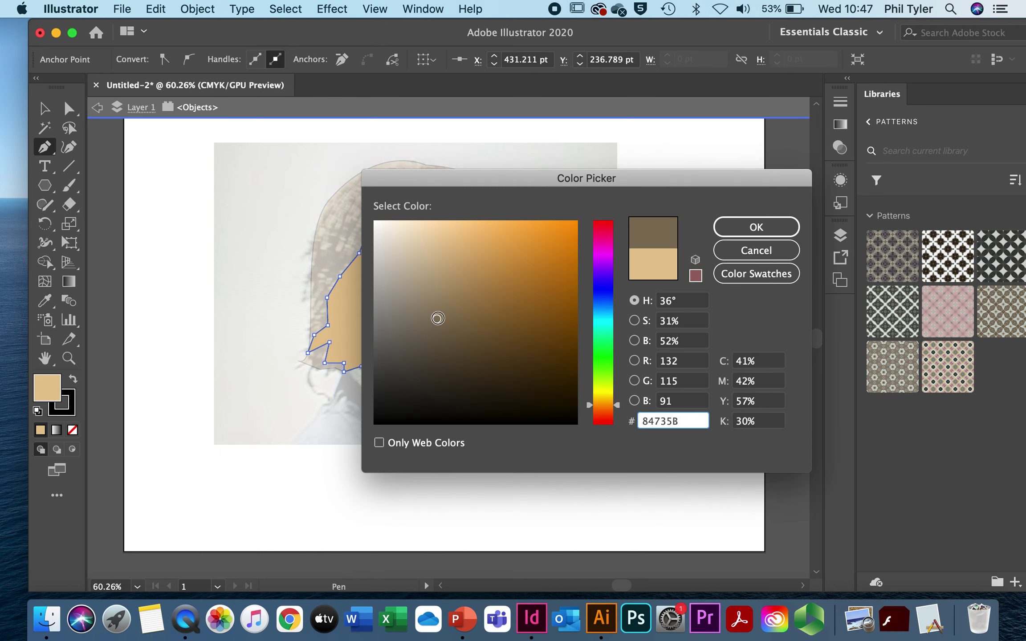
left_click(754, 225)
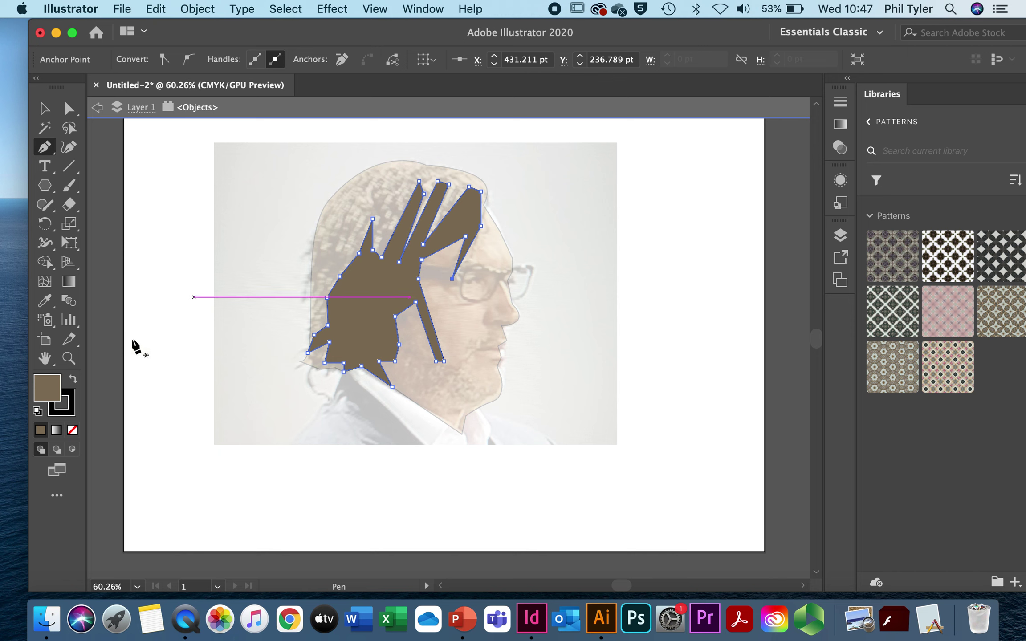
left_click(71, 412)
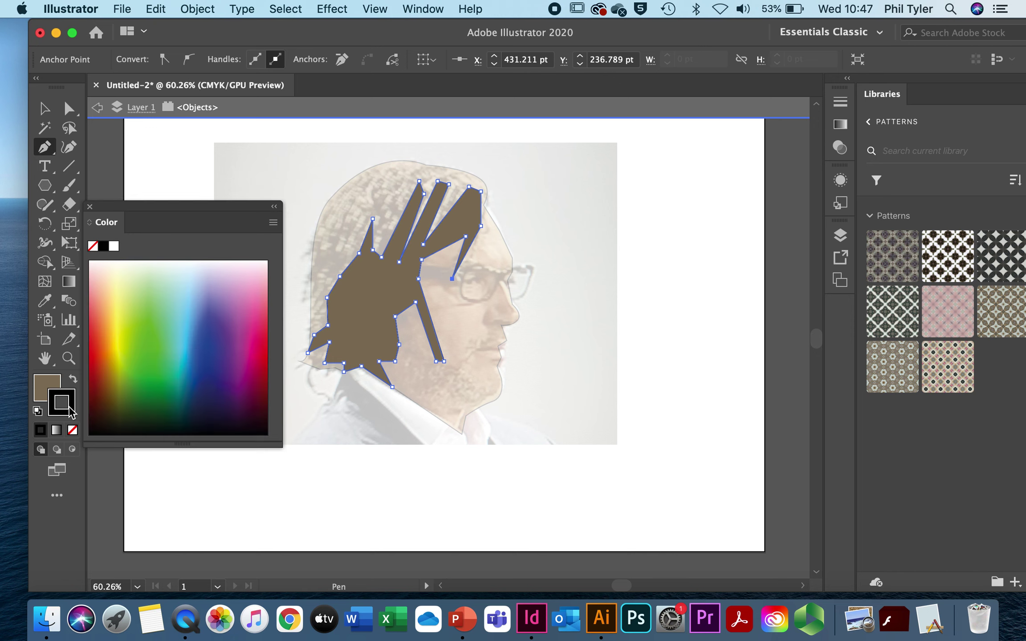
left_click(93, 246)
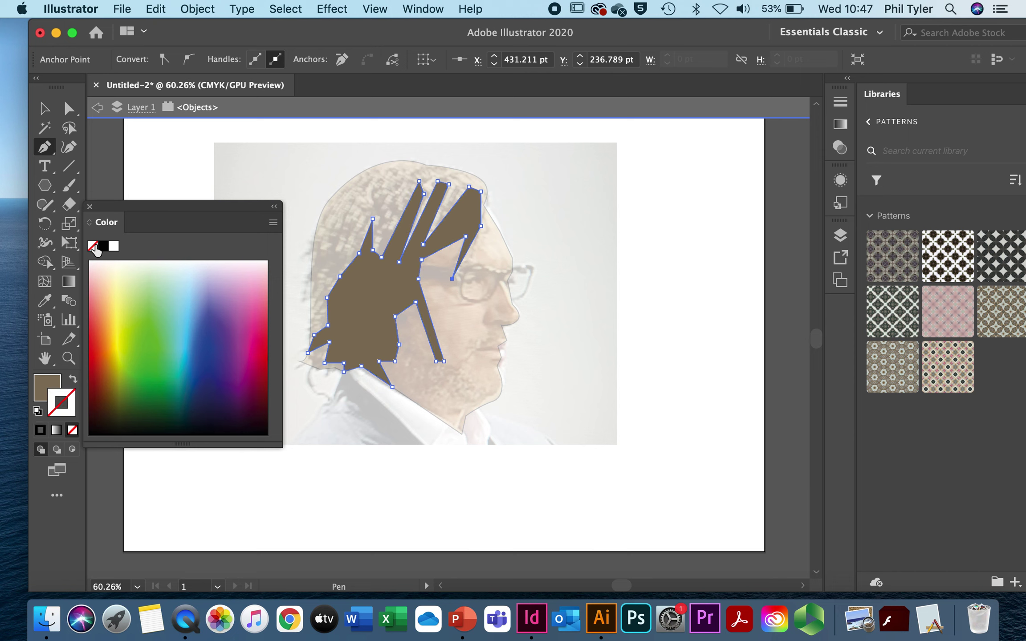
left_click(590, 205)
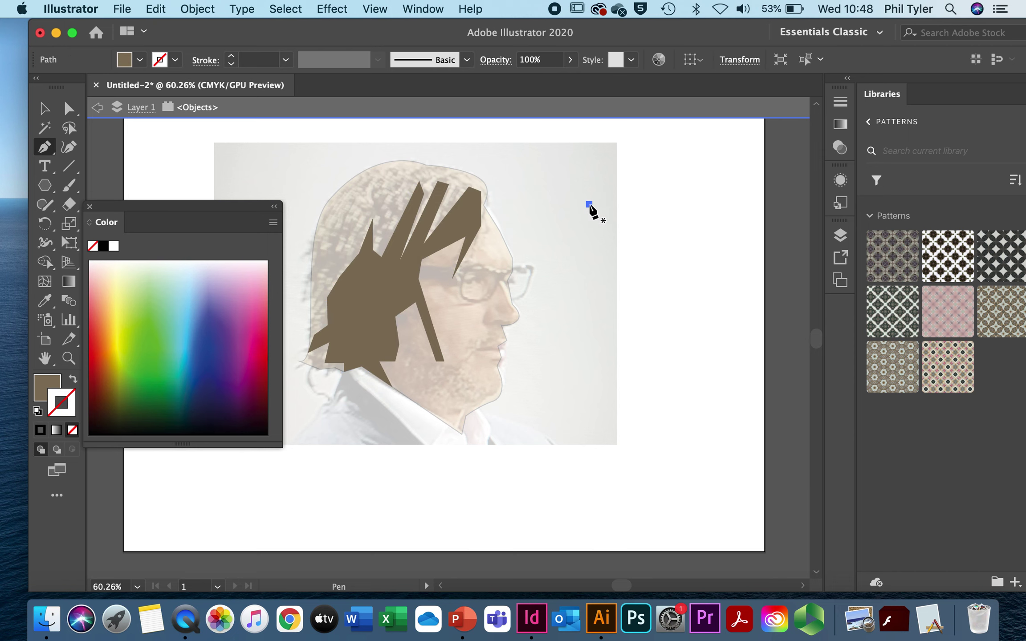
left_click(239, 146)
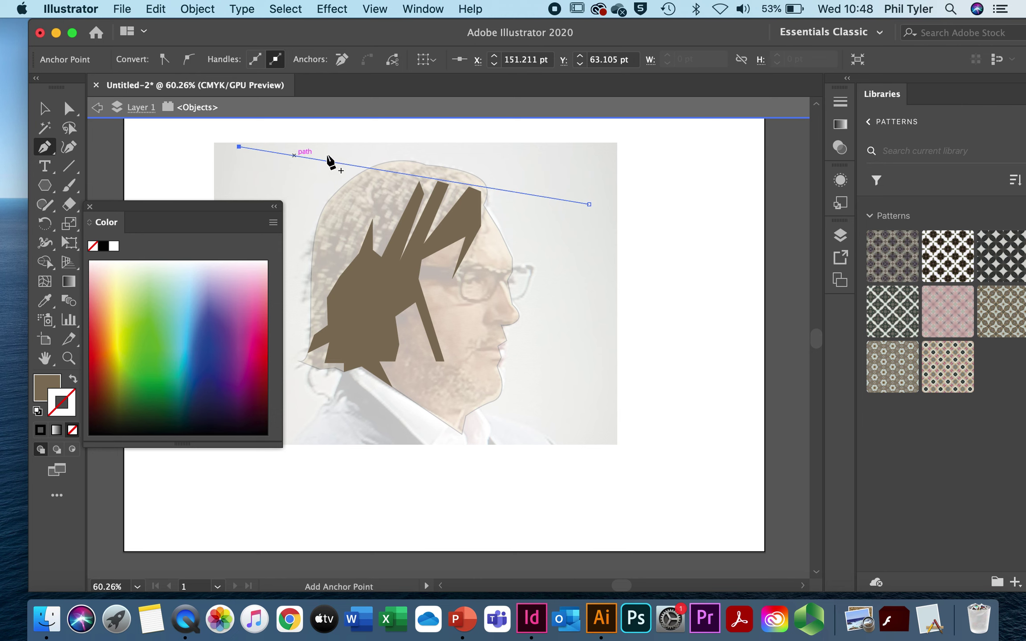
key("Escape")
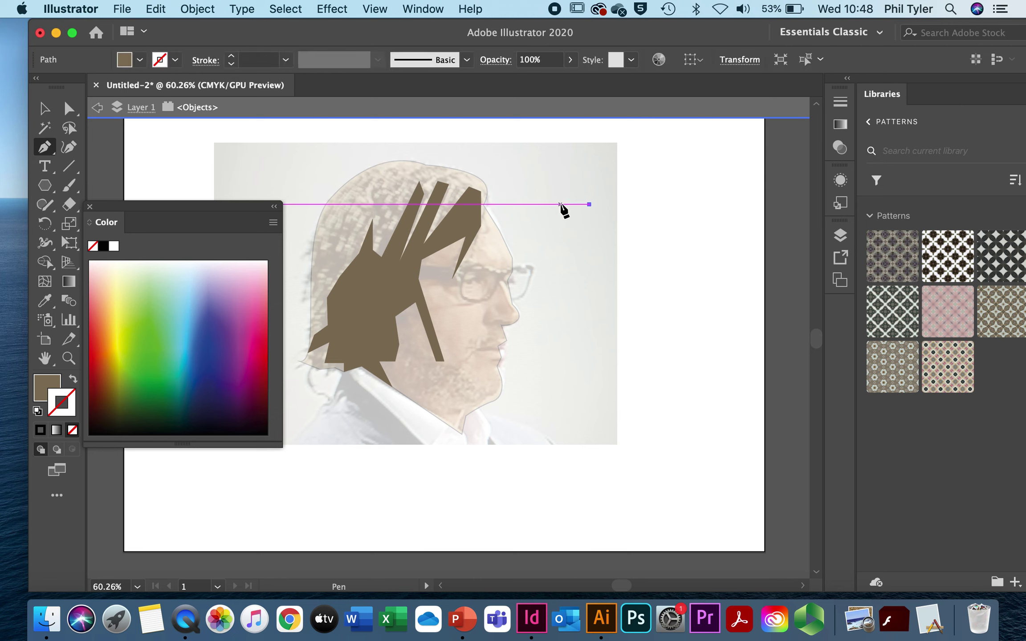
left_click(89, 206)
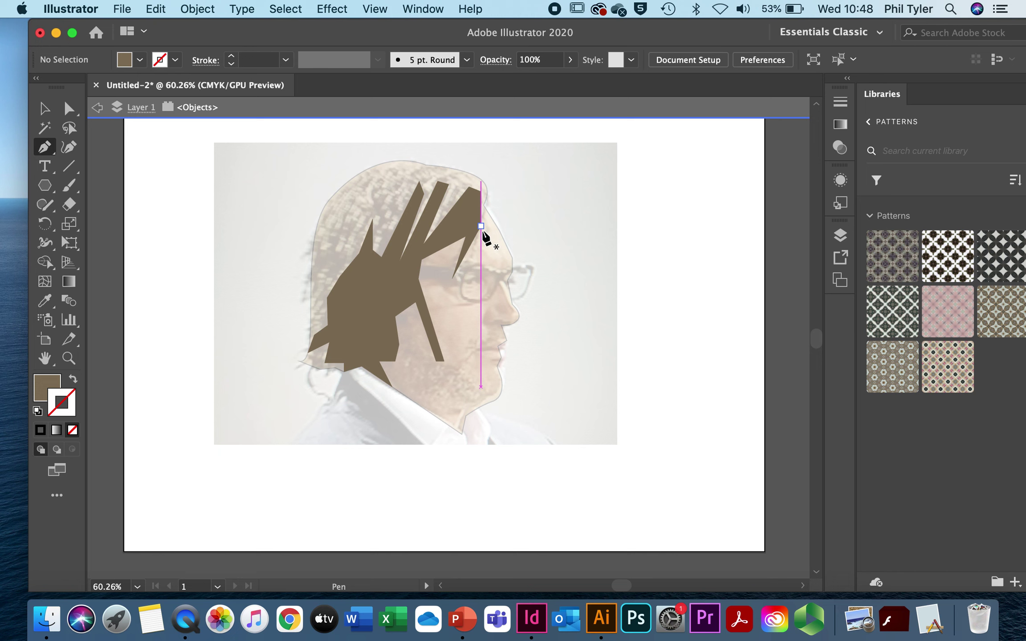
left_click(45, 108)
left_click(372, 303)
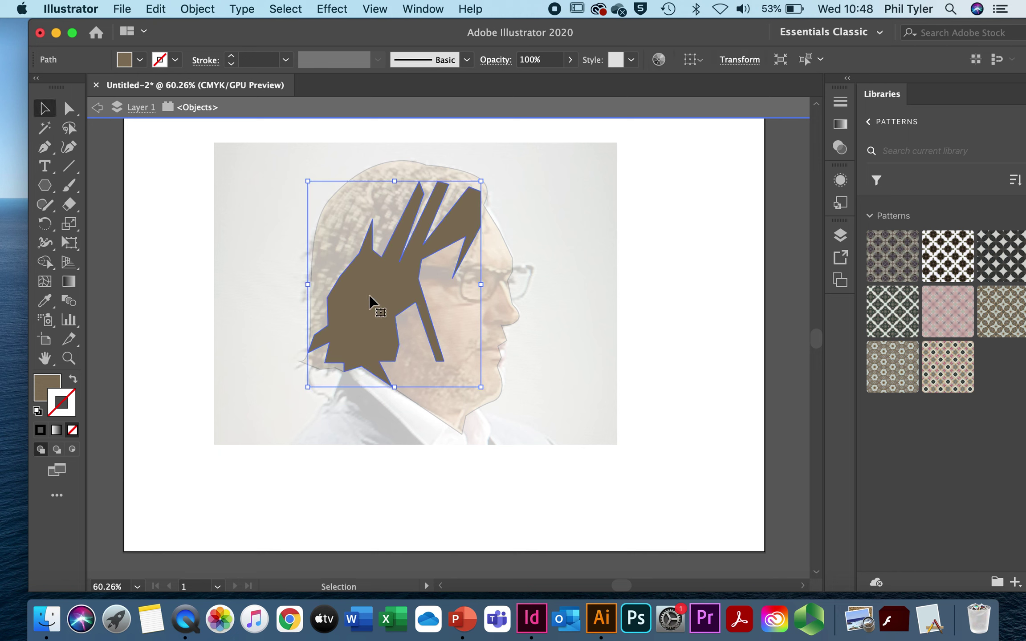
key("super+shift+a")
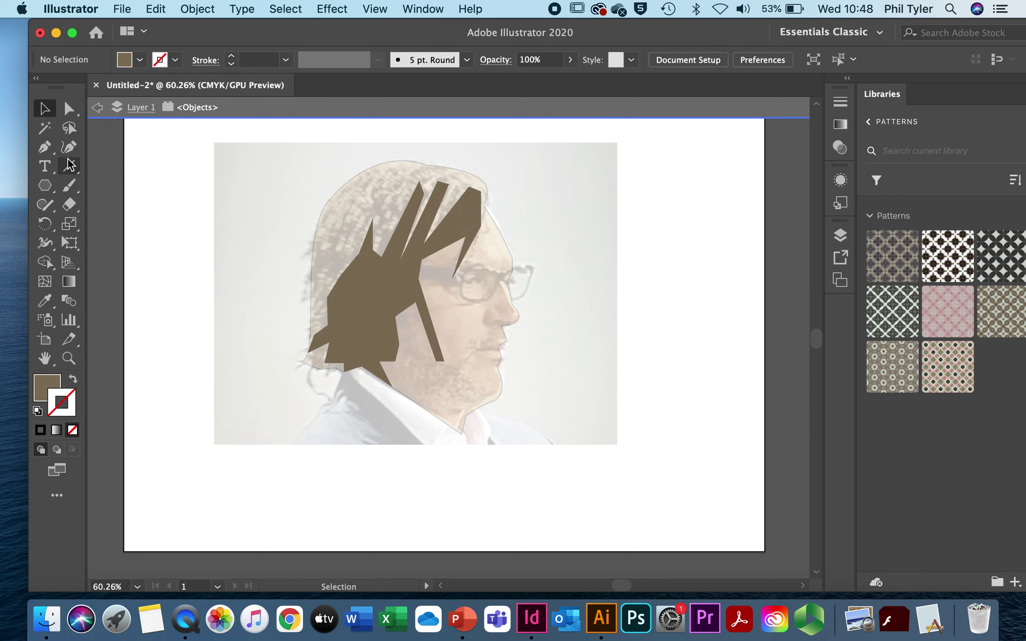
- Draw a short vertical Pen segment from the edge of the fringe down to the upper rim of the glasses
left_click(44, 151)
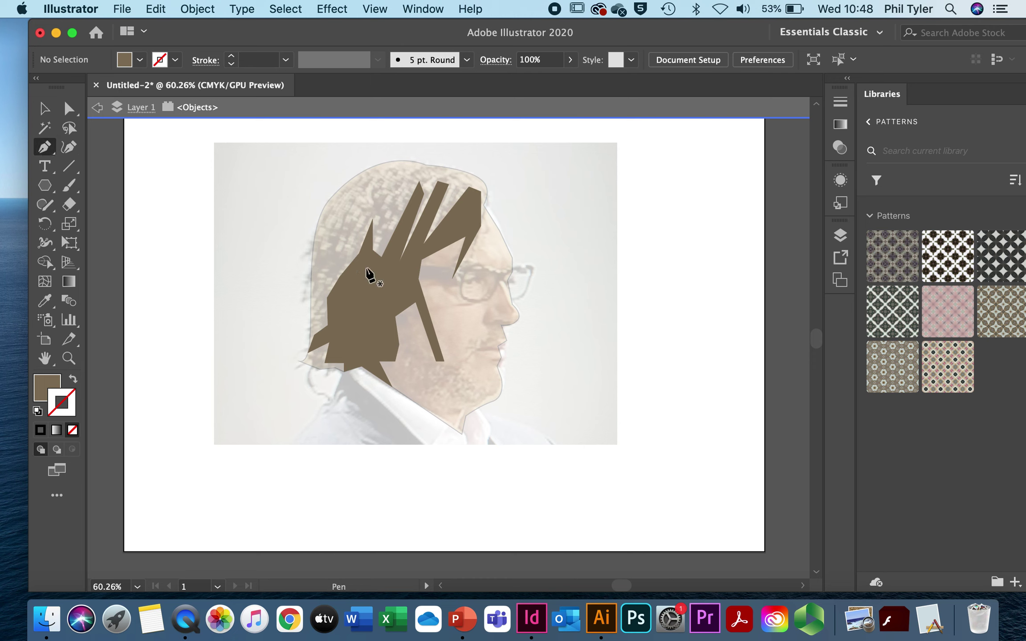
left_click(474, 238)
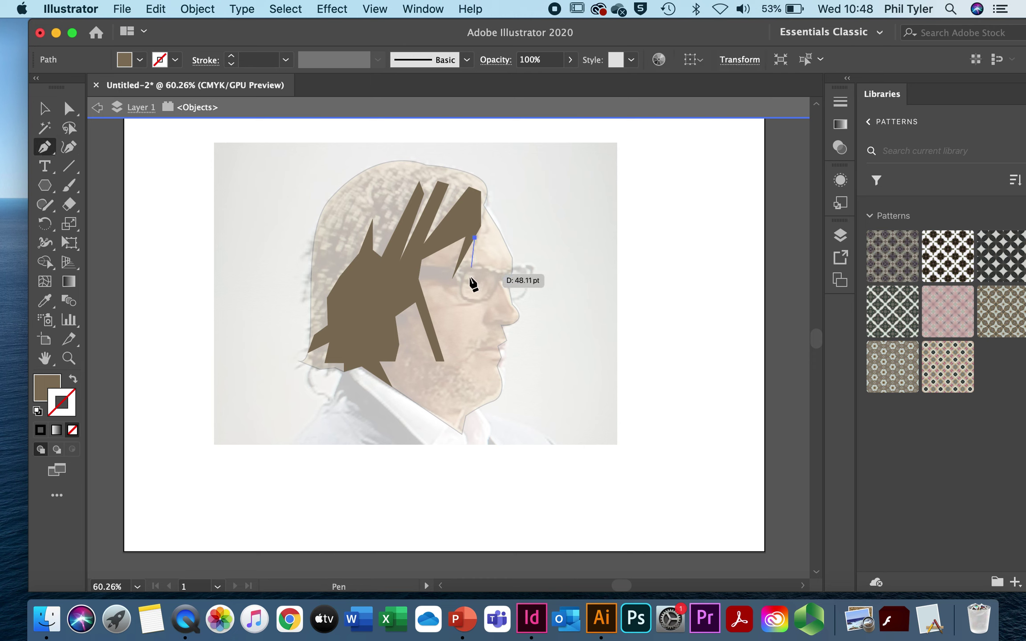
left_click_drag(460, 278, 479, 279)
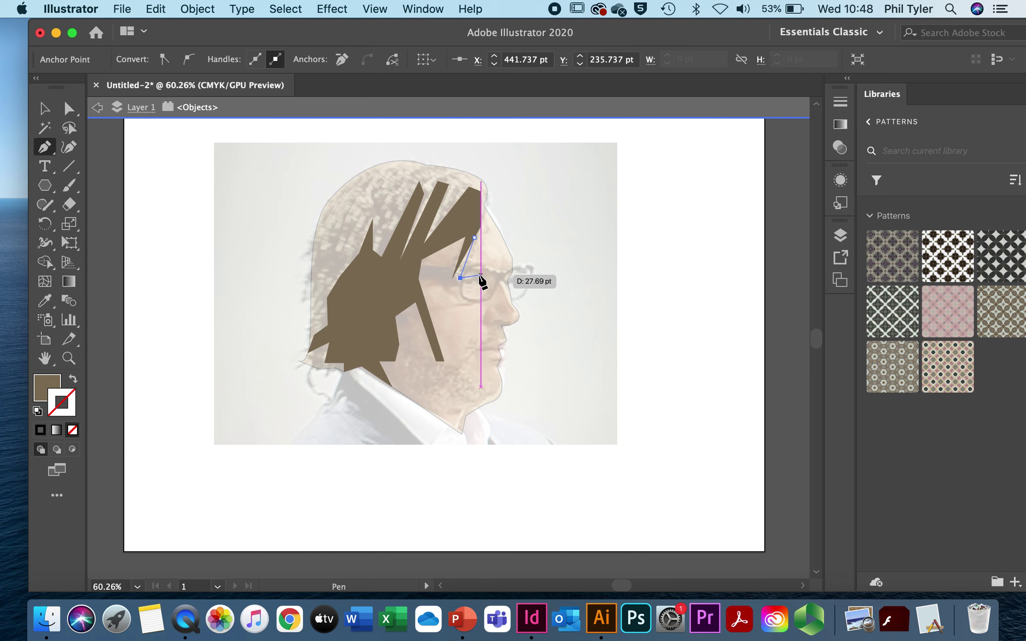
left_click(475, 278)
left_click(475, 280)
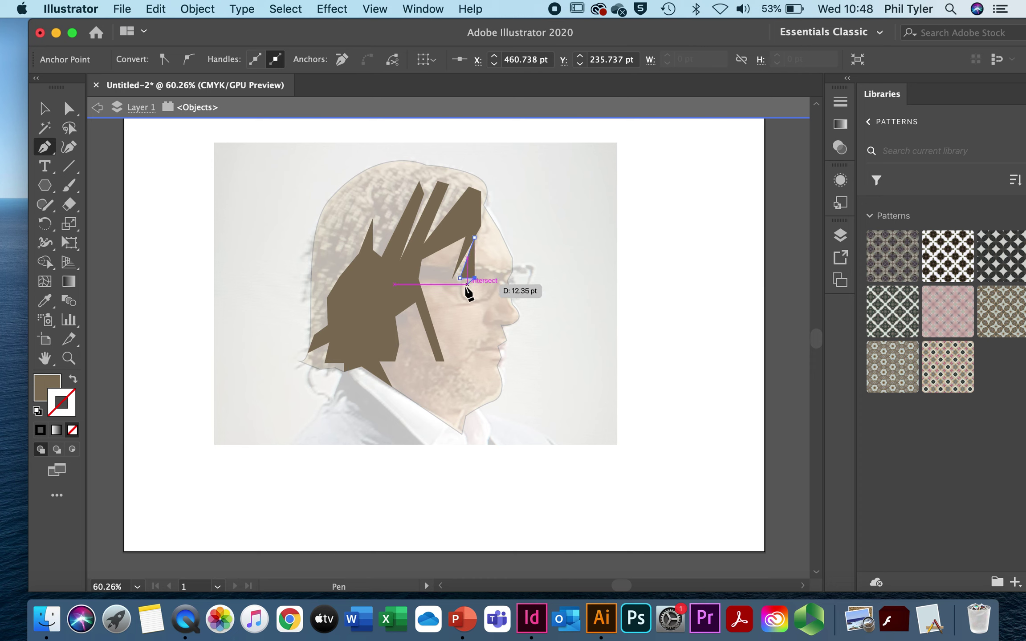
left_click(463, 280)
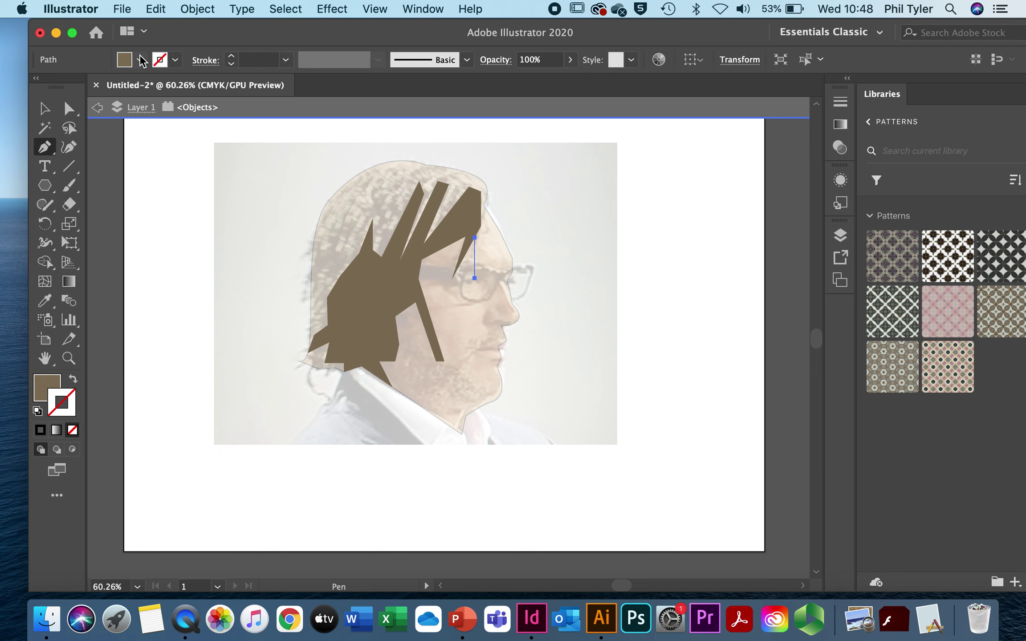
- Give the short segment a black stroke and no fill
left_click(175, 60)
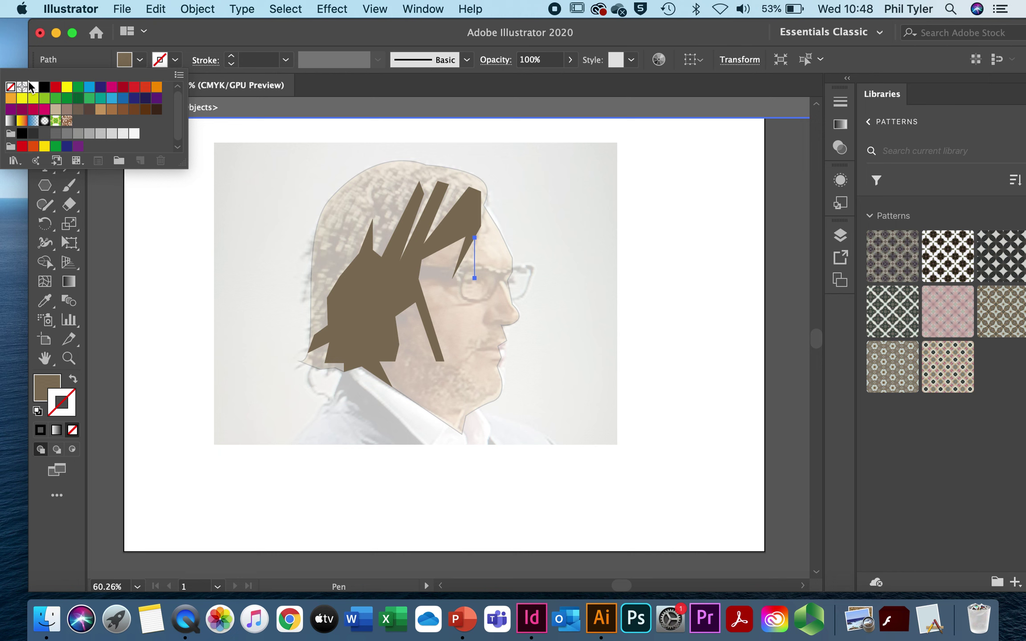
left_click(44, 86)
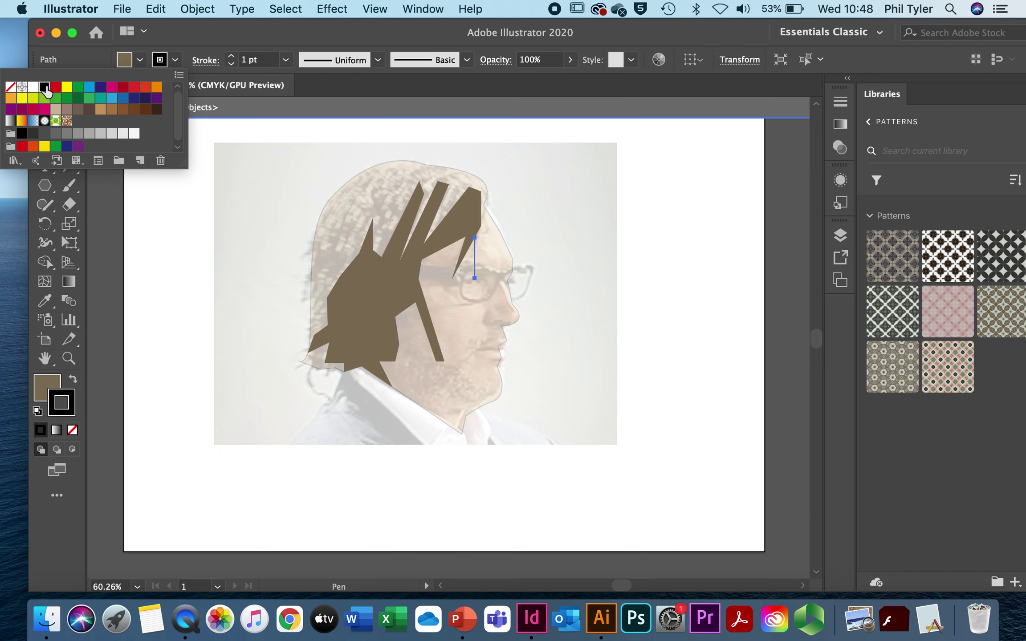
left_click(139, 61)
left_click(11, 87)
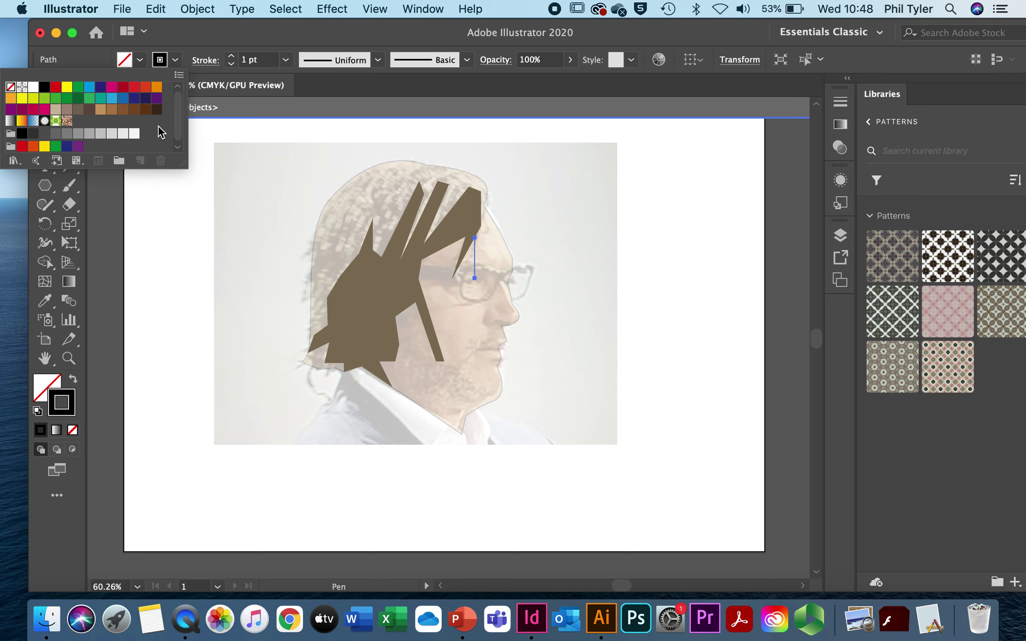
- Draw an angular Pen path from the fringe down to the glasses rim and around the inner brow to the short segment's lower end
left_click(459, 283)
left_click(63, 365)
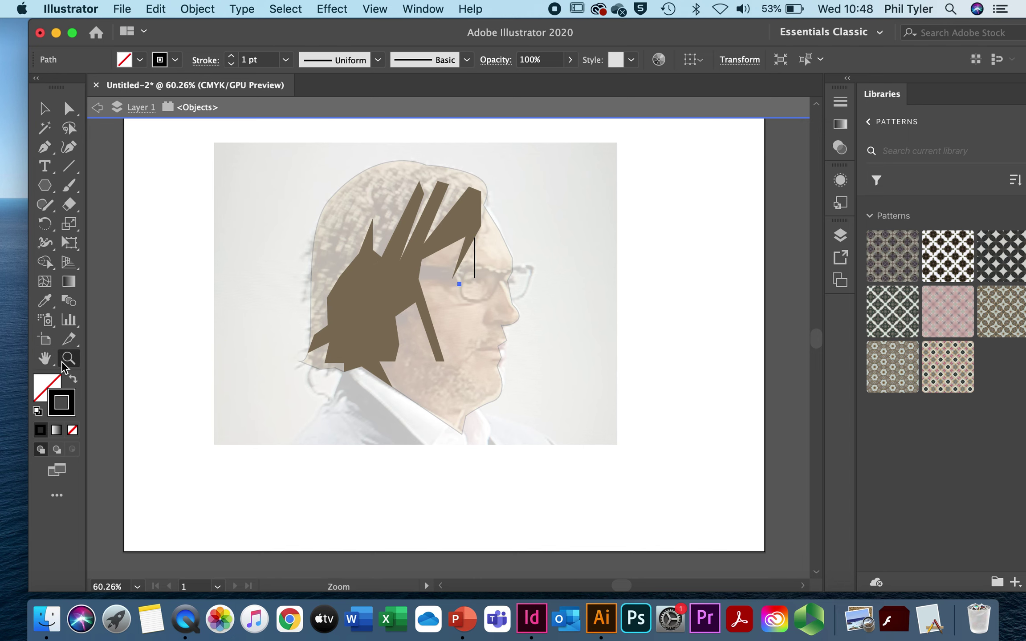
left_click(467, 298)
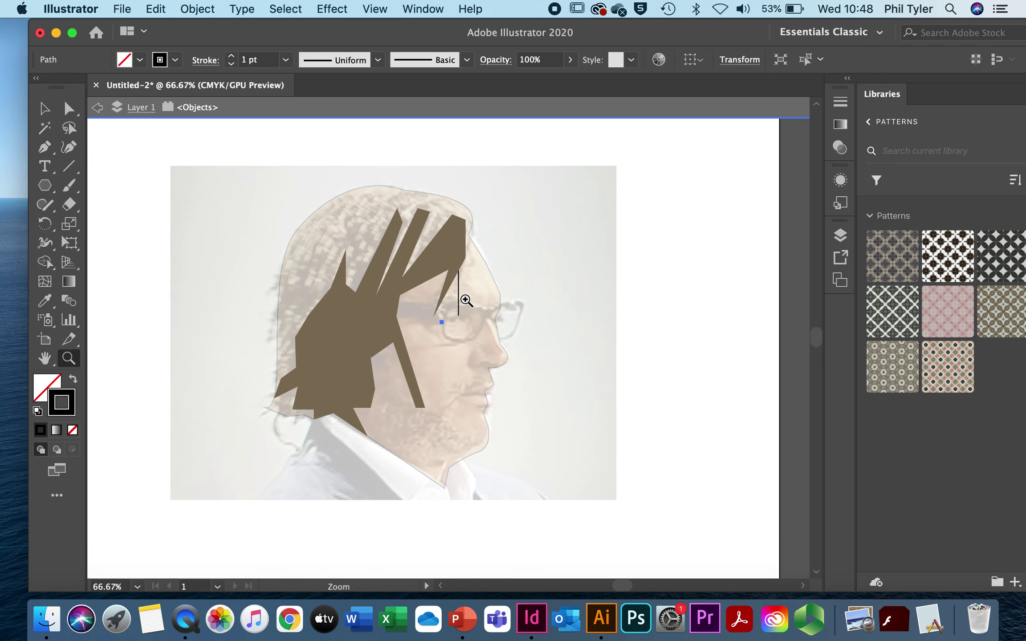
left_click(465, 298)
left_click(456, 368)
scroll(456, 369, "up", 3)
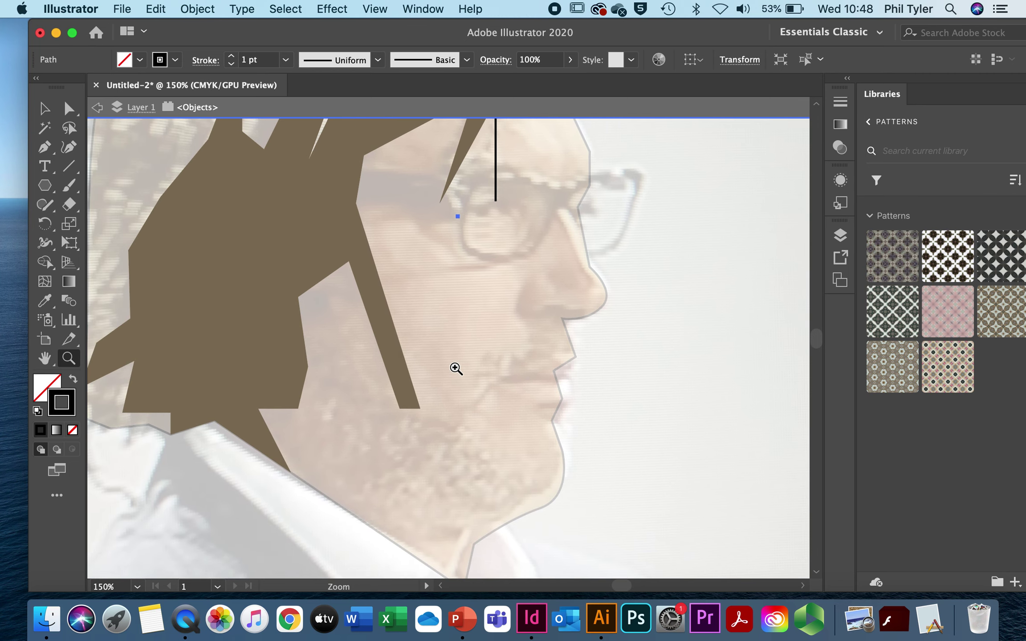
left_click(44, 149)
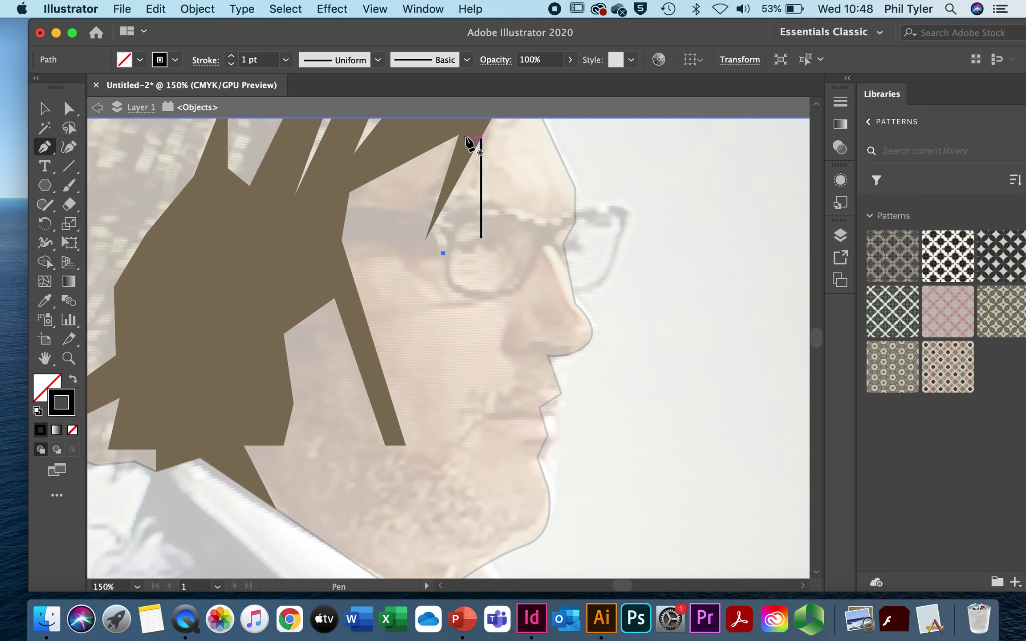
left_click_drag(466, 135, 487, 204)
left_click(454, 216)
left_click(455, 248)
left_click_drag(490, 240, 490, 239)
key("Escape")
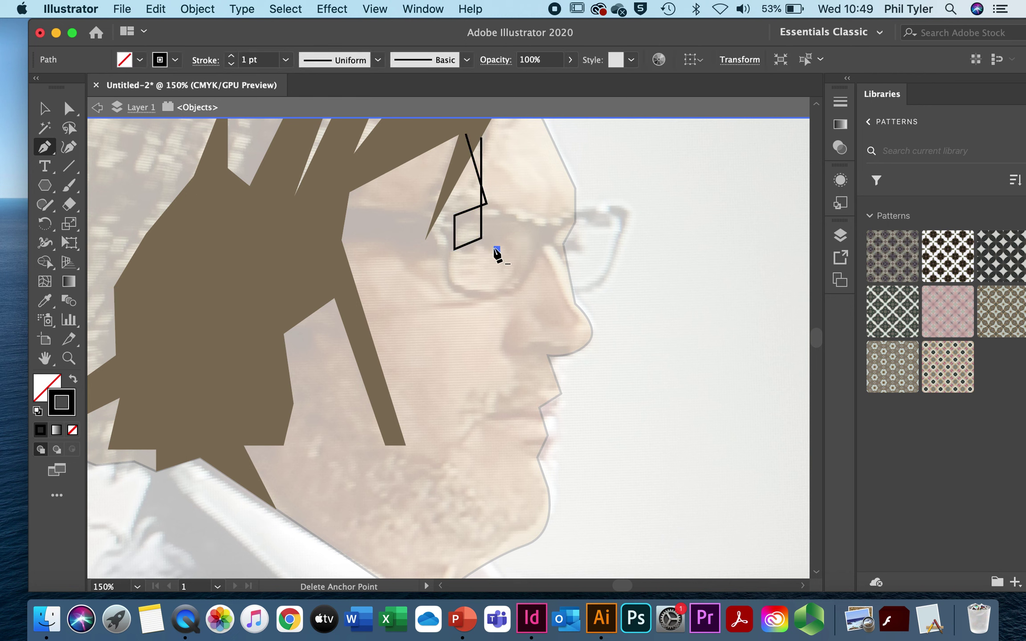
- Trace a shadow outline with the Pen tool from the short segment's lower end, under the eye and down to the upper cheek
left_click(482, 240)
left_click_drag(474, 253, 473, 254)
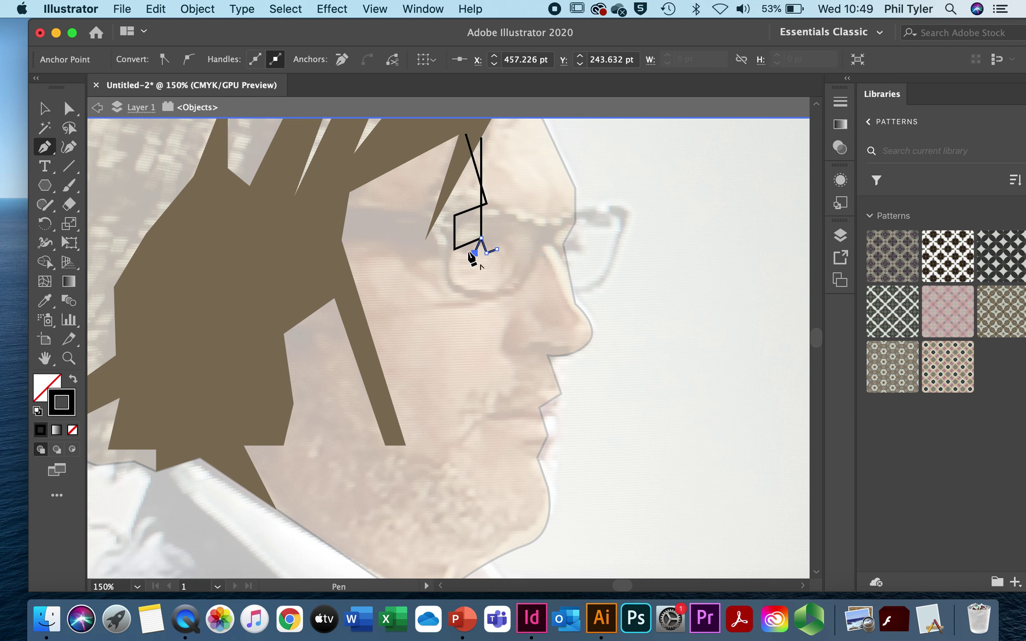
left_click(454, 250)
left_click(420, 262)
left_click(451, 294)
left_click(455, 309)
- Extend the shadow outline back towards the temple, down the cheek with a notch, and across to the corner of the mouth
left_click(397, 259)
left_click(357, 259)
left_click(357, 294)
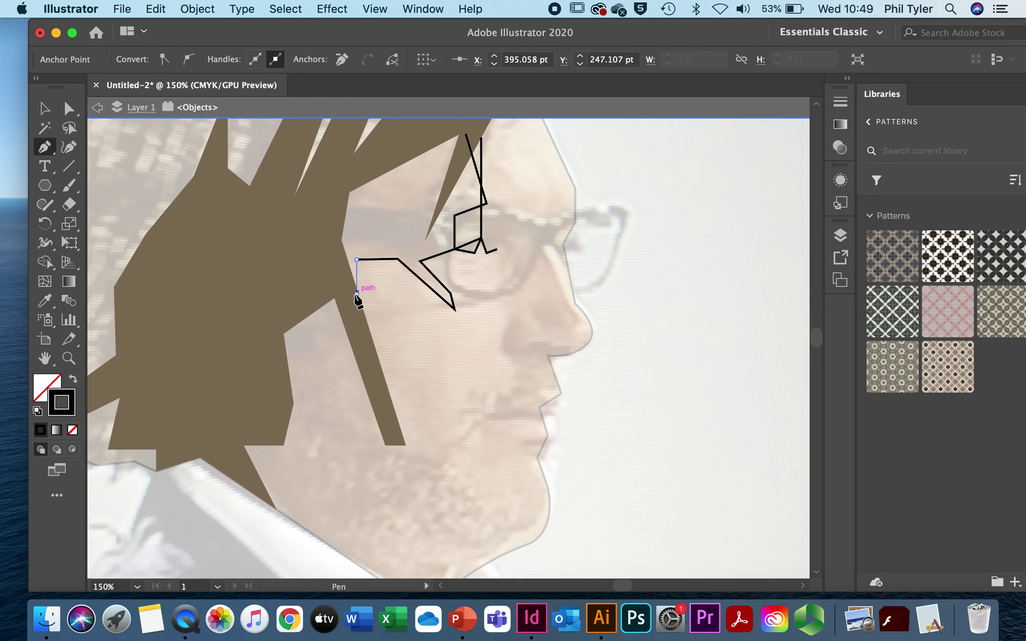
left_click(409, 350)
left_click(390, 380)
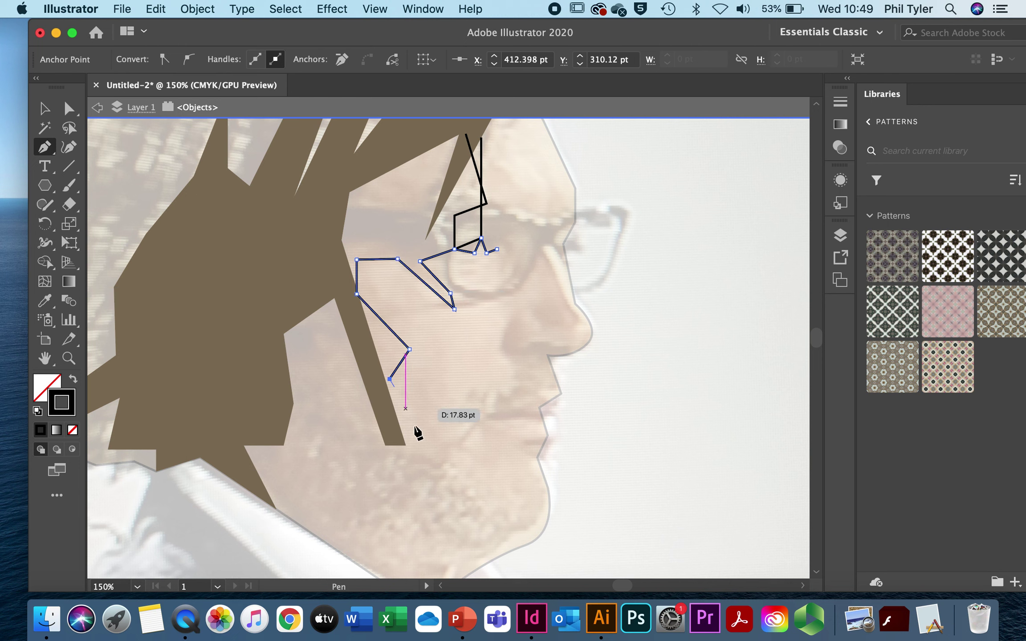
left_click(440, 461)
left_click(483, 415)
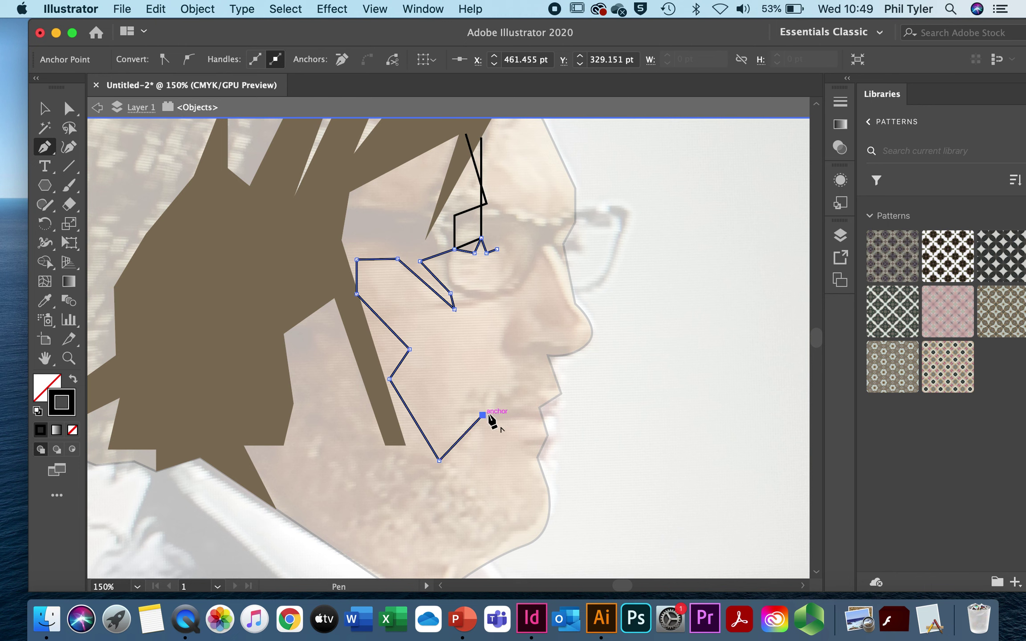
- Trace a thin pointed sliver along the mouth line out to the lips and back to the lower cheek
left_click(522, 405)
left_click(555, 410)
left_click(516, 416)
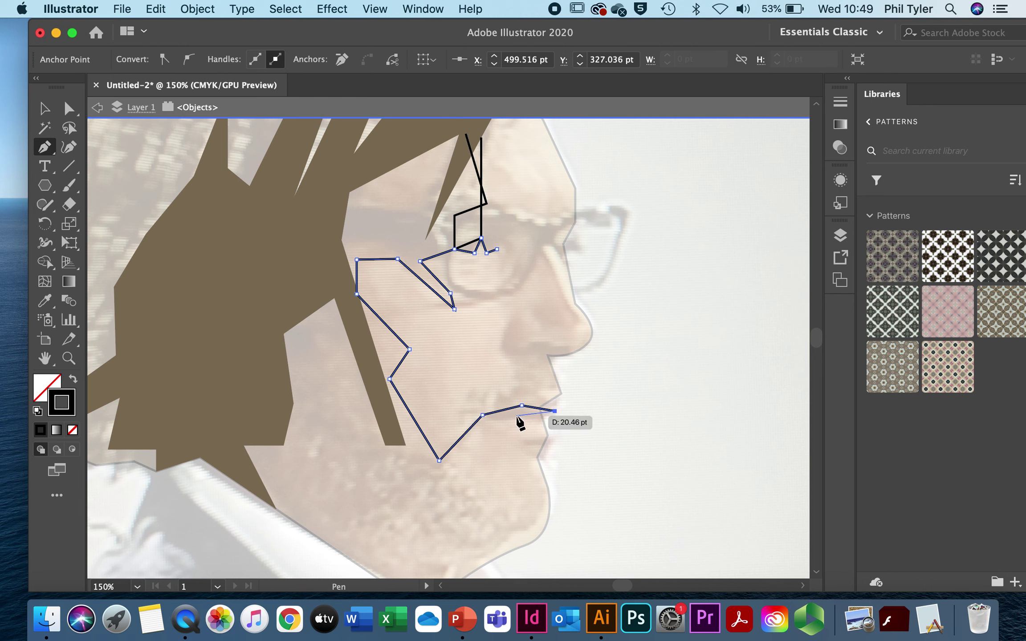
left_click(482, 415)
left_click(443, 473)
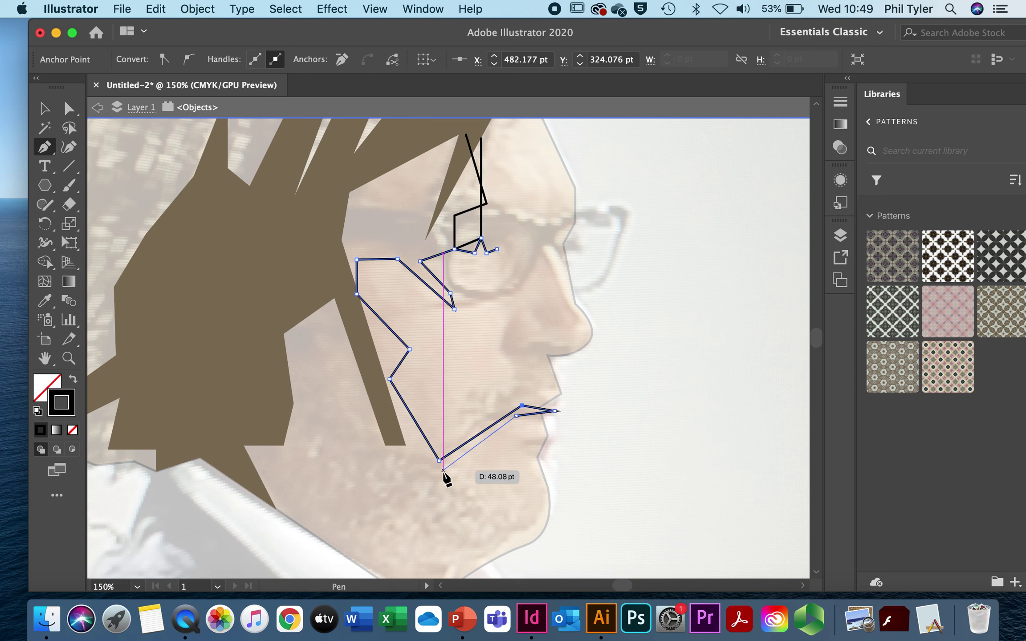
- Continue the shadow outline from the lower cheek to the chin, adding a small upward spike, and down under the jaw
left_click(509, 513)
left_click(530, 520)
left_click(542, 496)
left_click(542, 520)
left_click(516, 520)
left_click(480, 559)
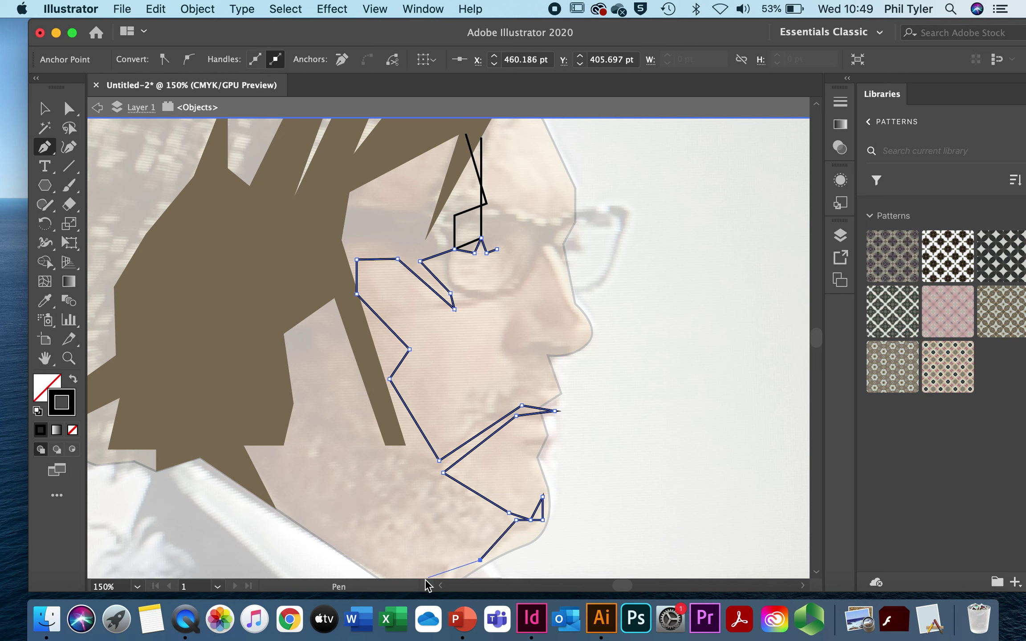
- Complete the shadow outline along the jaw, up through the hair behind the cheek, and back to the path's start at the fringe
left_click(272, 501)
left_click(240, 397)
left_click(286, 308)
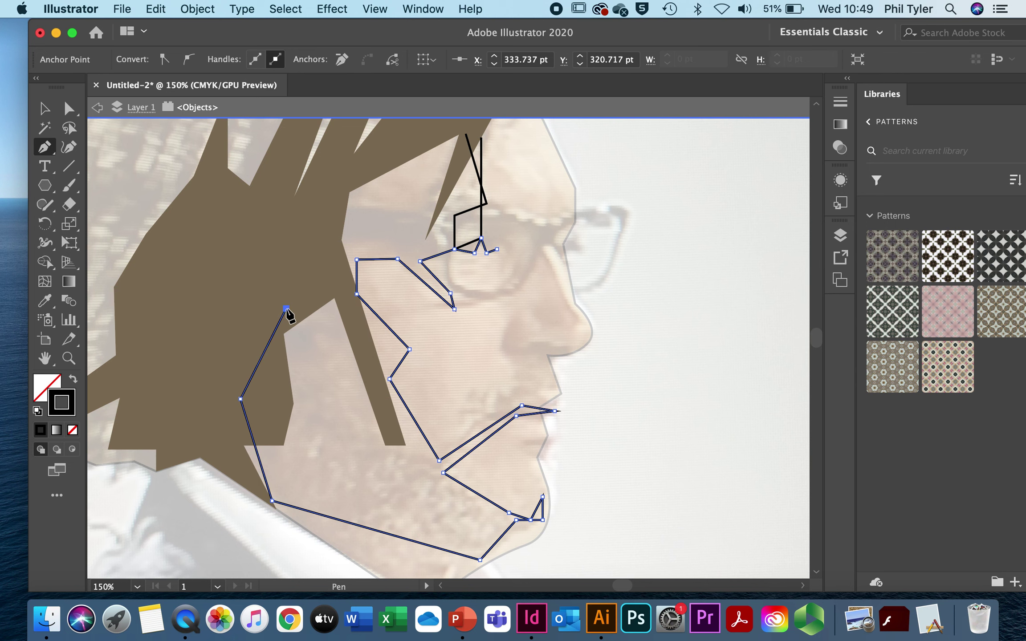
left_click(286, 244)
scroll(289, 250, "up", 3)
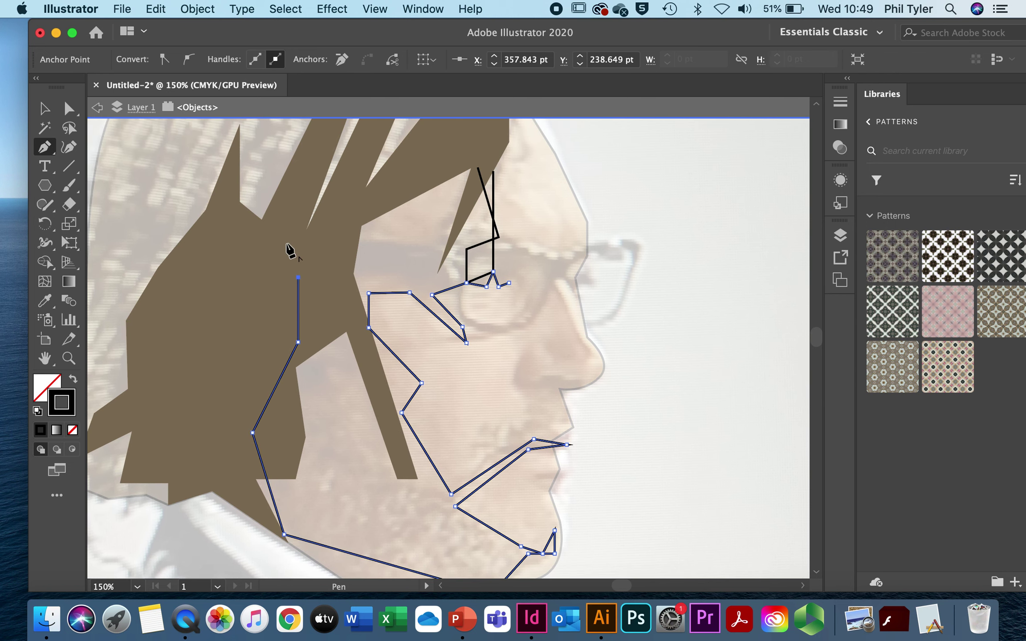
left_click(316, 218)
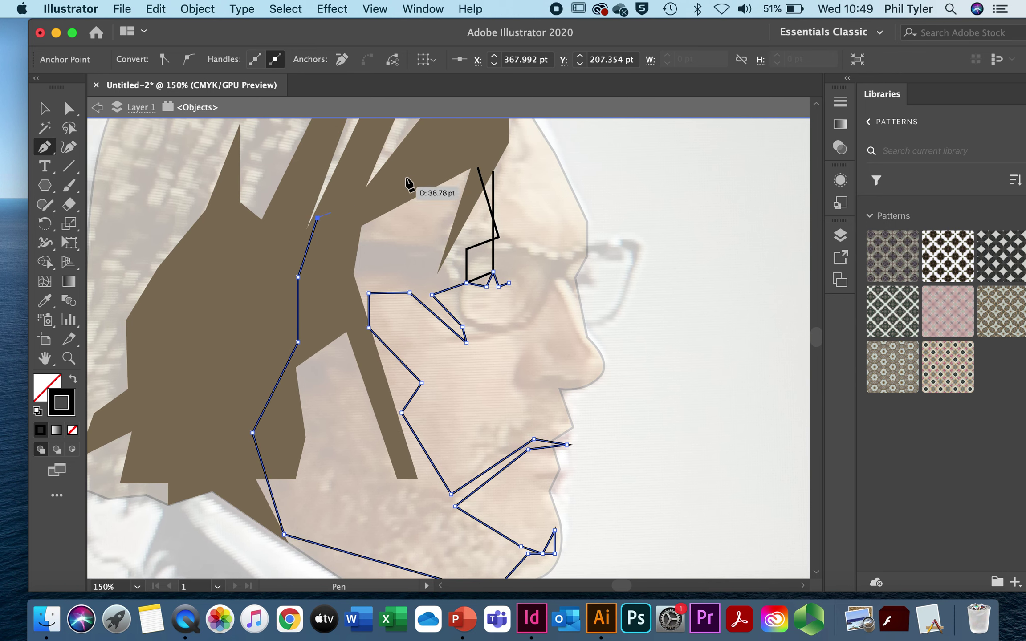
left_click(478, 167)
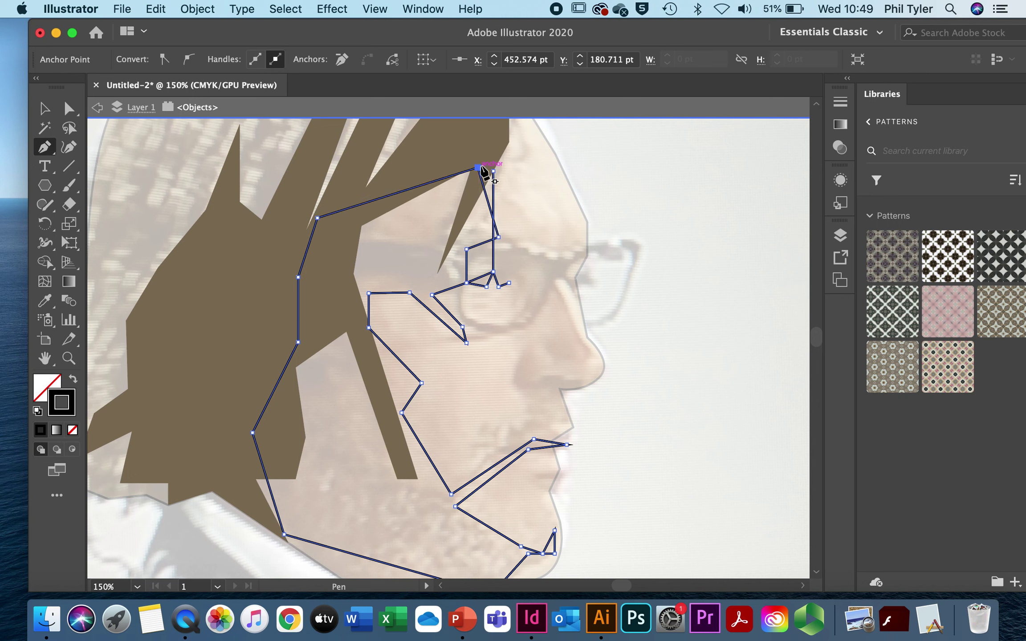
- Fill the face shadow shape with the brown colour 9B6D2C
double_click(46, 390)
left_click(522, 299)
left_click(779, 233)
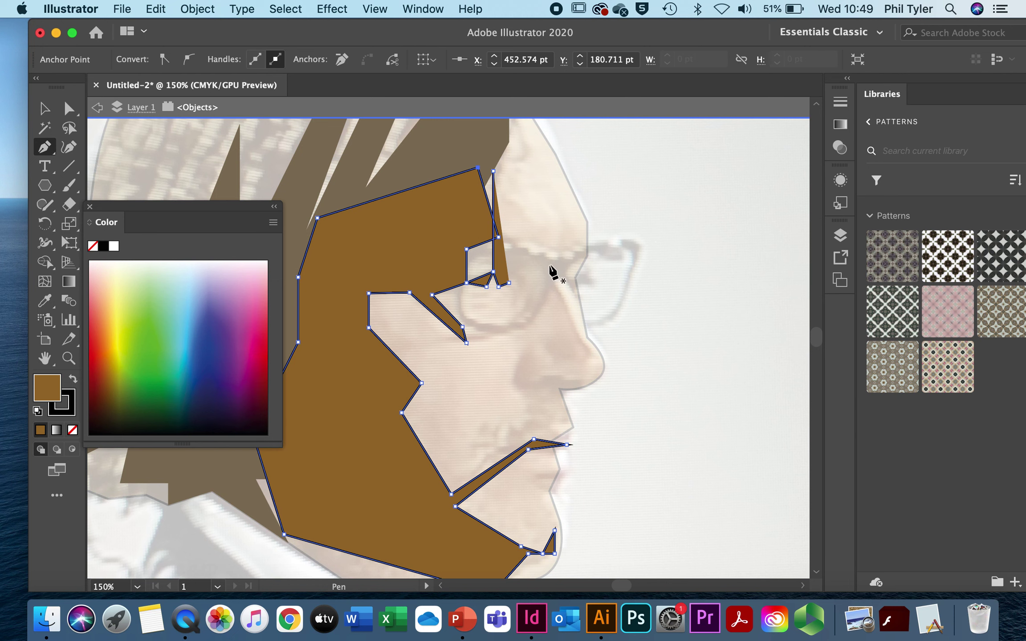
- Change the face shadow's fill to a lighter tan brown and remove its stroke
double_click(47, 391)
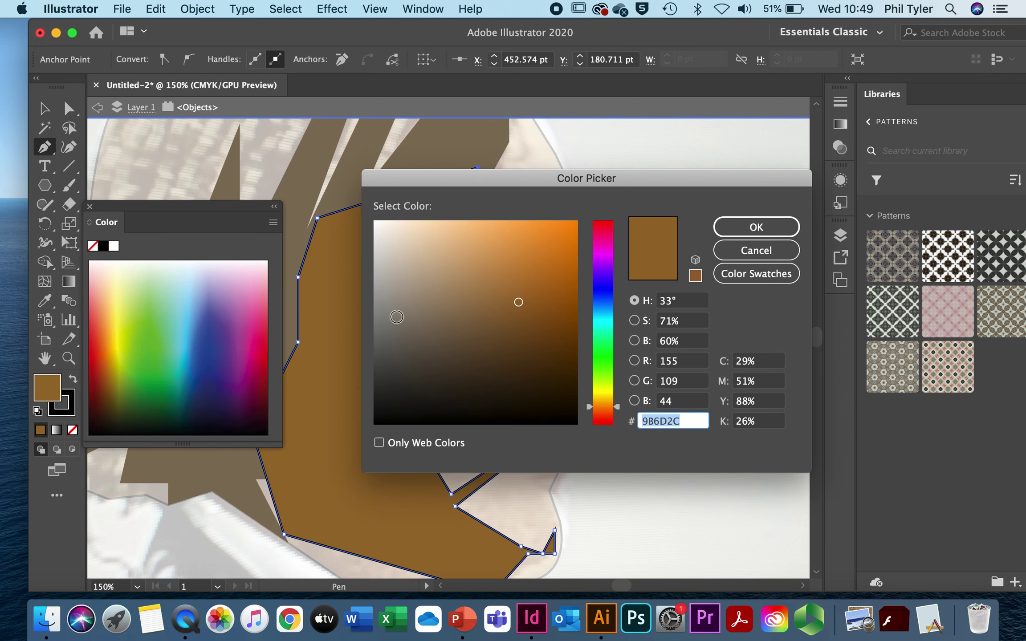
left_click(480, 274)
left_click(753, 226)
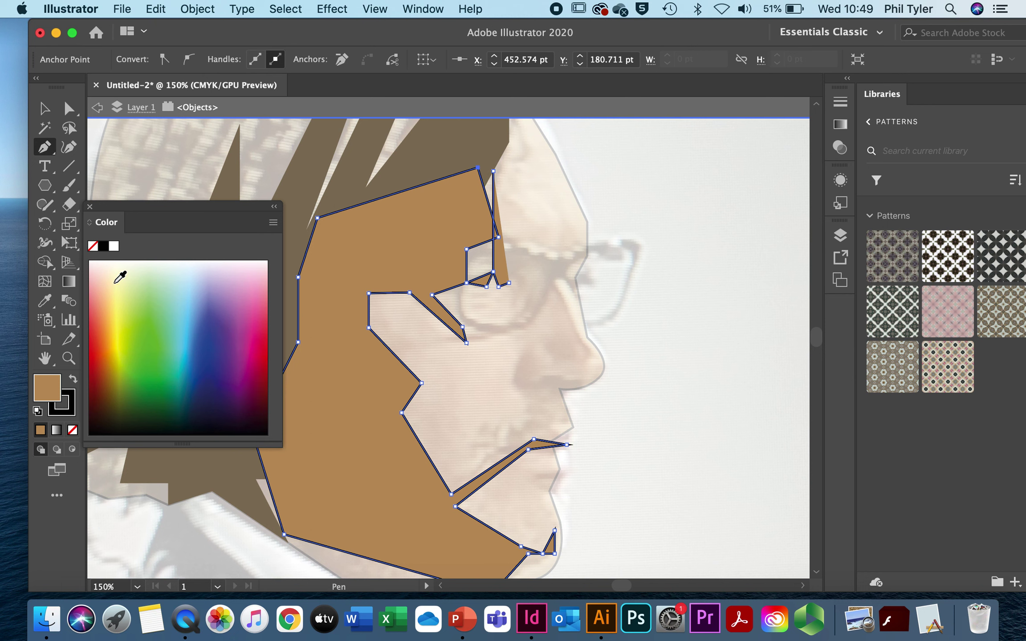
left_click(69, 415)
left_click(93, 247)
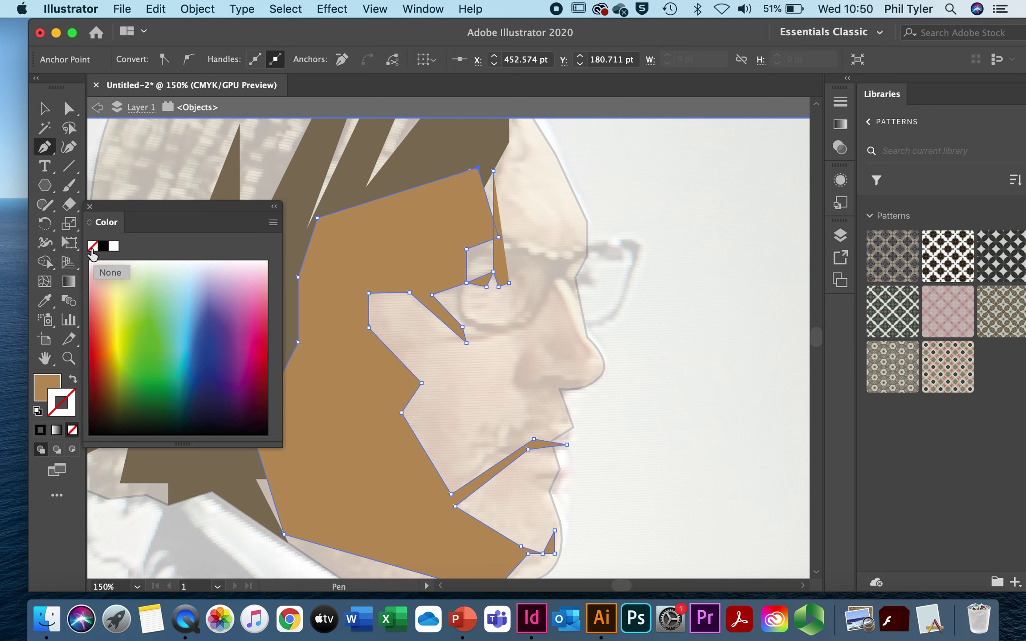
- Move the floating Color panel clear of the portrait and deselect the face shadow shape
left_click_drag(207, 215, 563, 510)
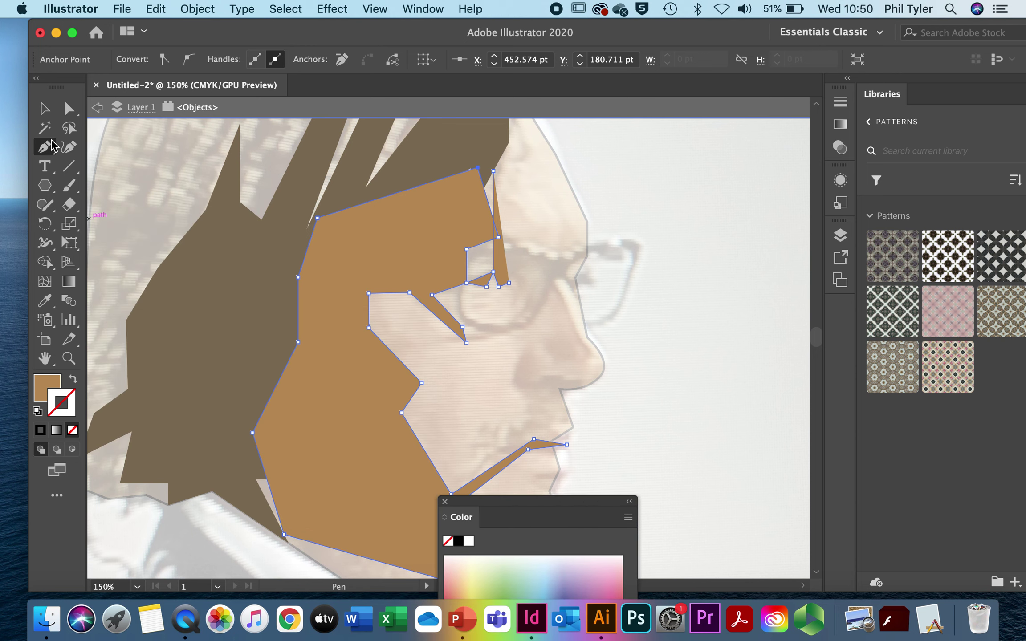
left_click(45, 108)
scroll(640, 264, "down", 6)
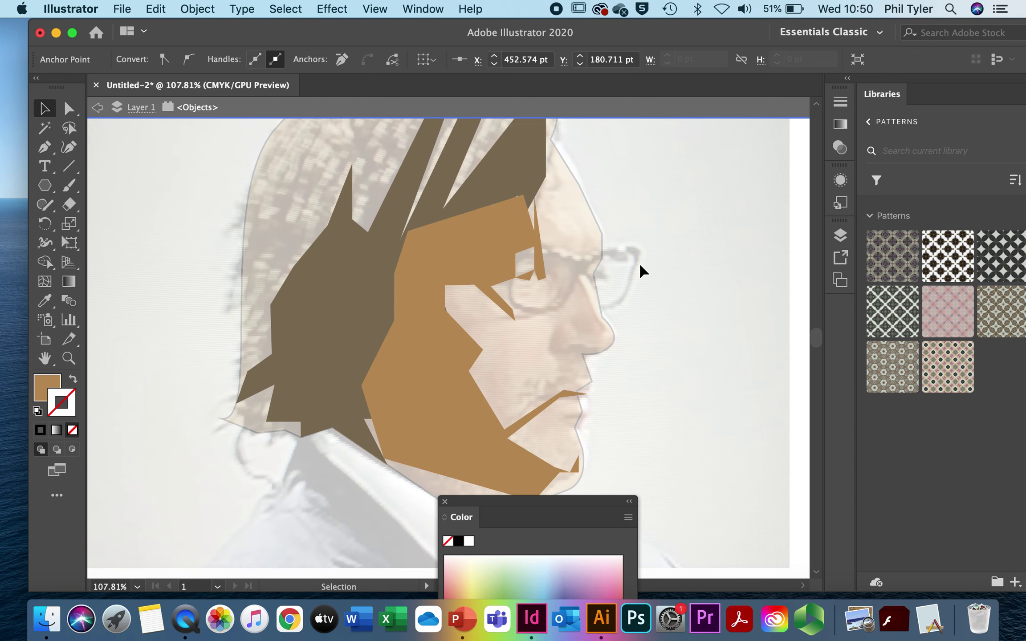
left_click(676, 271)
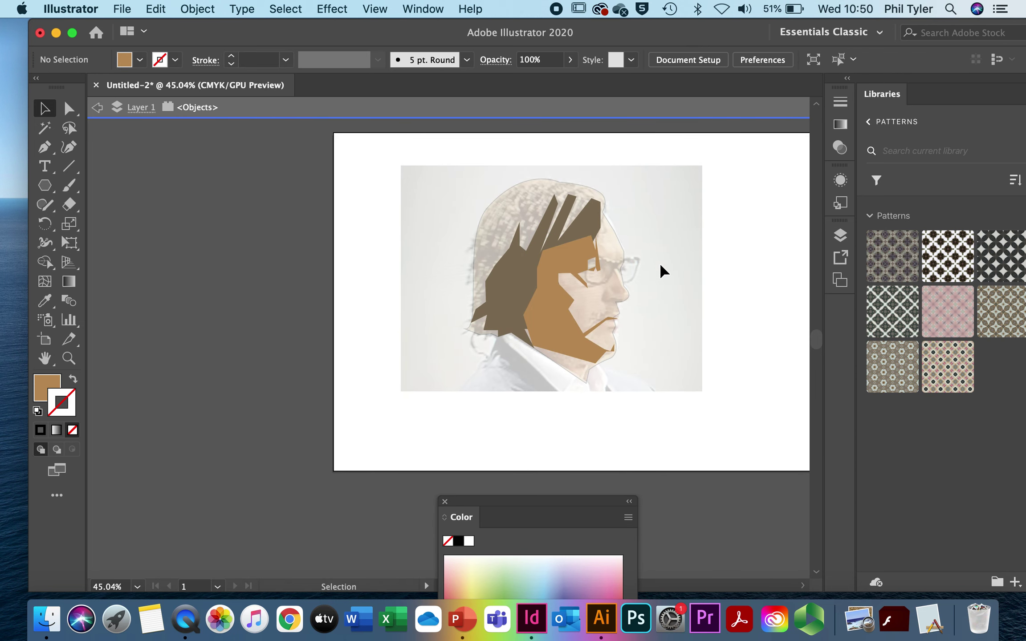
scroll(664, 270, "right", 3)
scroll(664, 271, "up", 1)
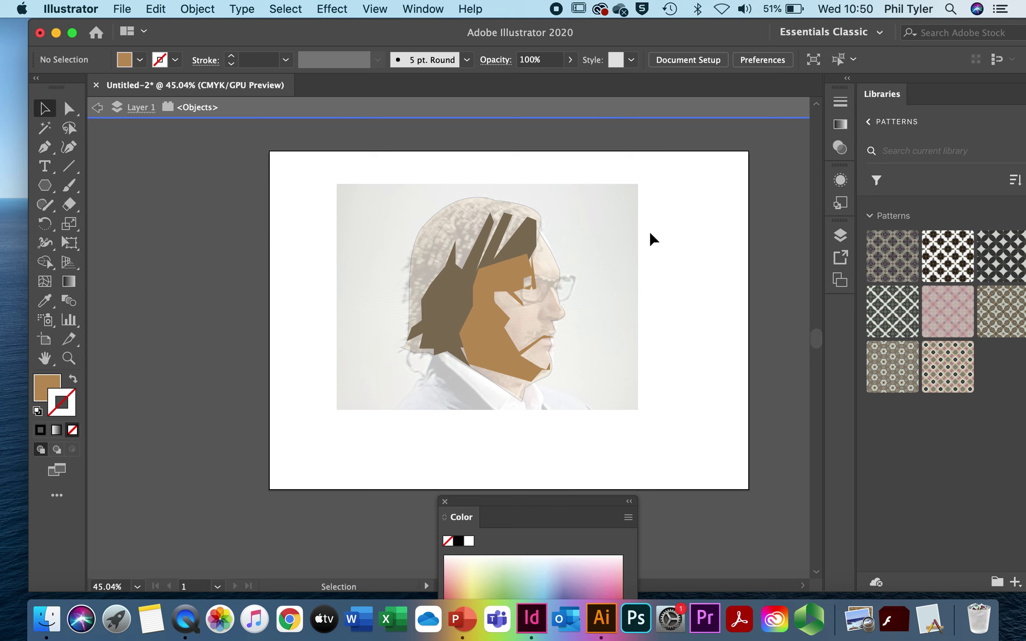
- Unlock all objects in the artwork and clear the selection
key("super+z")
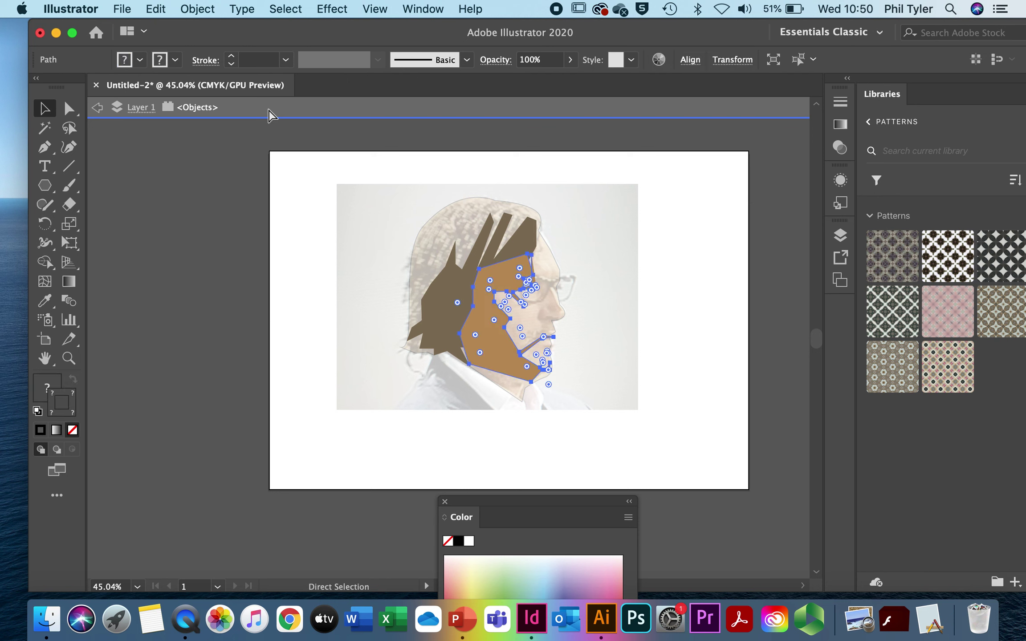
left_click(197, 9)
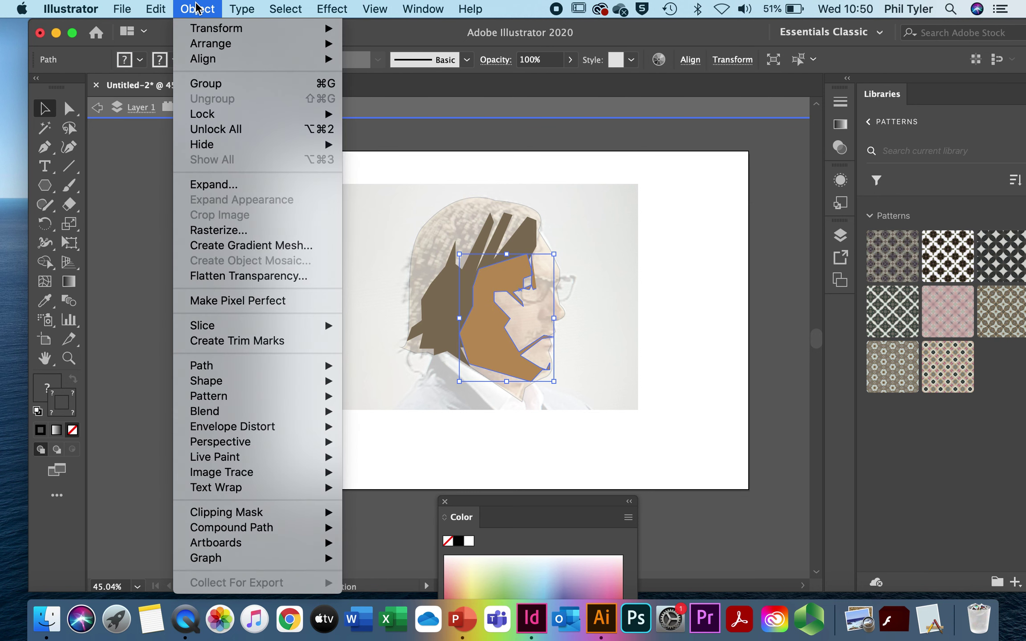
left_click(237, 130)
left_click(726, 232)
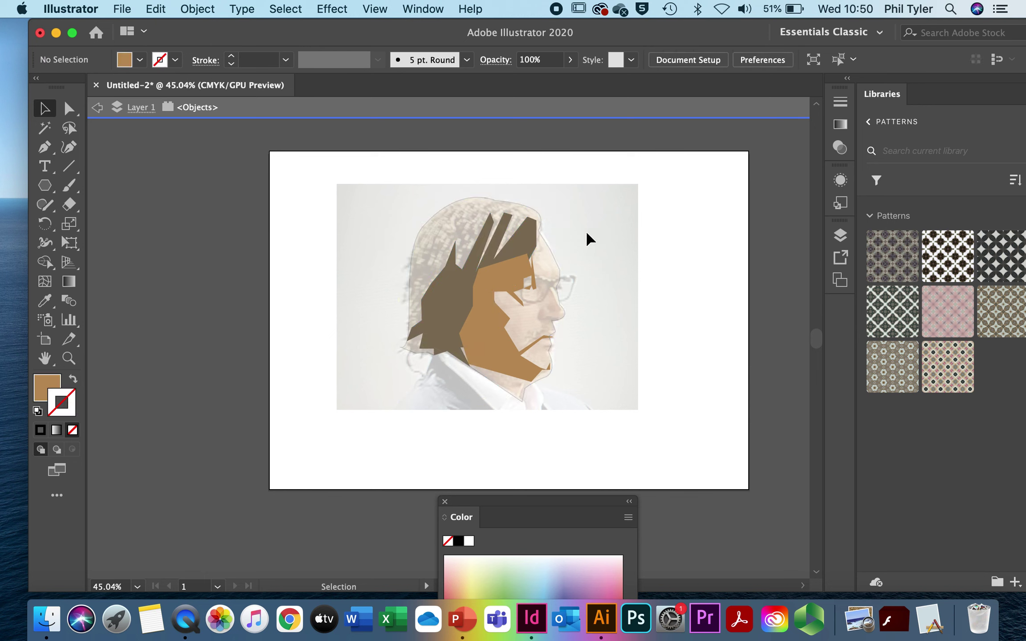
- Bring the dark brown hair shape to the front, above the tan face shadow, and deselect it
left_click(529, 244)
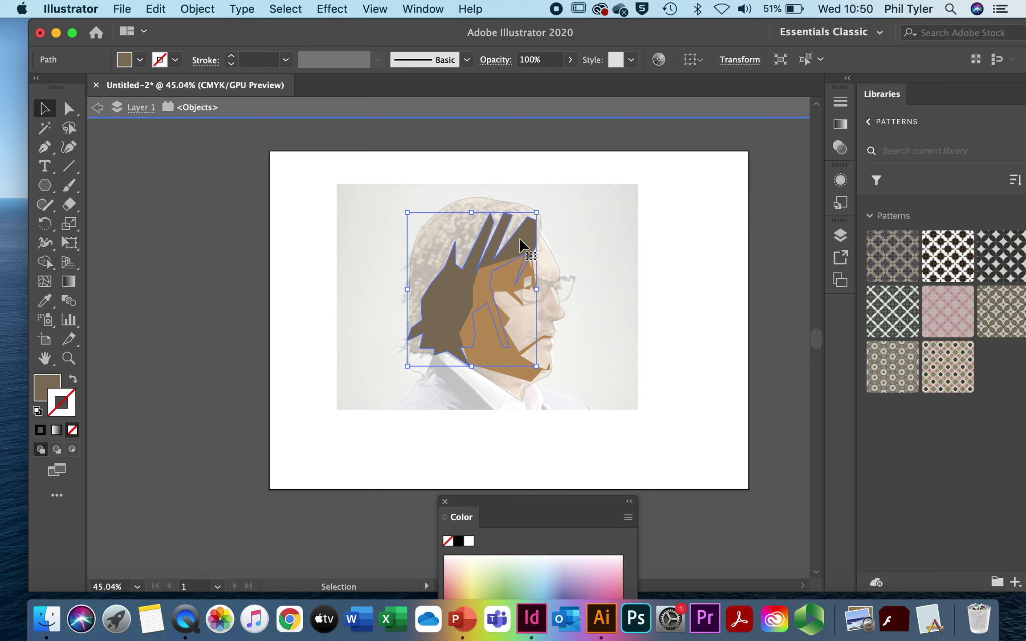
right_click(522, 245)
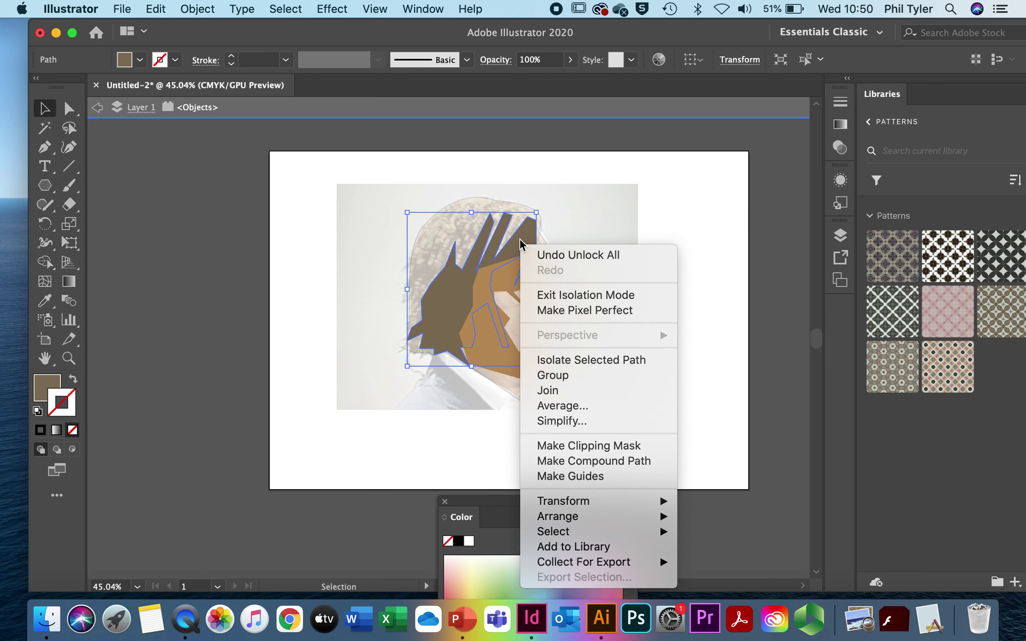
mouse_move(582, 509)
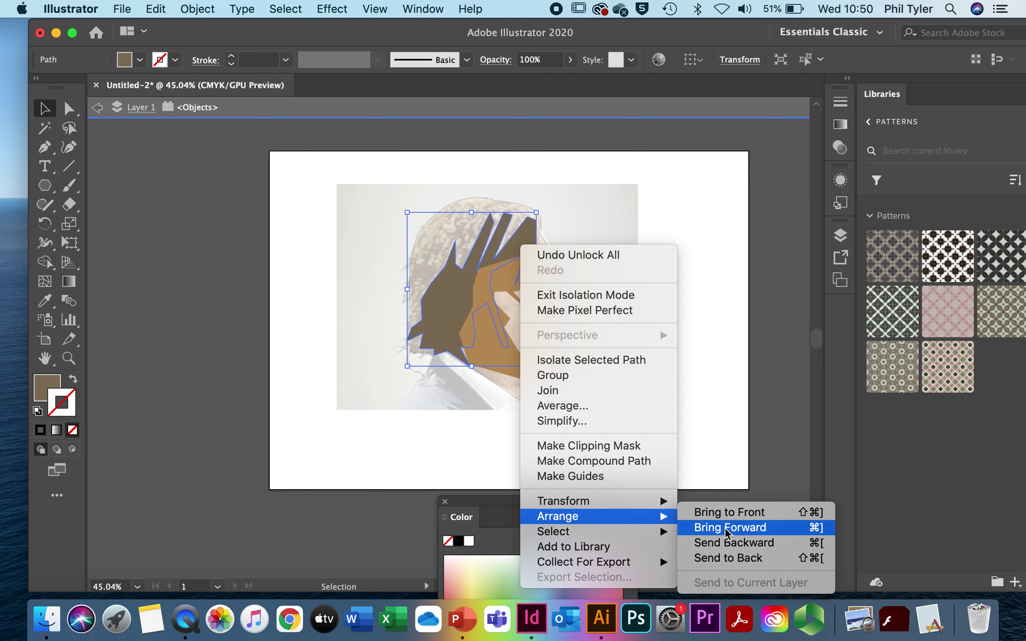
left_click(751, 513)
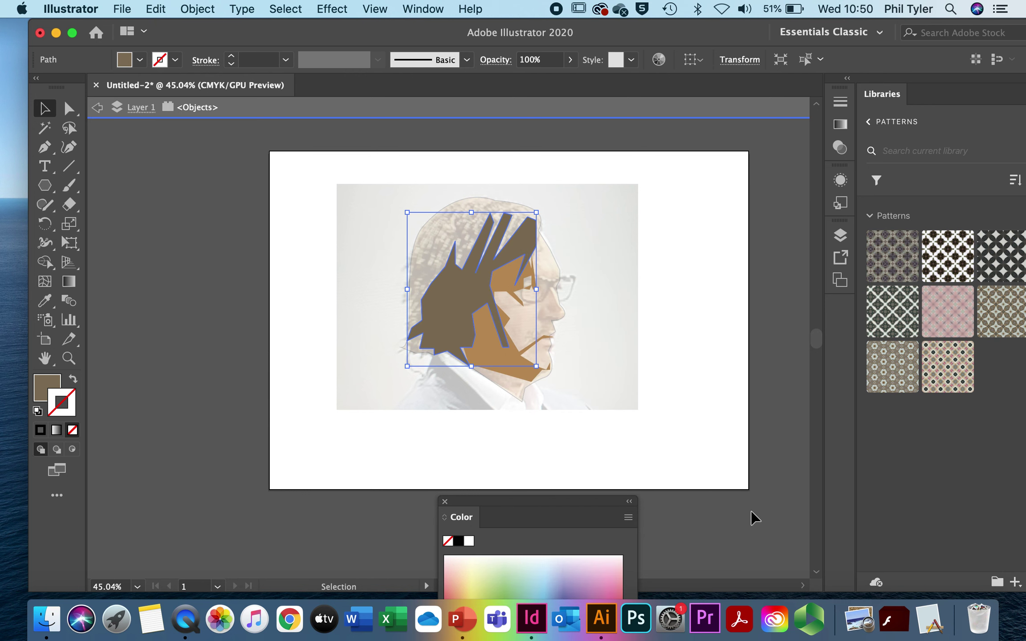
left_click(711, 377)
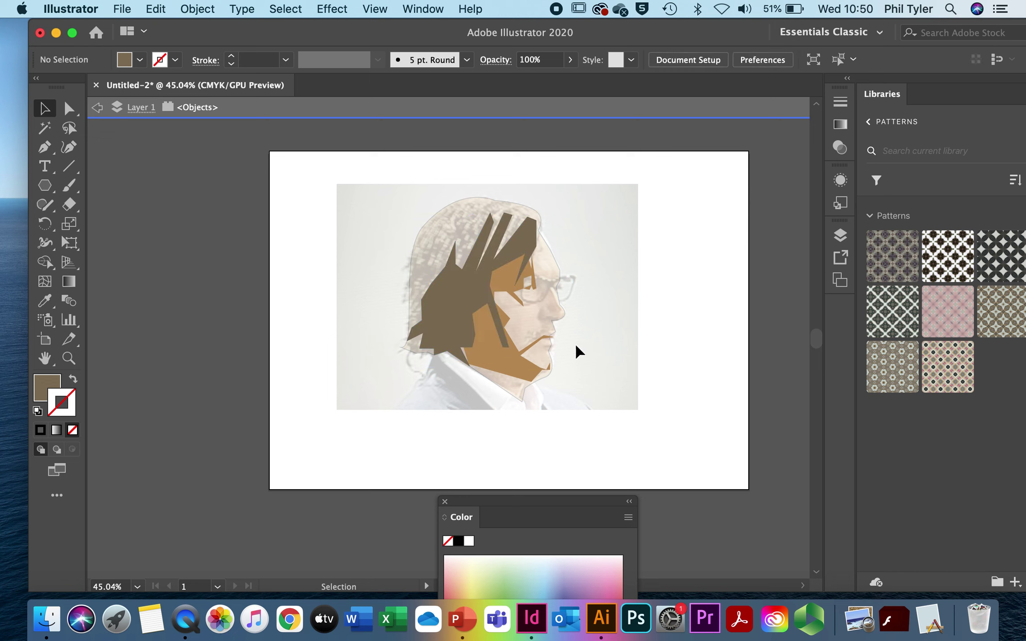
- Set the head outline shape's opacity to 100%
left_click(532, 328)
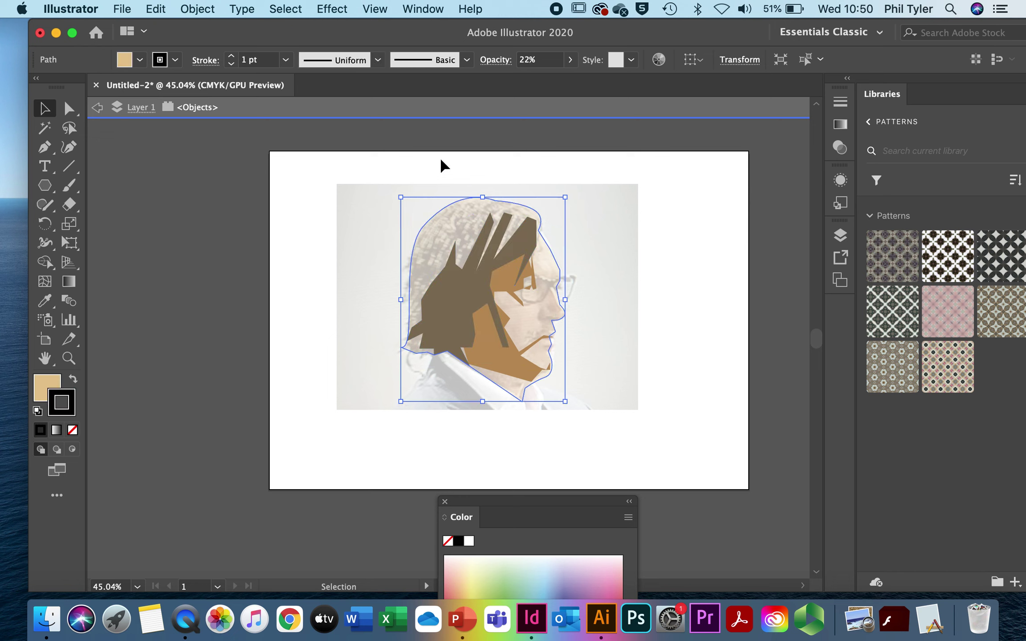
left_click(570, 61)
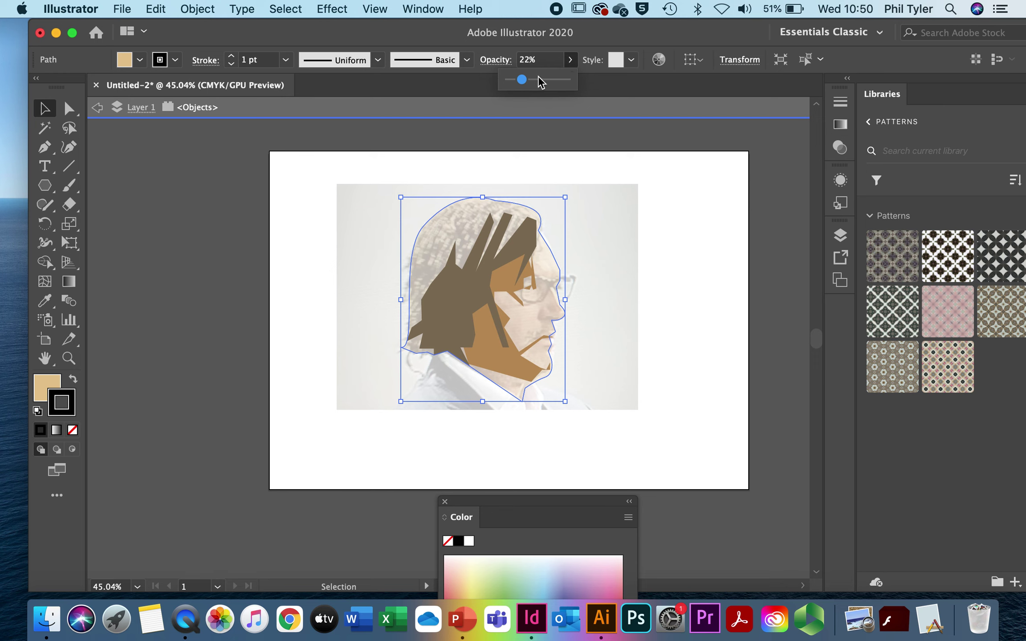
left_click_drag(522, 81, 591, 85)
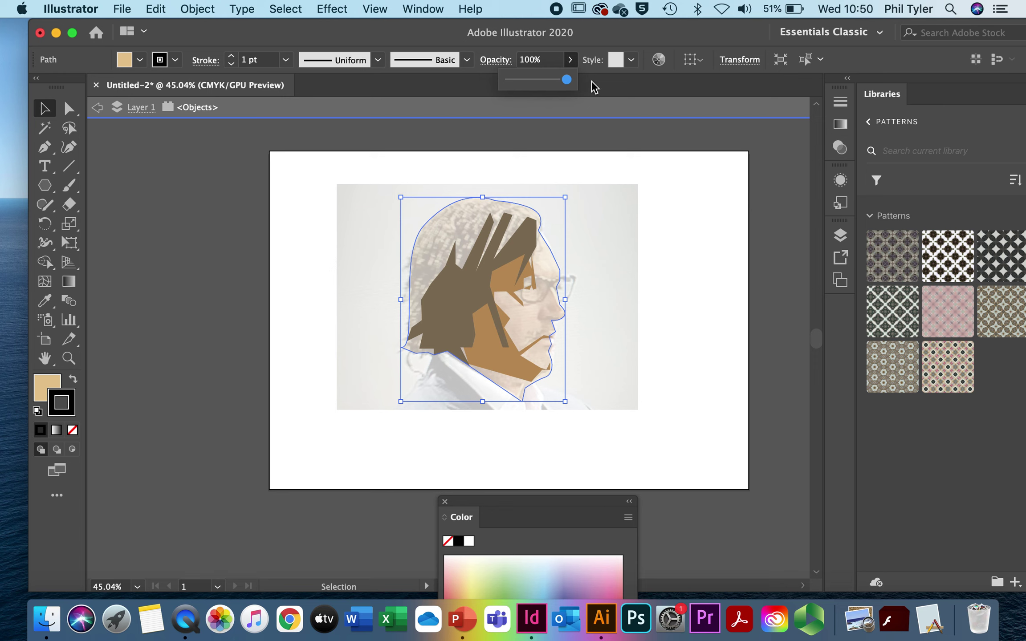
- Lower the head outline shape's opacity to 7% so the photo shows through
left_click(663, 221)
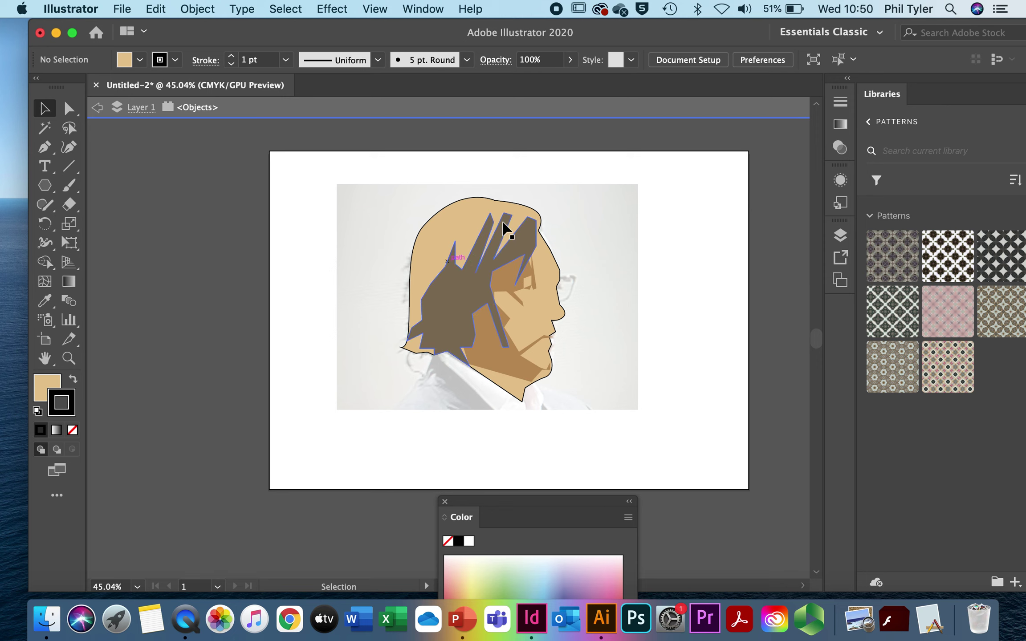
left_click(545, 292)
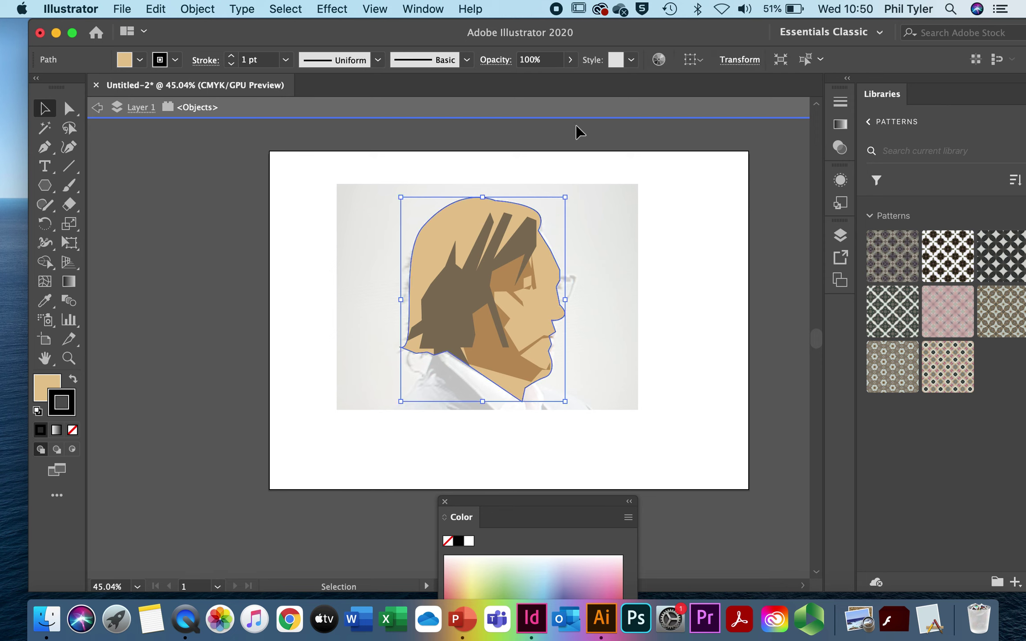
left_click(568, 60)
left_click(567, 79)
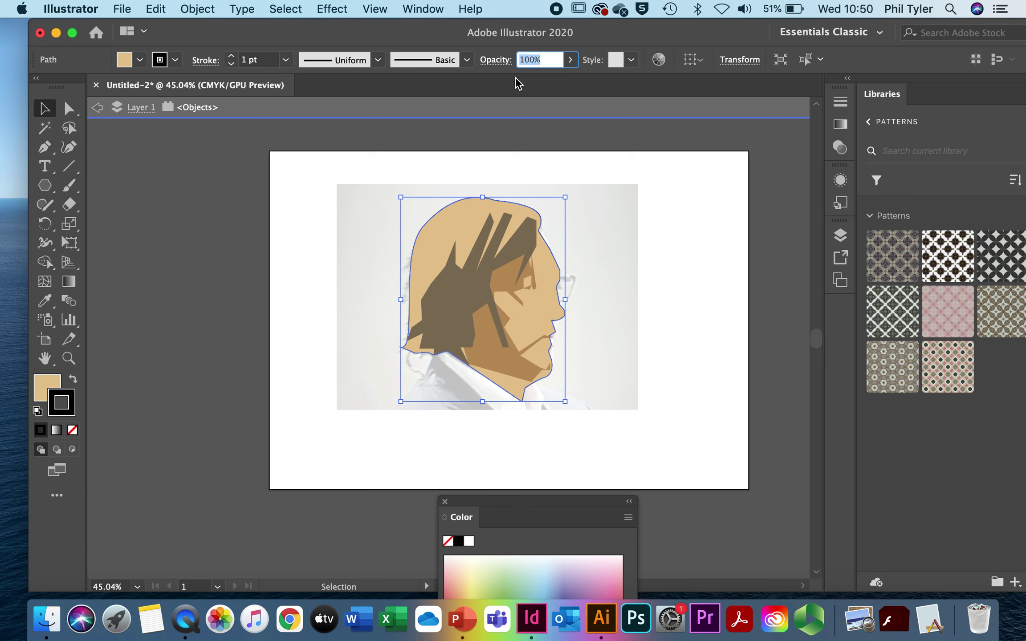
left_click(571, 60)
left_click_drag(567, 81, 517, 86)
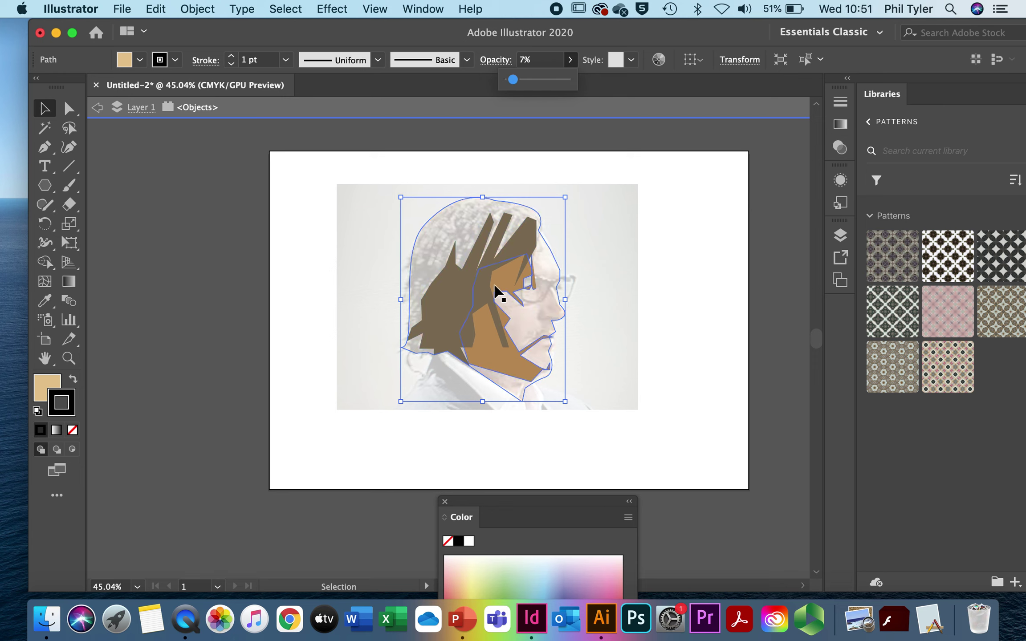
- Lower the dark brown hair shape's opacity to 36% and leave everything deselected
left_click(492, 289)
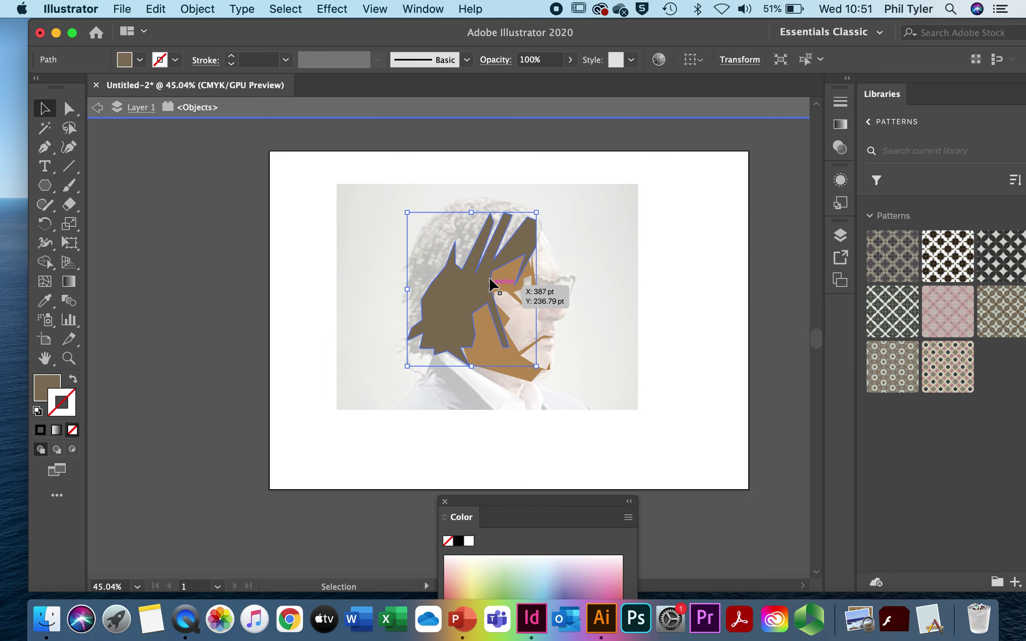
left_click(570, 60)
left_click_drag(570, 80, 531, 82)
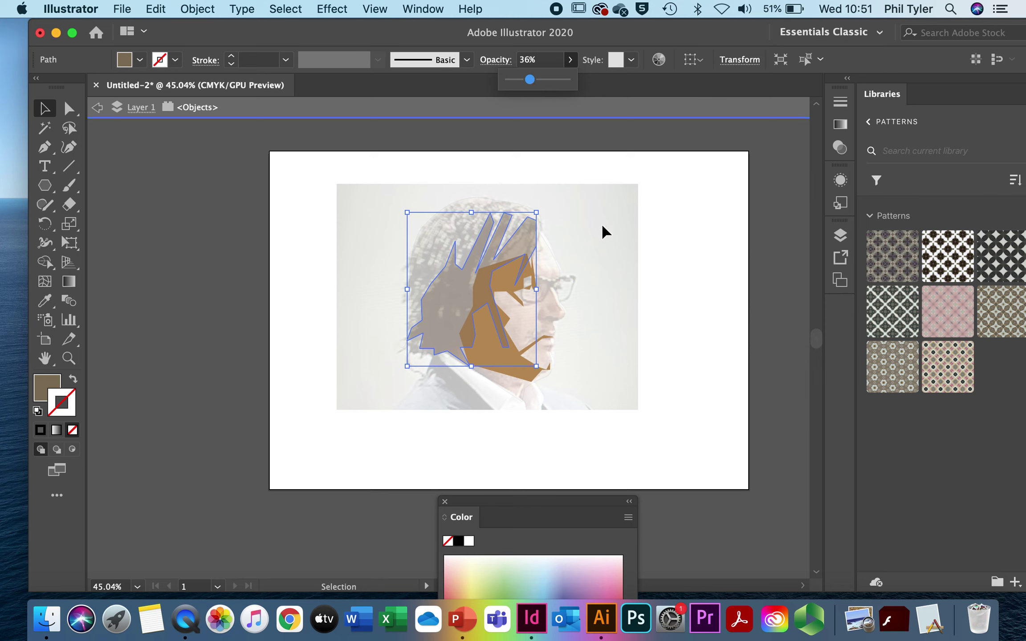
left_click(690, 281)
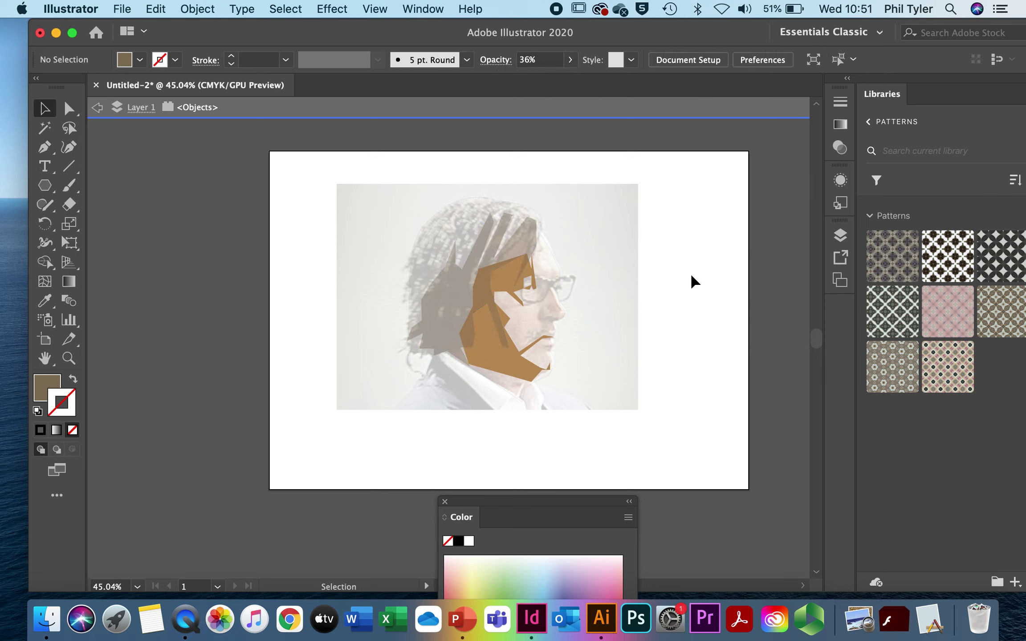
key("super+a")
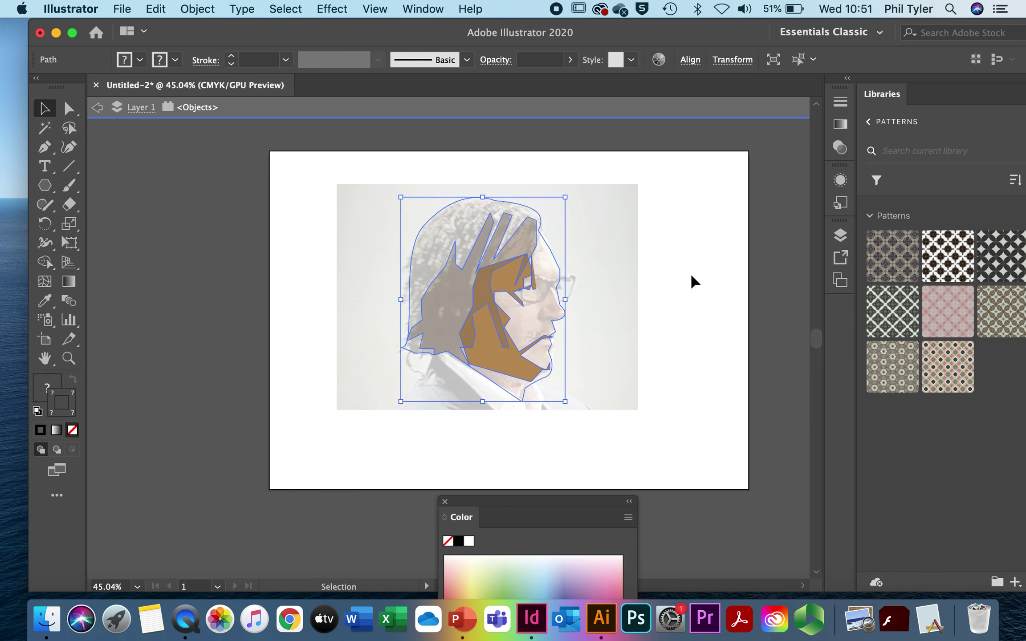
key("super+shift+a")
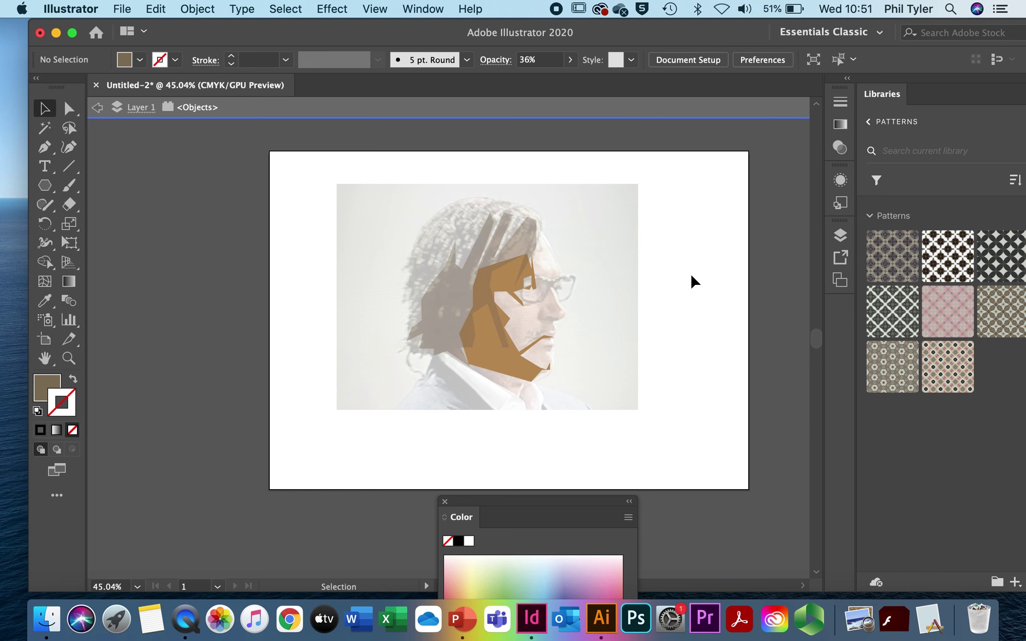
- Set the fill to None, ready for tracing new paths around the glasses
left_click(68, 358)
left_click(533, 294)
left_click(419, 347)
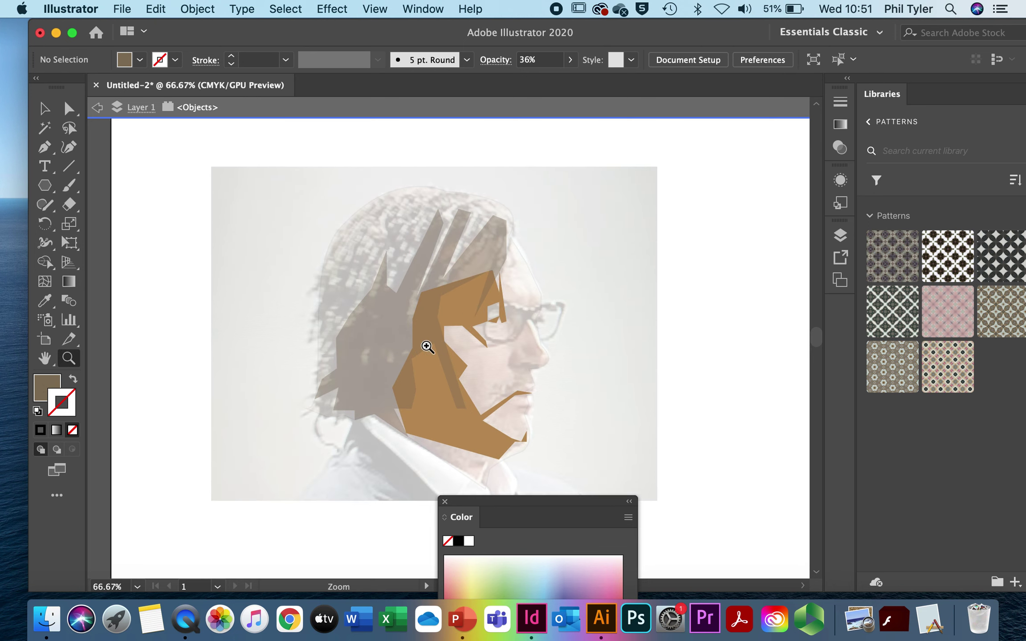
left_click(539, 346)
left_click(444, 347)
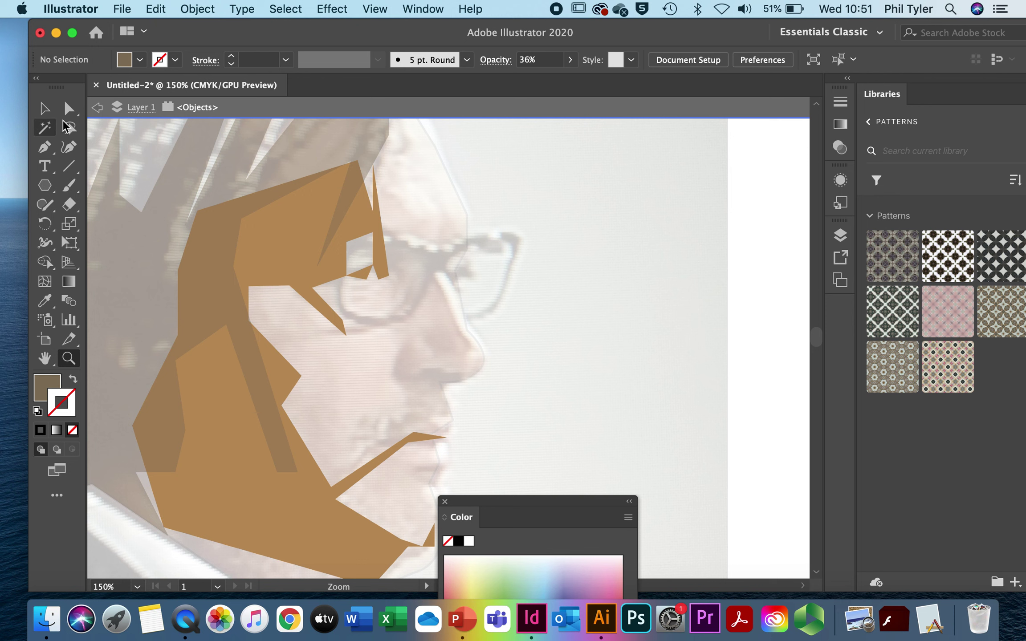
left_click(140, 61)
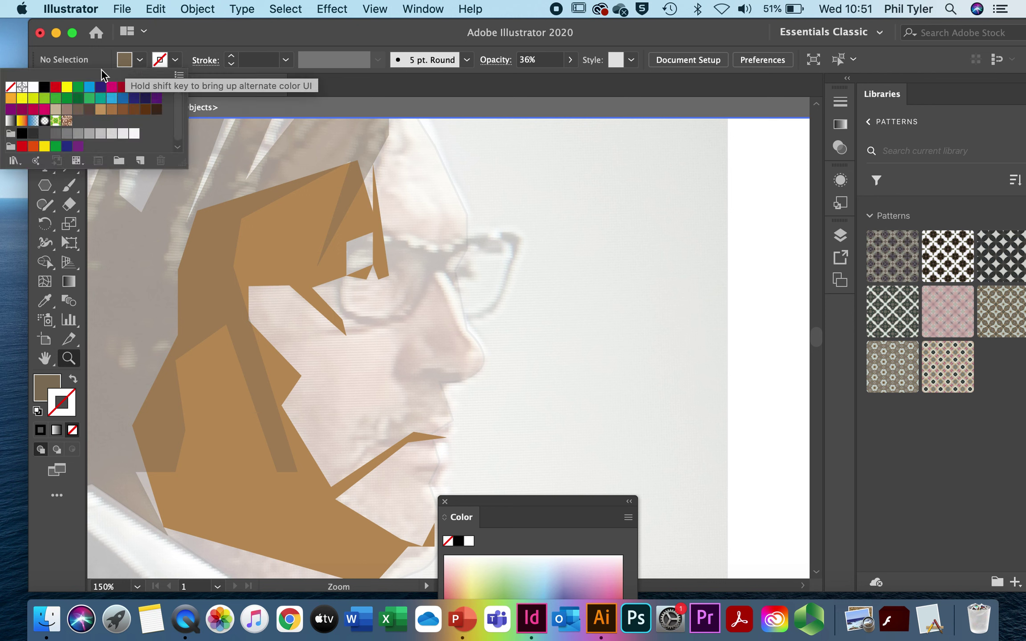
left_click(11, 87)
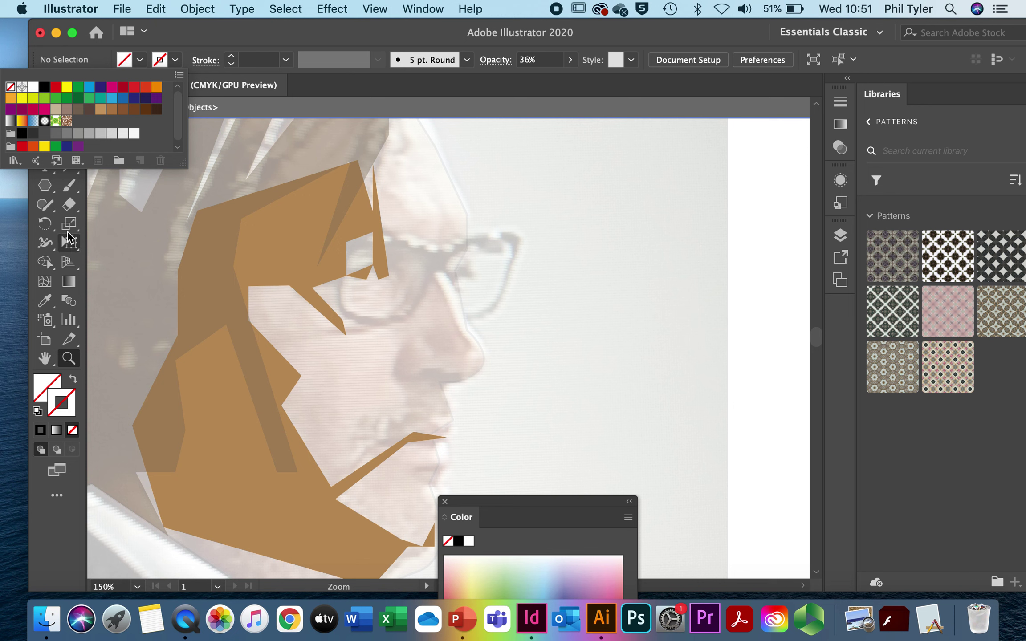
left_click(28, 225)
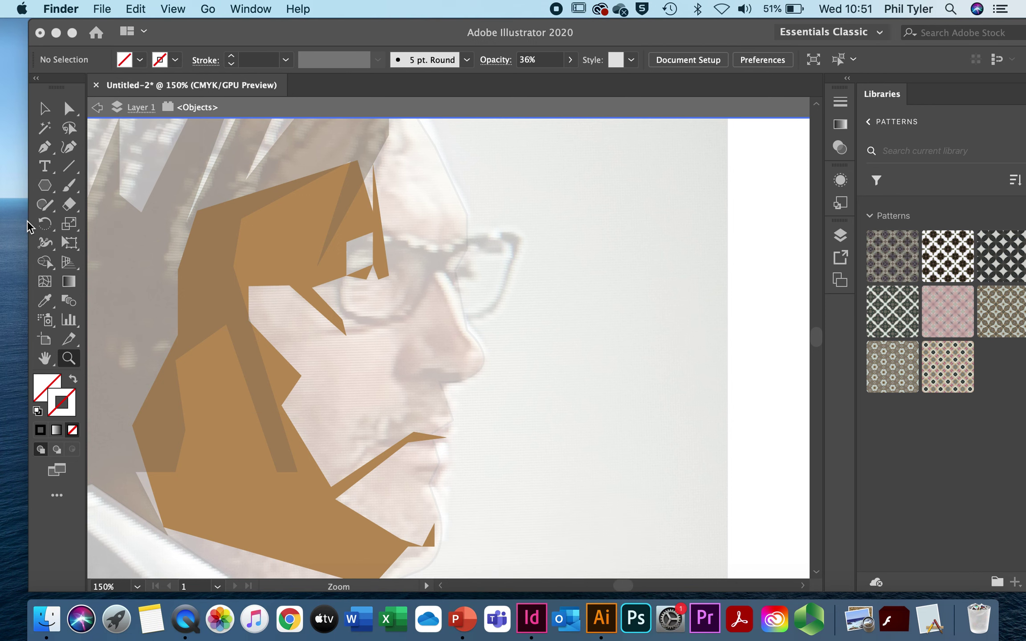
left_click(52, 170)
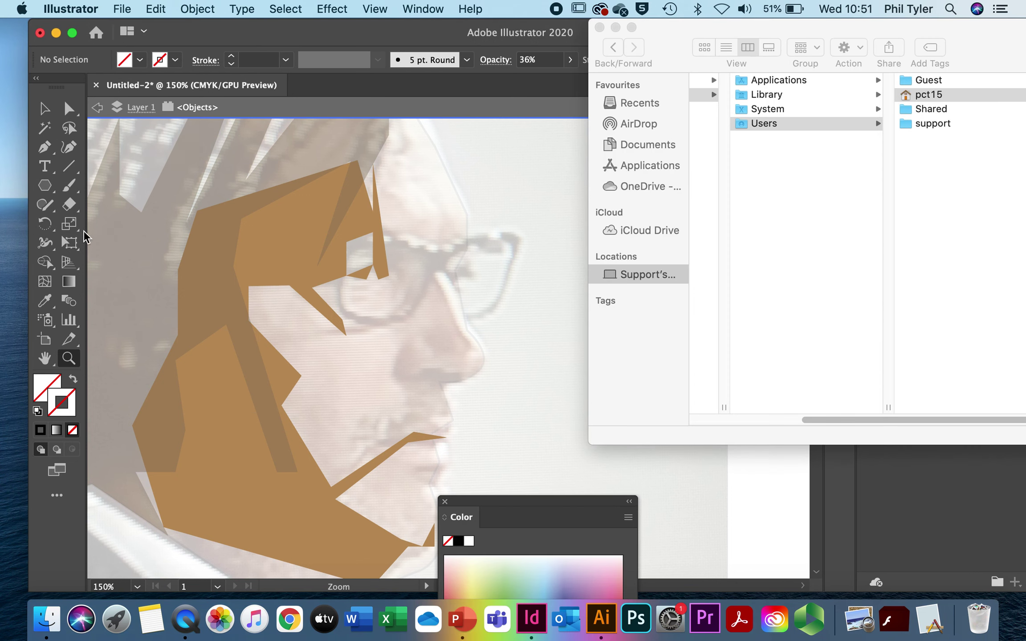
- Trace the near lens of the glasses as a closed curved path with the Pen tool
left_click(40, 149)
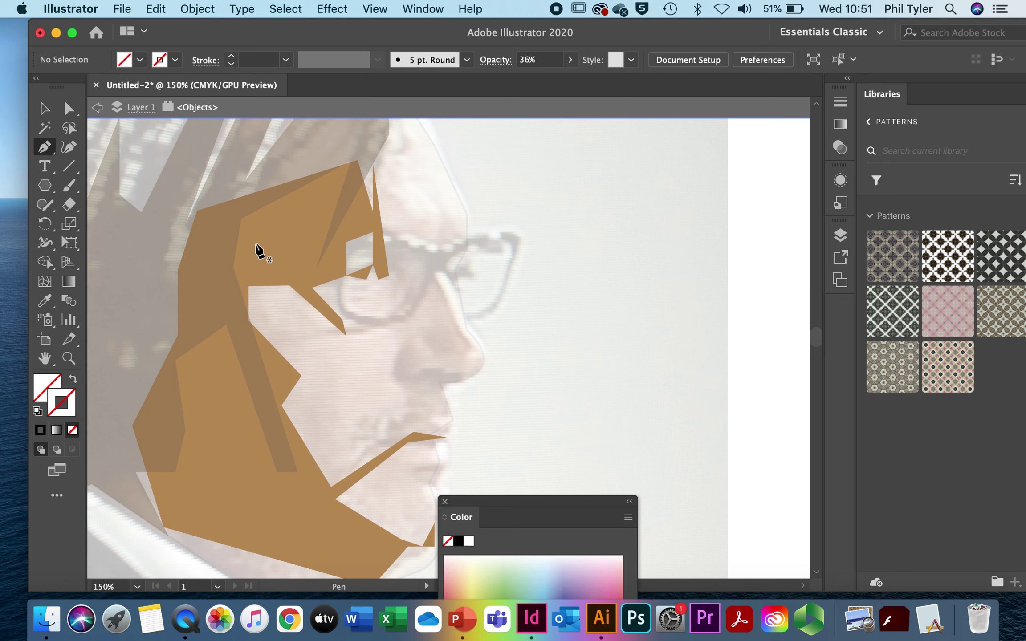
left_click(349, 241)
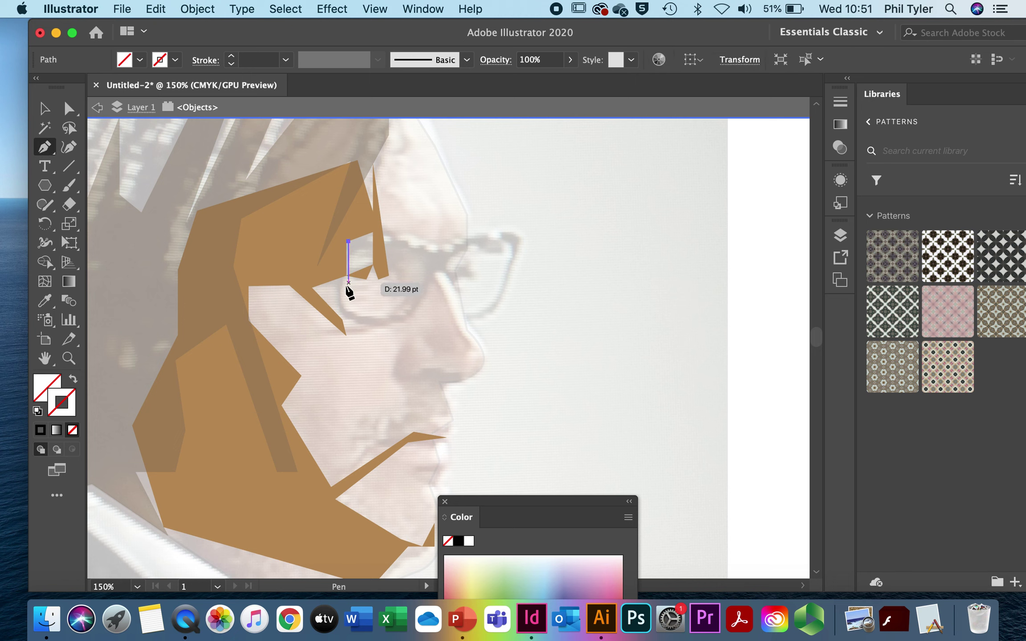
left_click(341, 304)
left_click_drag(358, 313, 412, 302)
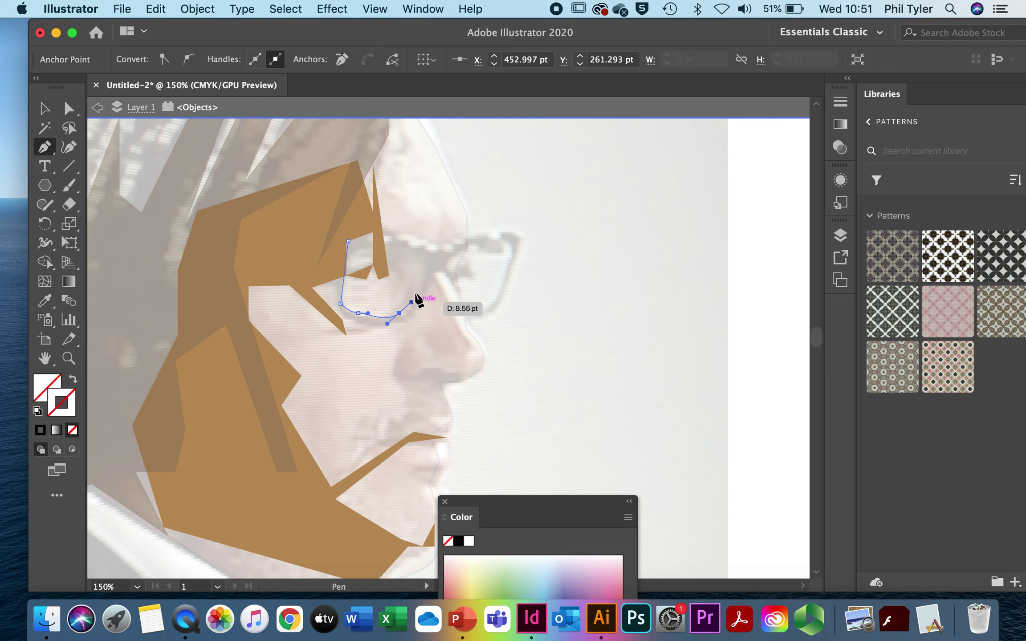
left_click(428, 263)
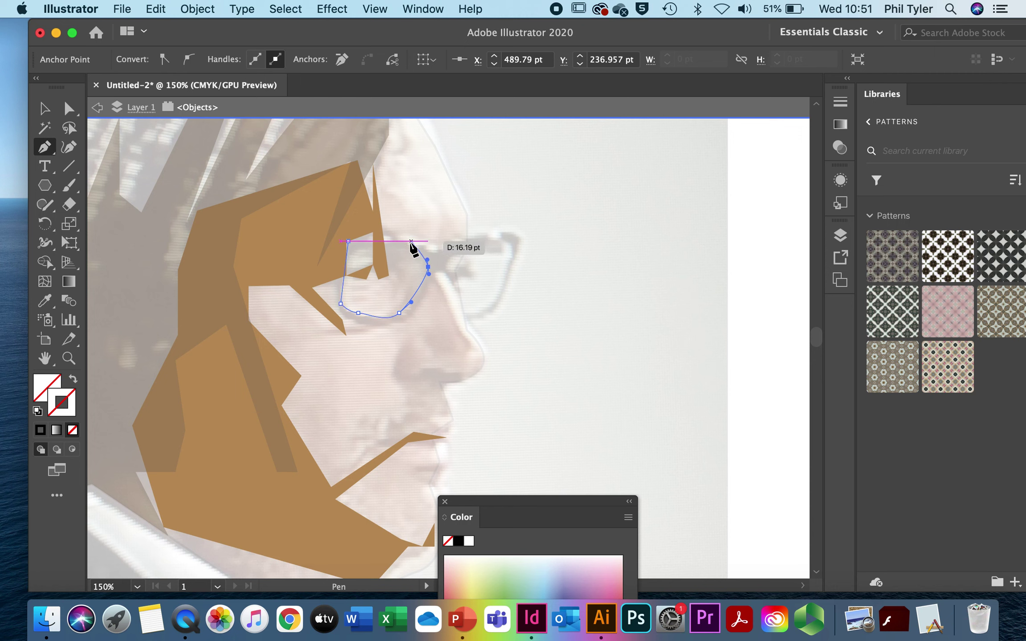
left_click_drag(407, 242, 396, 244)
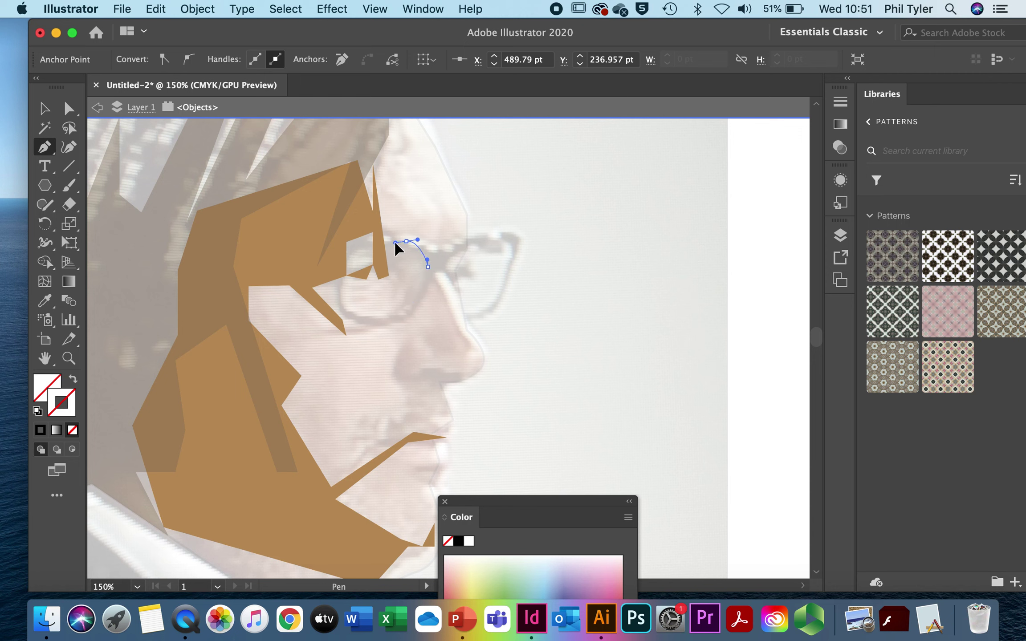
left_click(348, 243)
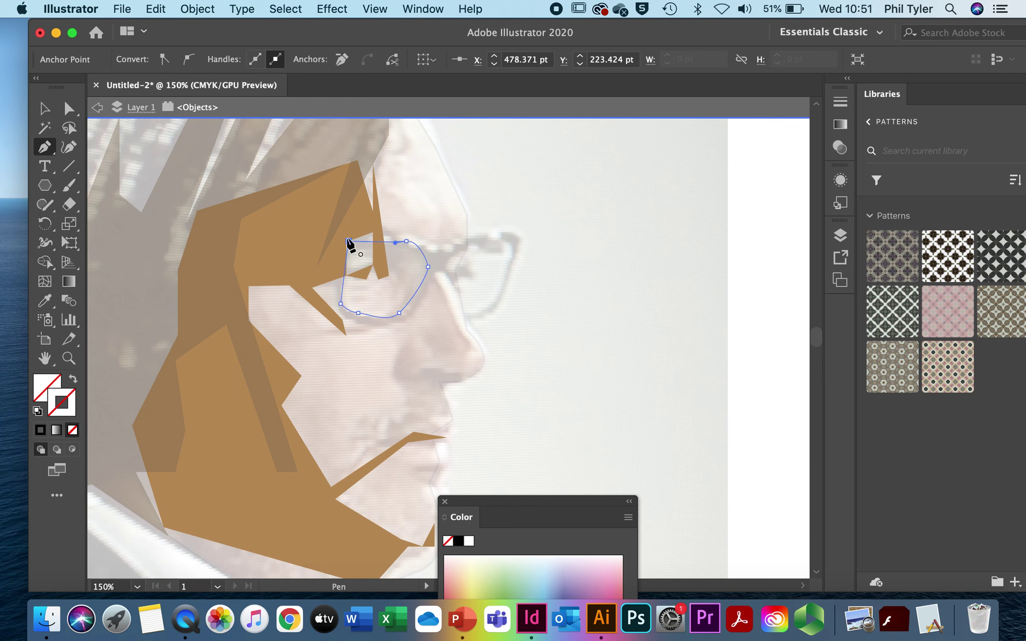
- Trace the thick upper bar of the glasses frame, across the nose bridge to the far corner, as a closed Pen path
left_click(359, 232)
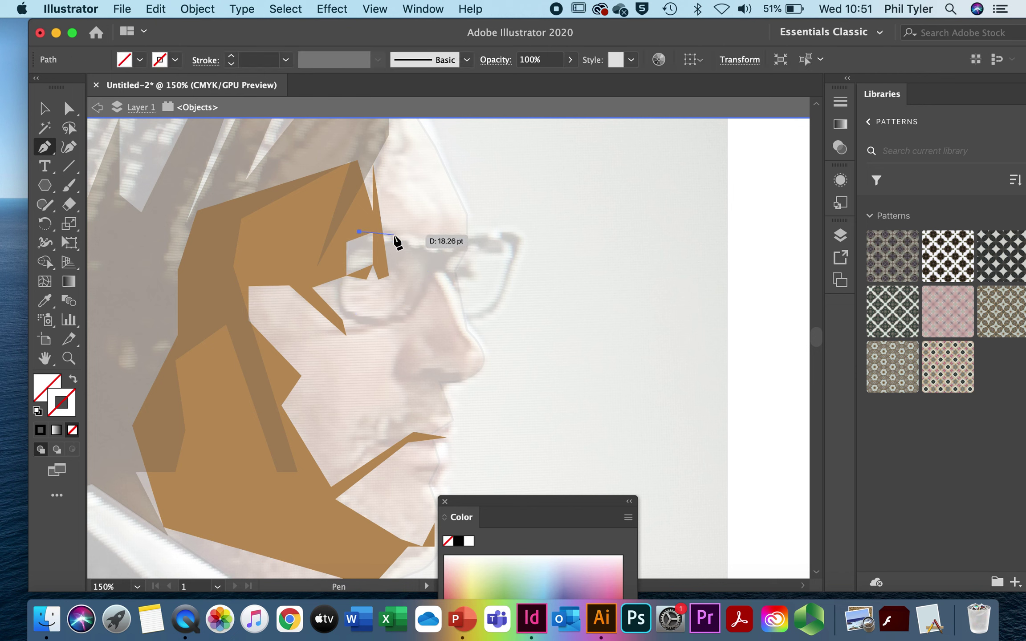
left_click(419, 240)
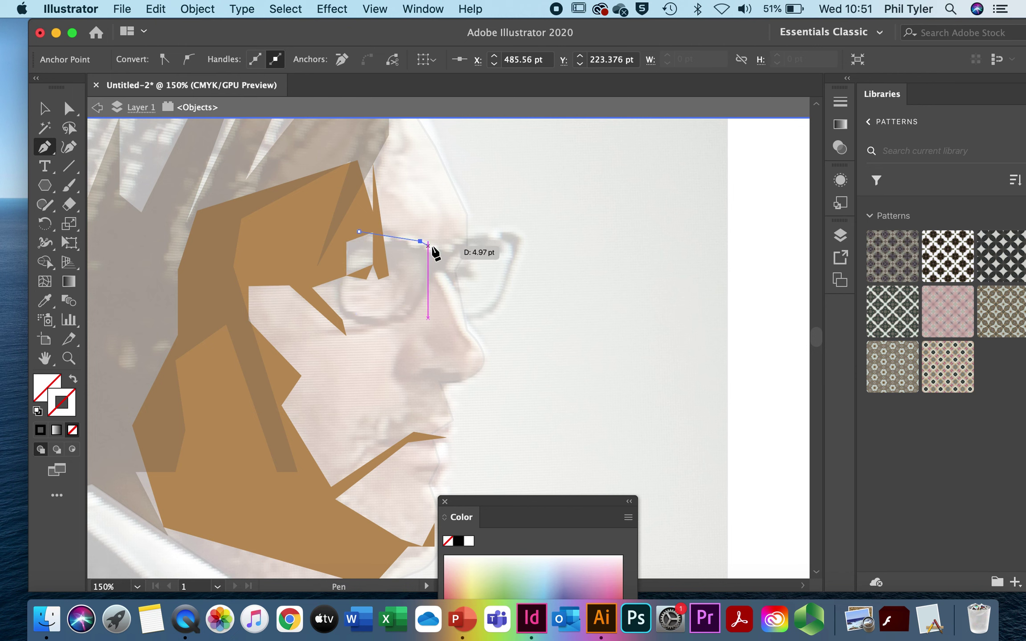
left_click(434, 249)
left_click(454, 249)
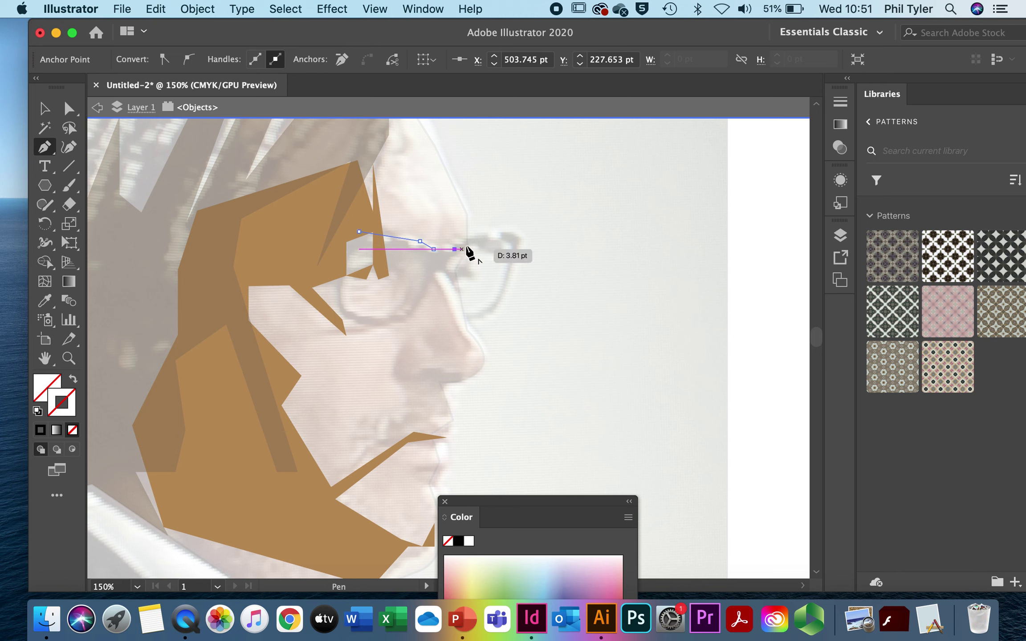
left_click(474, 232)
left_click(518, 231)
left_click(518, 249)
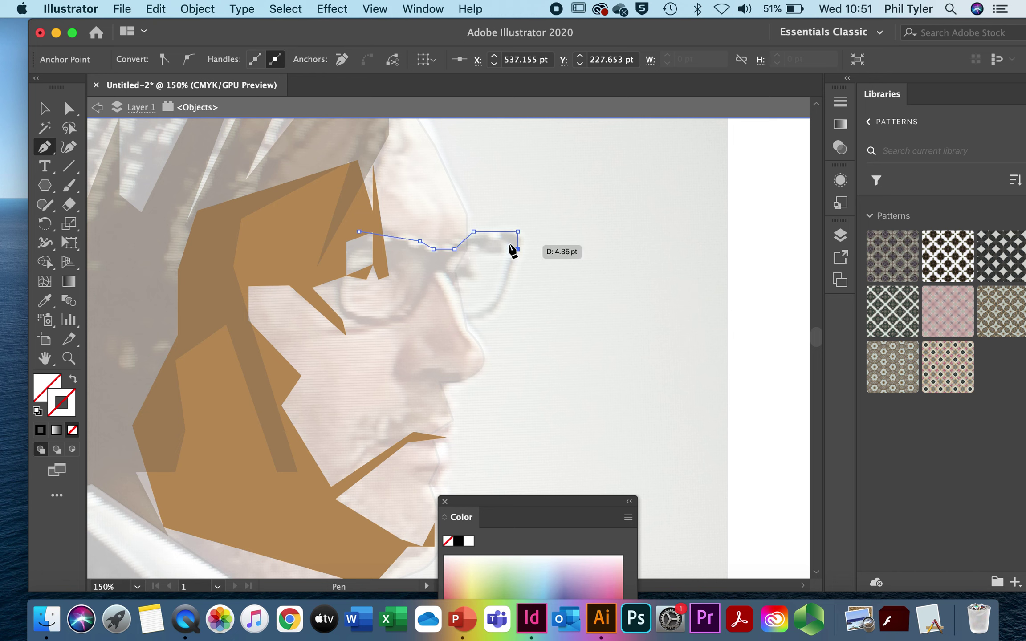
left_click(506, 249)
left_click(489, 249)
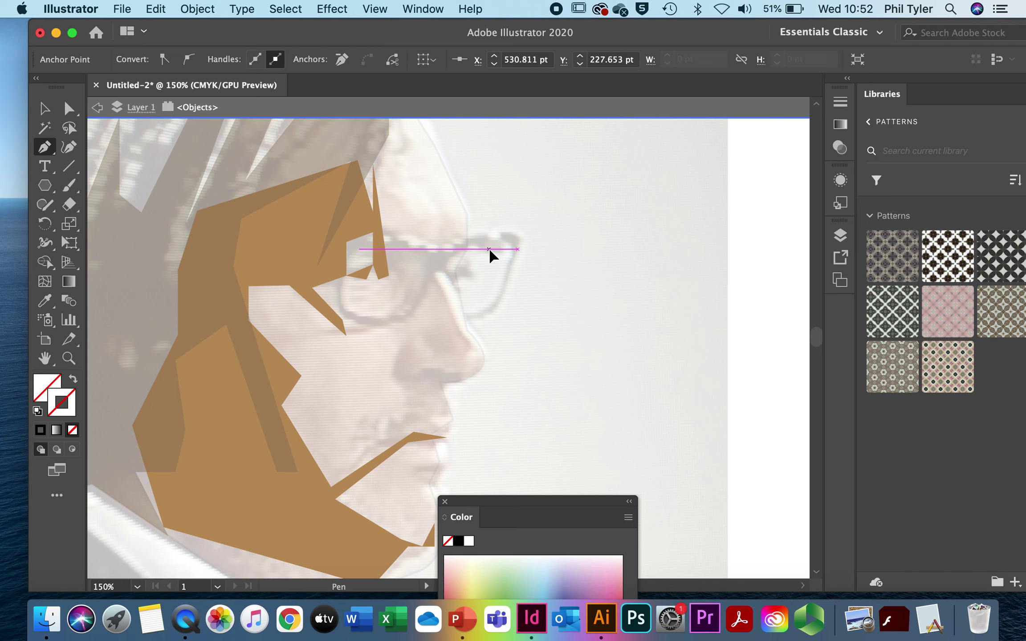
left_click(465, 240)
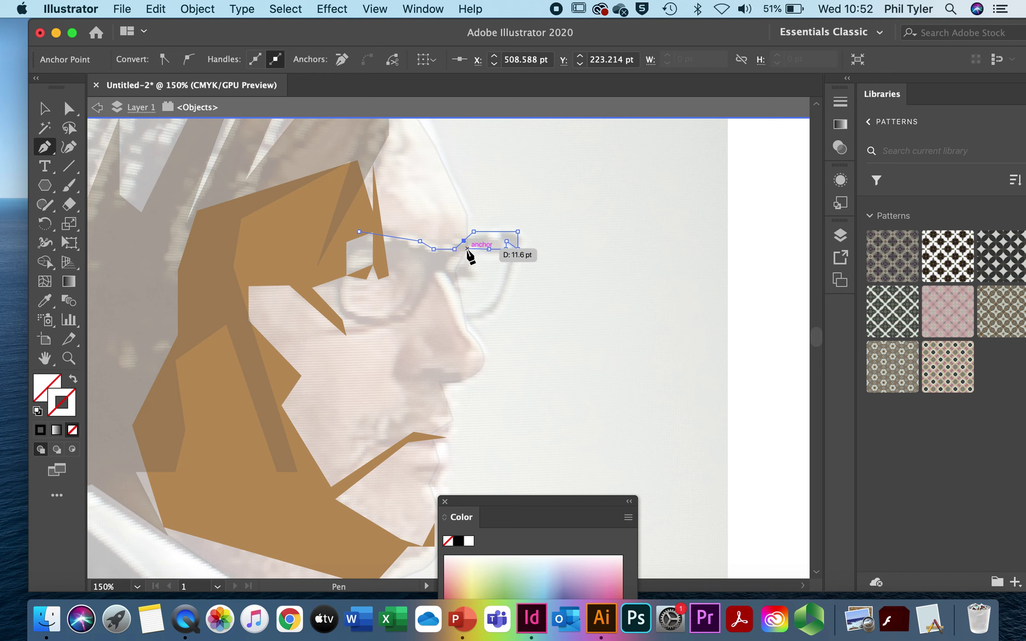
left_click(451, 270)
left_click(438, 270)
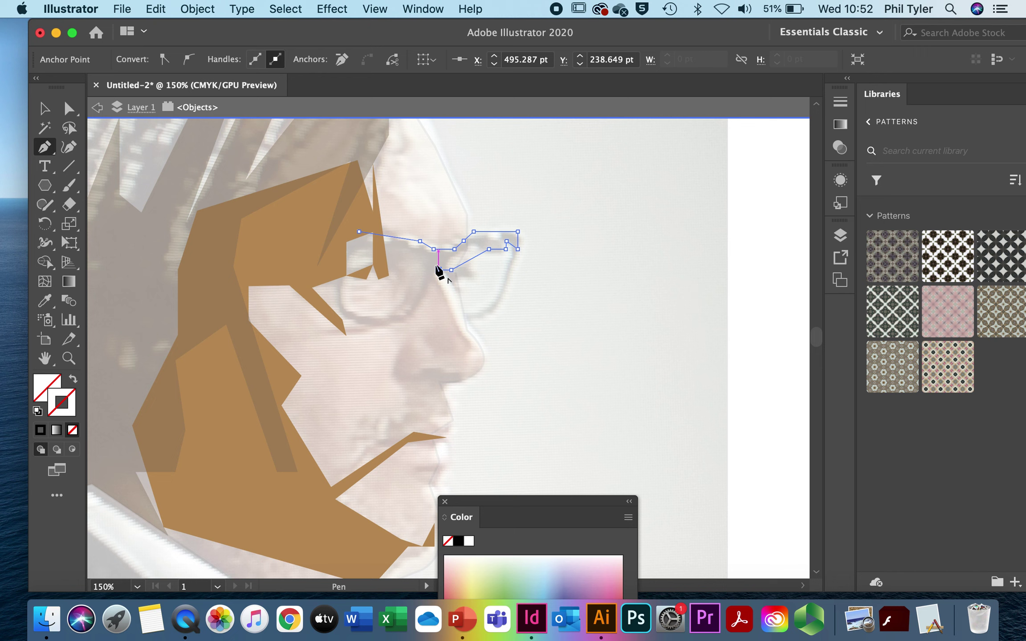
left_click(427, 266)
left_click(406, 240)
left_click(407, 240)
left_click(359, 232)
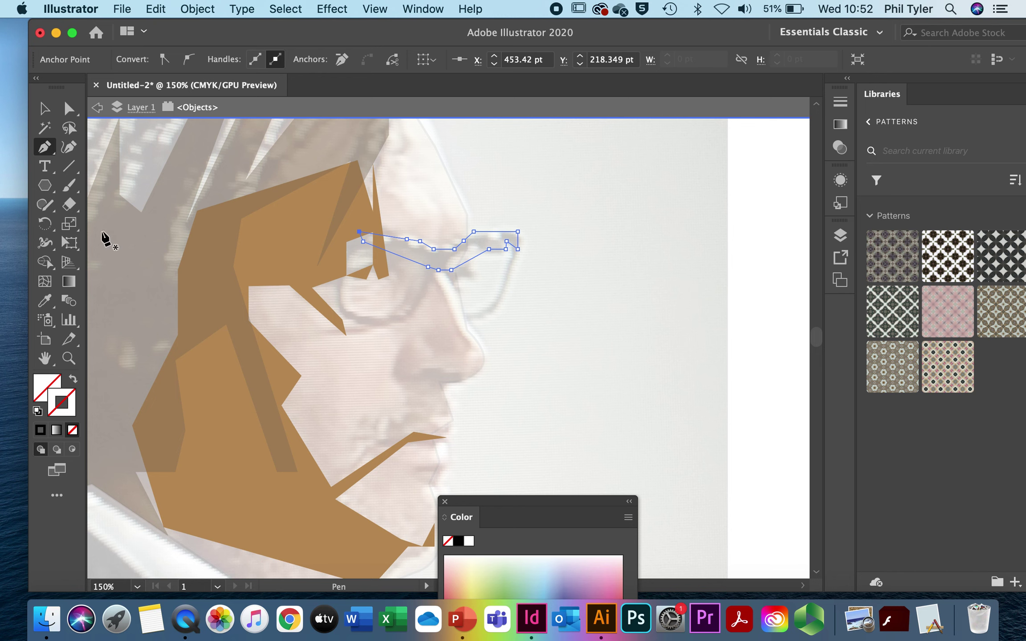
- Fill the glasses frame bar with near-black colour 282523
double_click(47, 393)
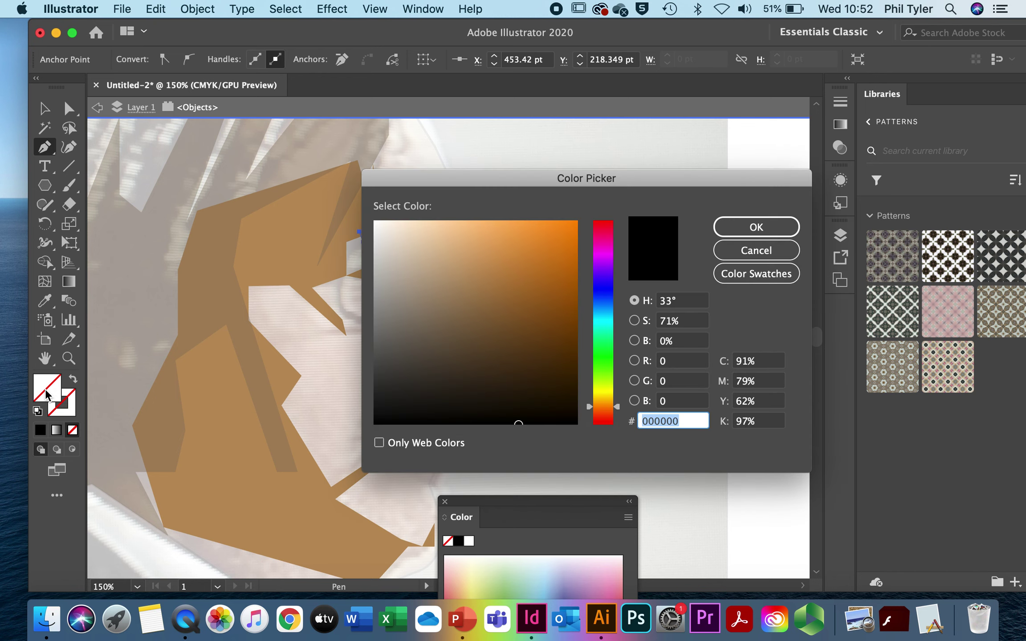
left_click(402, 392)
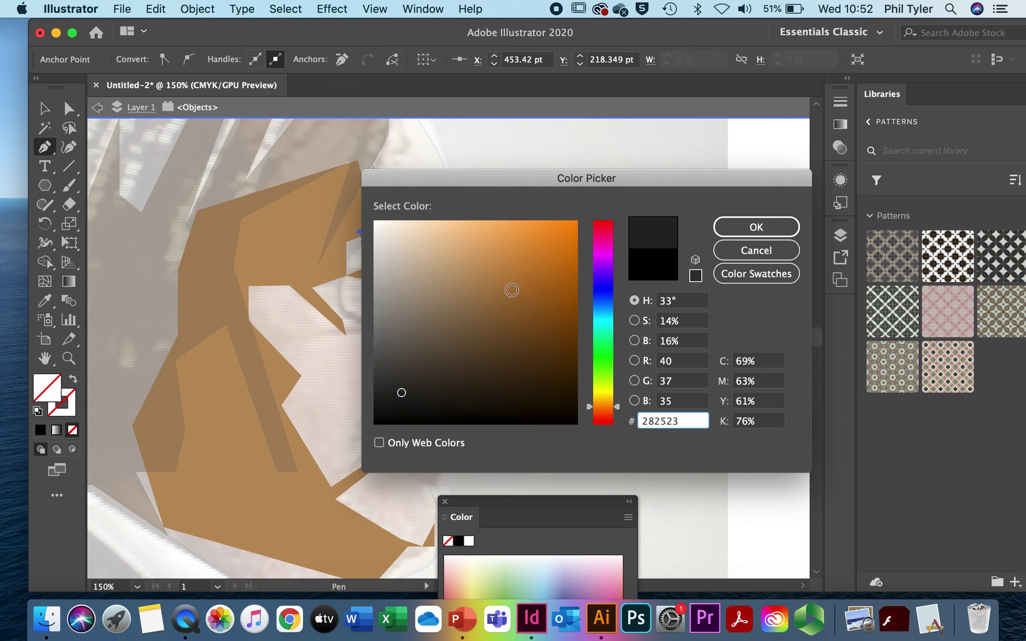
left_click(753, 227)
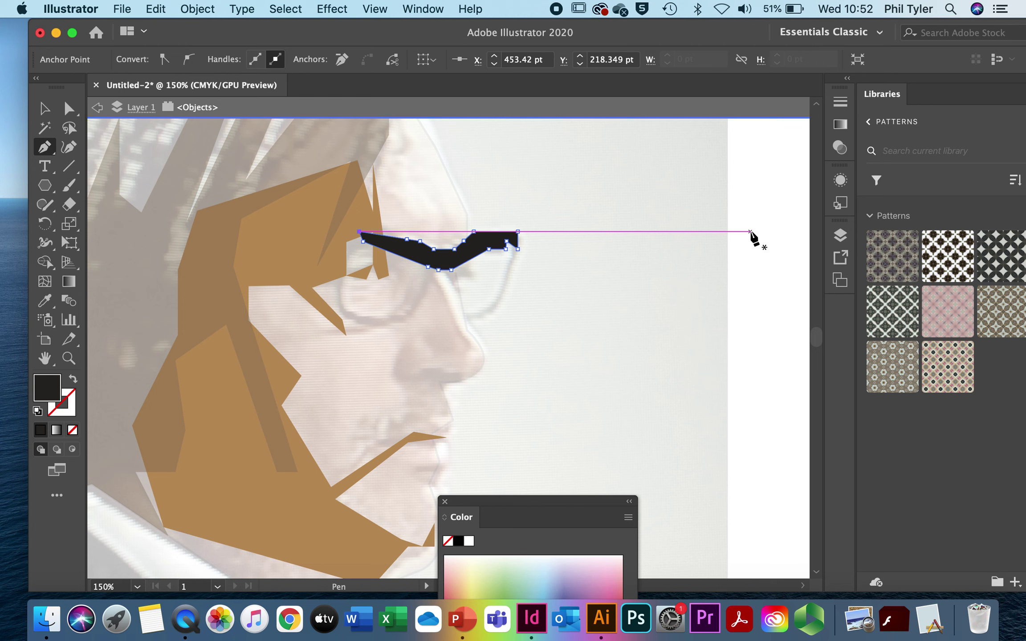
- Undo the frame bar's dark fill and its traced path
key("/")
key("super+z")
key("super+z")
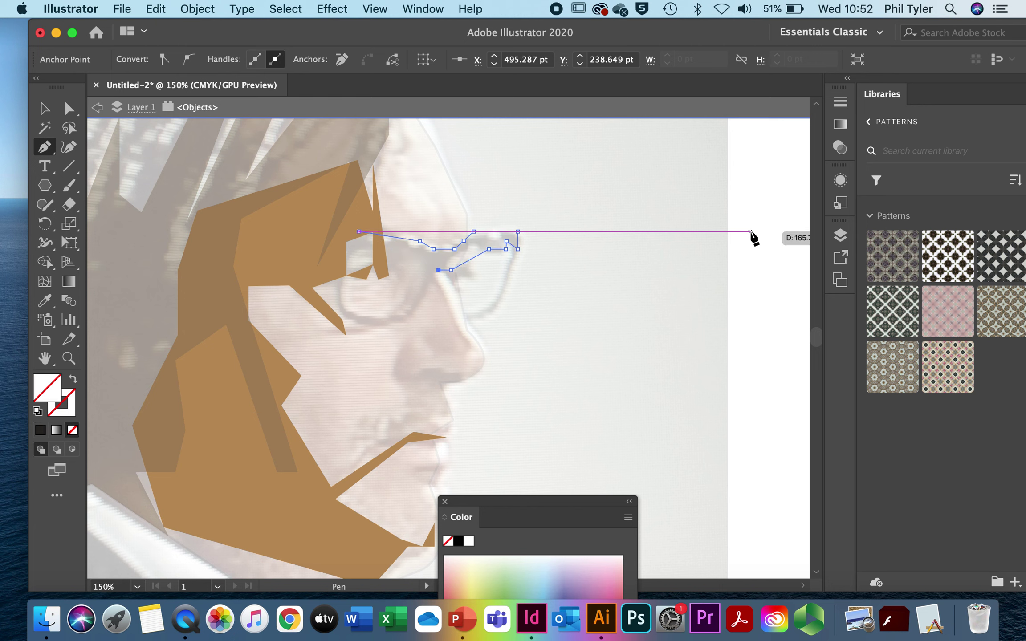
key("super+z")
key("super+z")
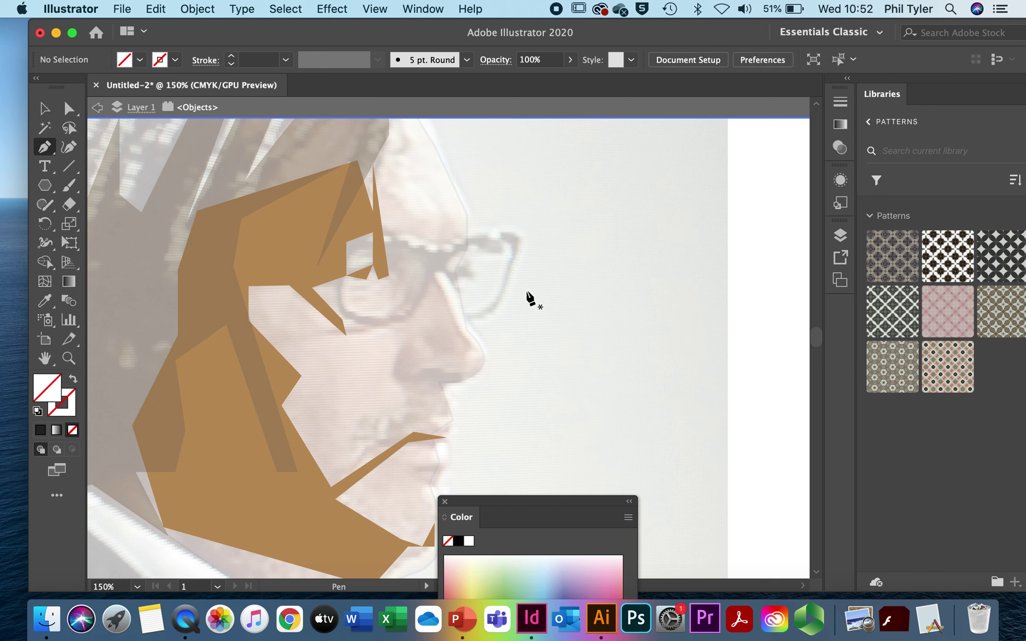
- Try a dark freehand Paintbrush stroke along the near lens's upper rim using the 5 pt. Round brush
left_click(67, 188)
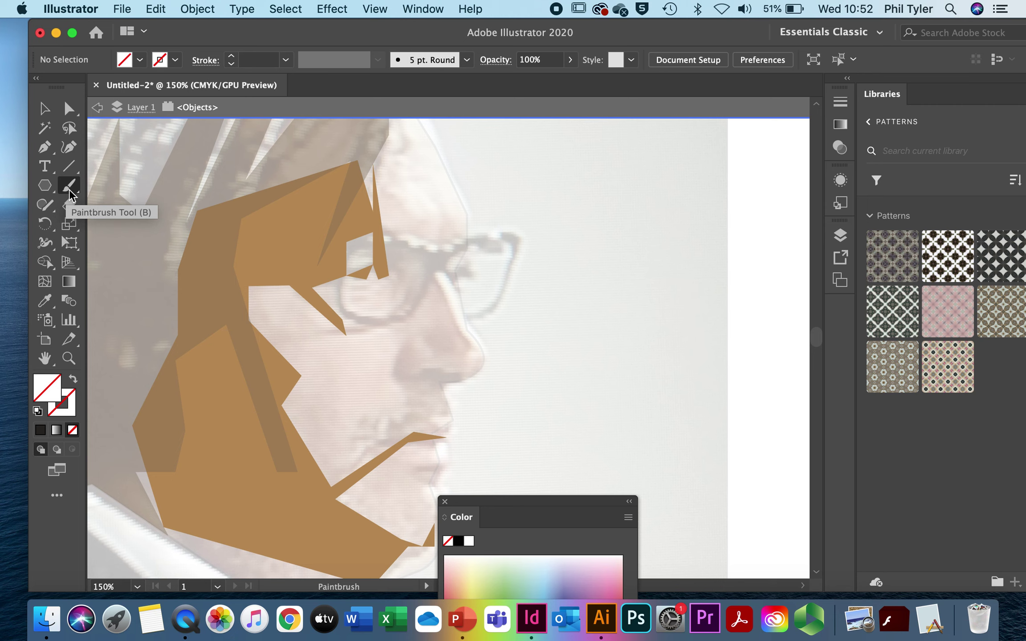
mouse_move(347, 251)
left_mouse_down()
mouse_move(388, 243)
mouse_move(439, 256)
left_mouse_up()
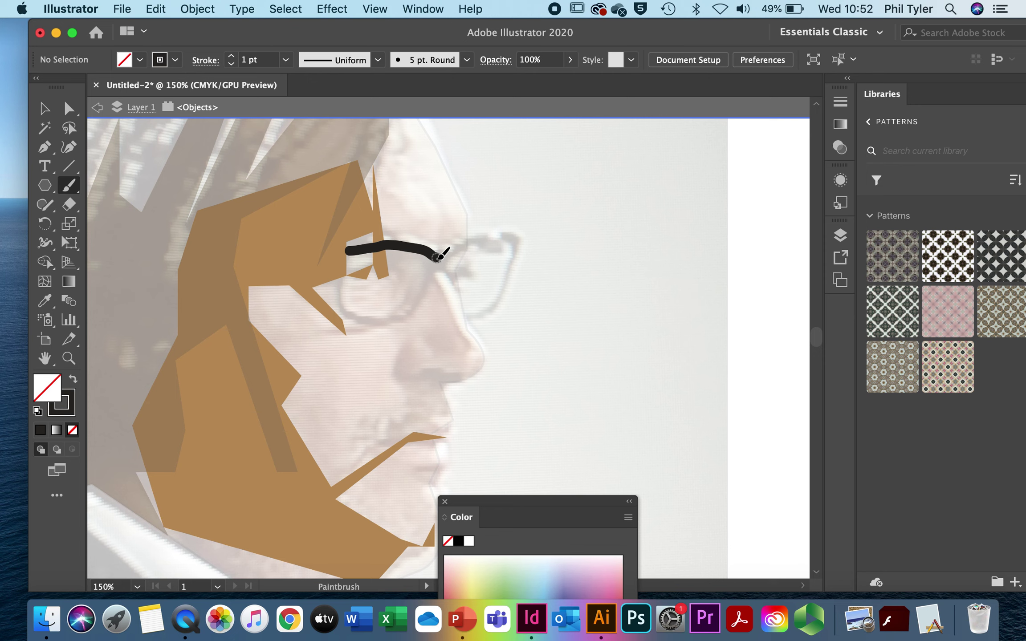
- Set the Paintbrush tool's fidelity smoother, about midway between Accurate and Smooth
double_click(69, 185)
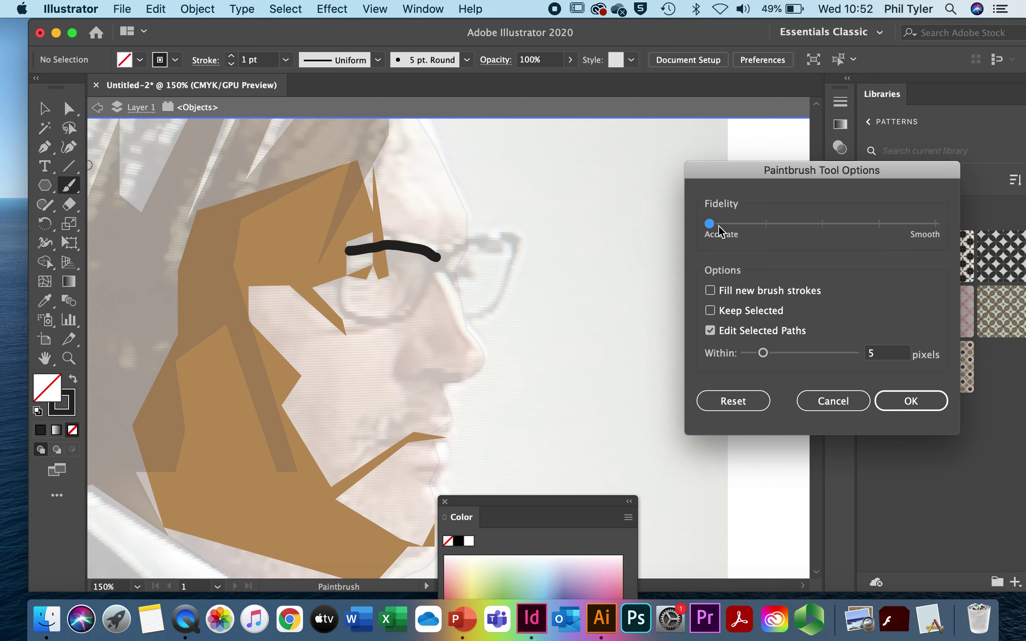
left_click_drag(714, 228, 836, 225)
left_click(909, 401)
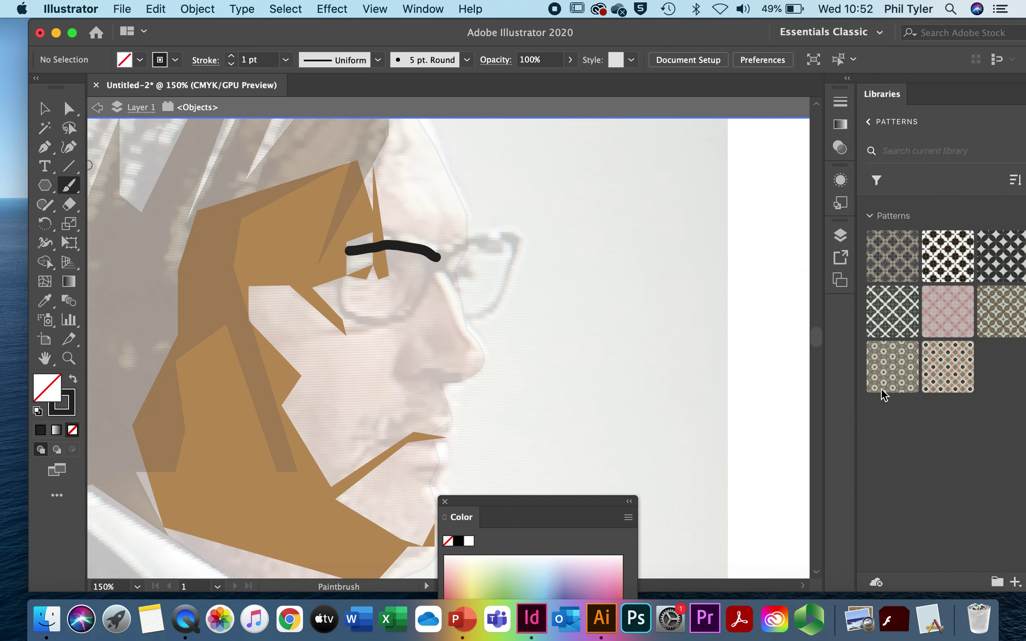
- Delete the trial brush stroke on the near lens's upper rim
left_click(44, 108)
left_click(379, 245)
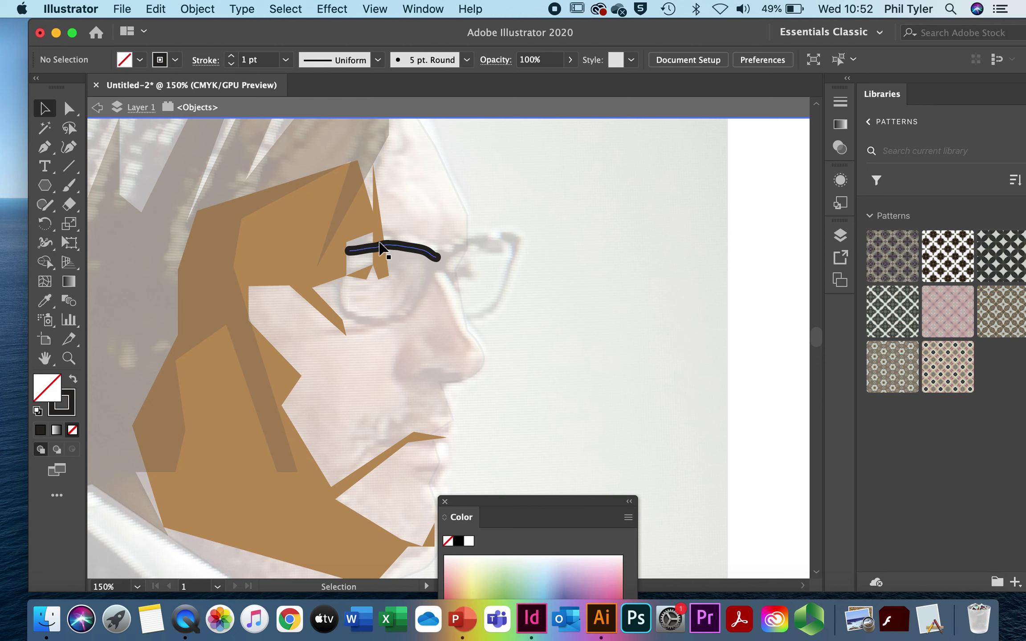
key("Delete")
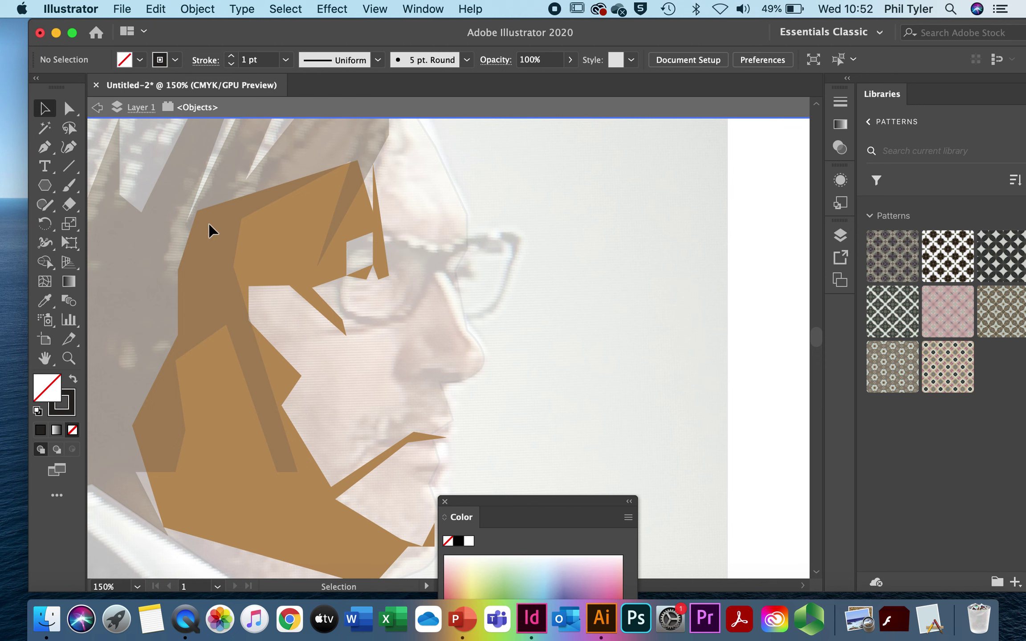
- Paint the glasses frame freehand with the 5 pt. Round brush, tracing the near lens, the nose bridge and the far lens
left_click(69, 185)
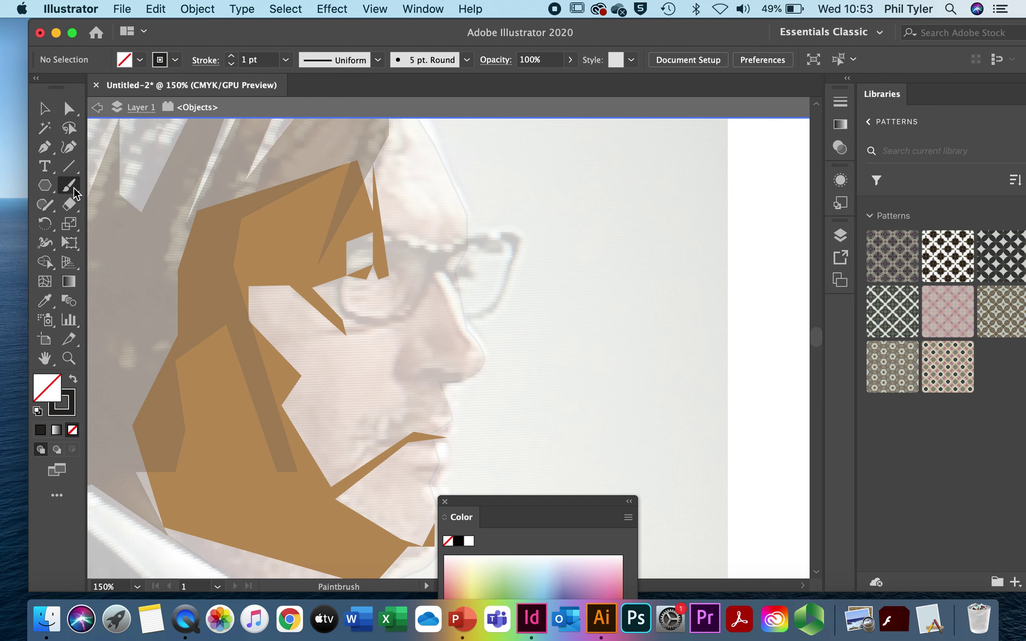
mouse_move(341, 250)
left_mouse_down()
mouse_move(429, 239)
mouse_move(433, 254)
left_mouse_up()
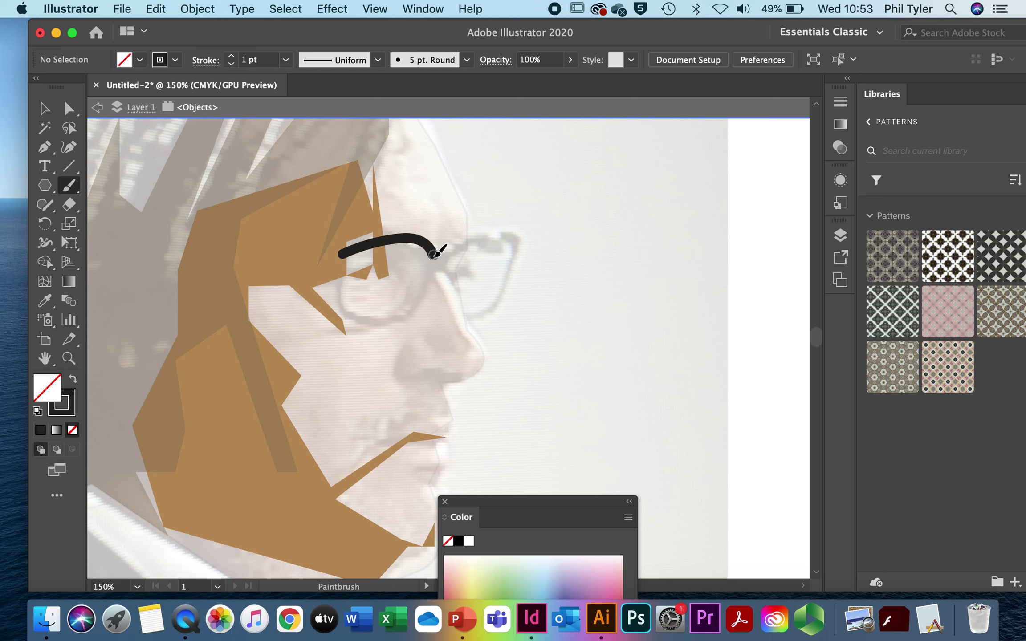
left_click_drag(433, 254, 411, 311)
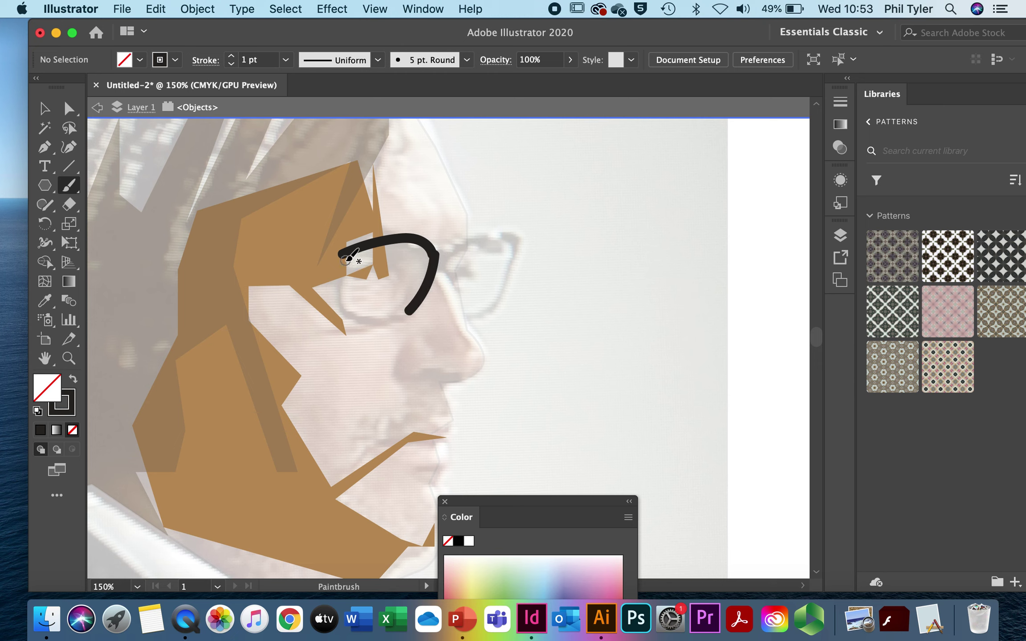
mouse_move(345, 260)
left_mouse_down()
mouse_move(344, 311)
mouse_move(357, 319)
mouse_move(410, 310)
left_mouse_up()
mouse_move(452, 257)
left_mouse_down()
mouse_move(496, 235)
mouse_move(514, 239)
mouse_move(447, 266)
mouse_move(455, 274)
left_mouse_up()
mouse_move(519, 238)
left_mouse_down()
mouse_move(511, 289)
mouse_move(468, 317)
left_mouse_up()
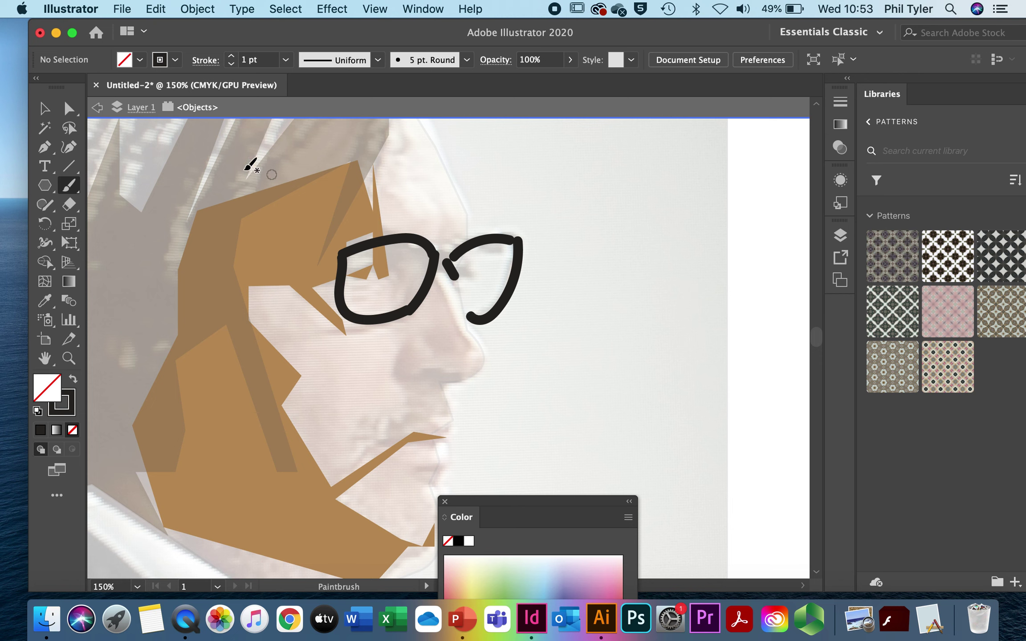
left_click(44, 108)
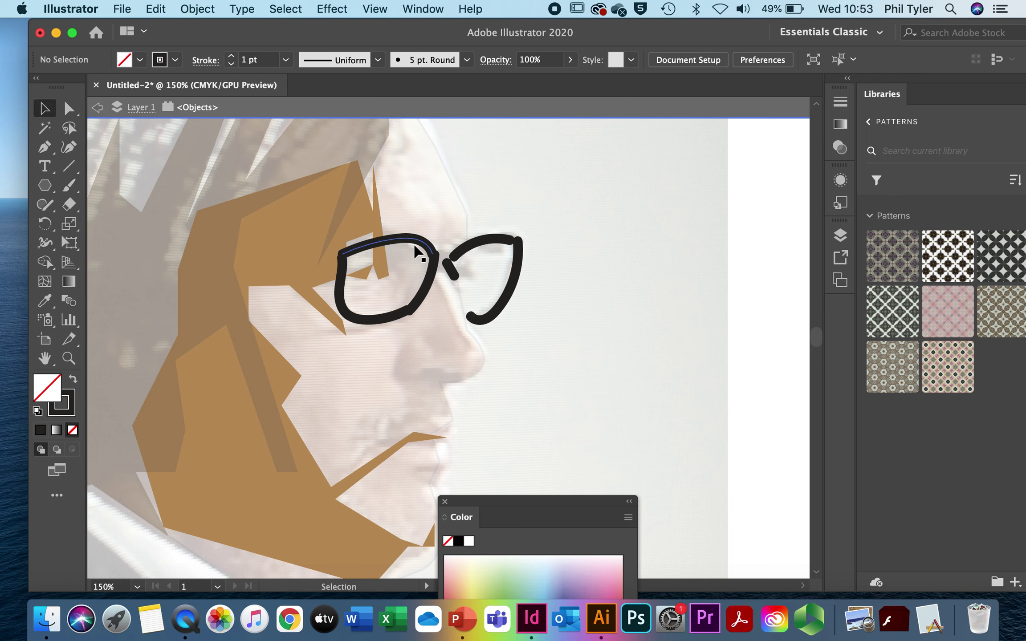
left_click(473, 242)
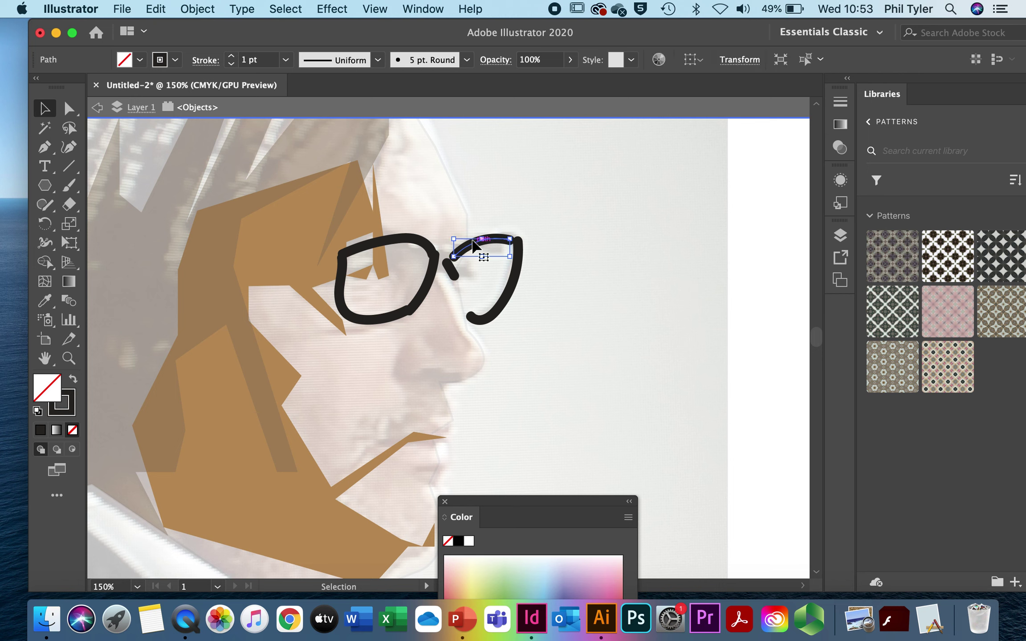
left_click(520, 278)
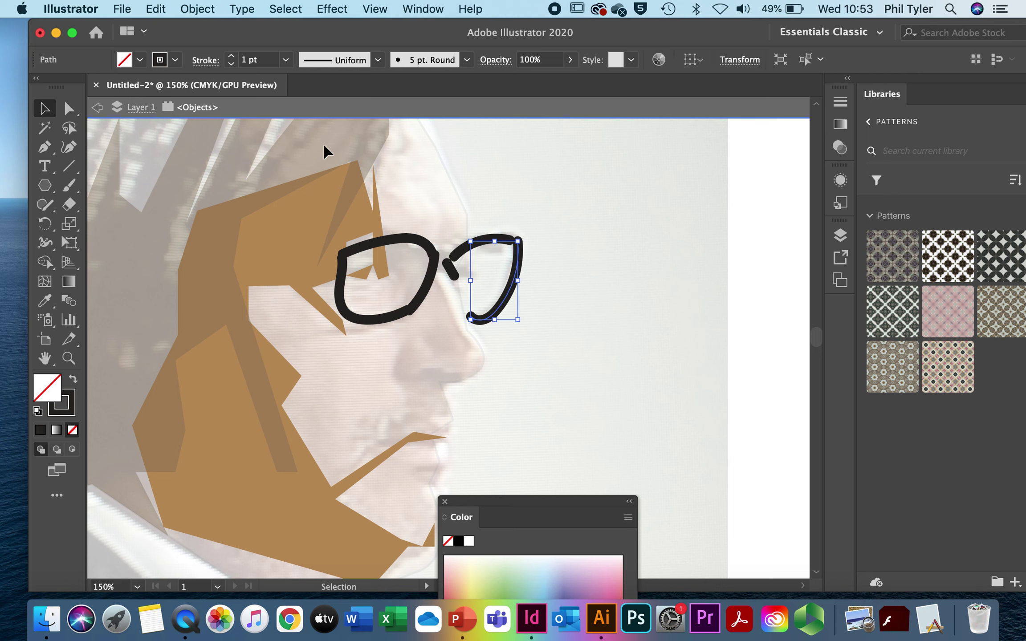
left_click(288, 58)
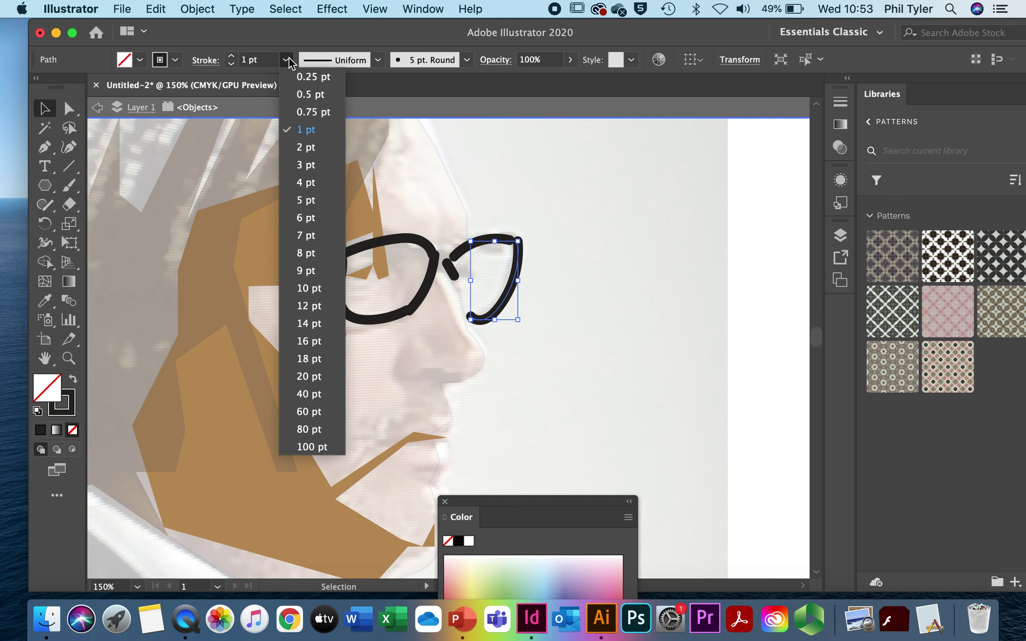
left_click(298, 110)
- Try the rough charcoal-style brush on the near lens's upper rim and in a short test stroke beside the nose
left_click(425, 242)
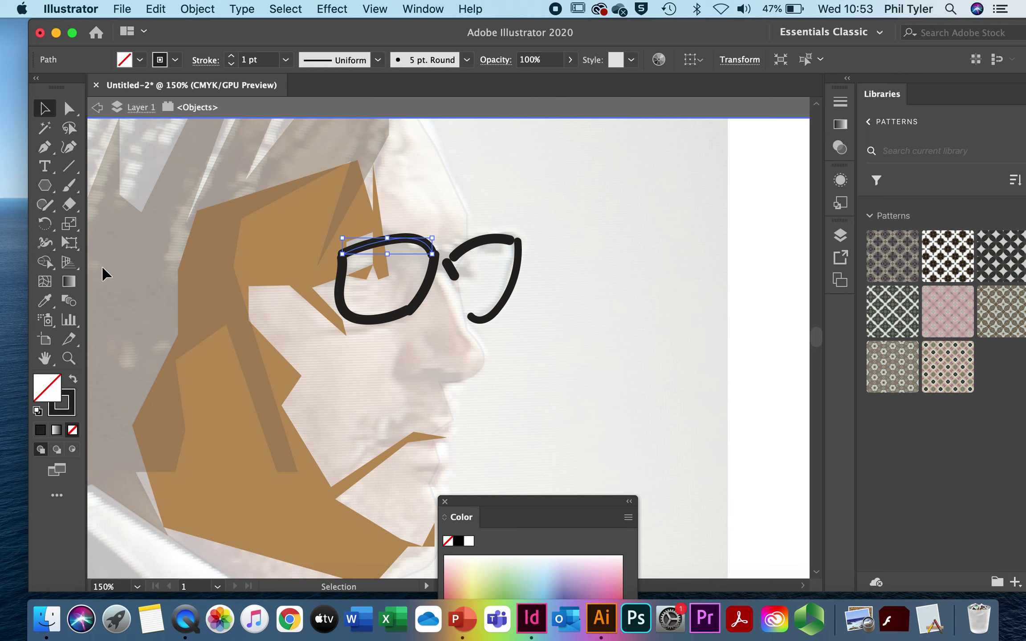
left_click(69, 188)
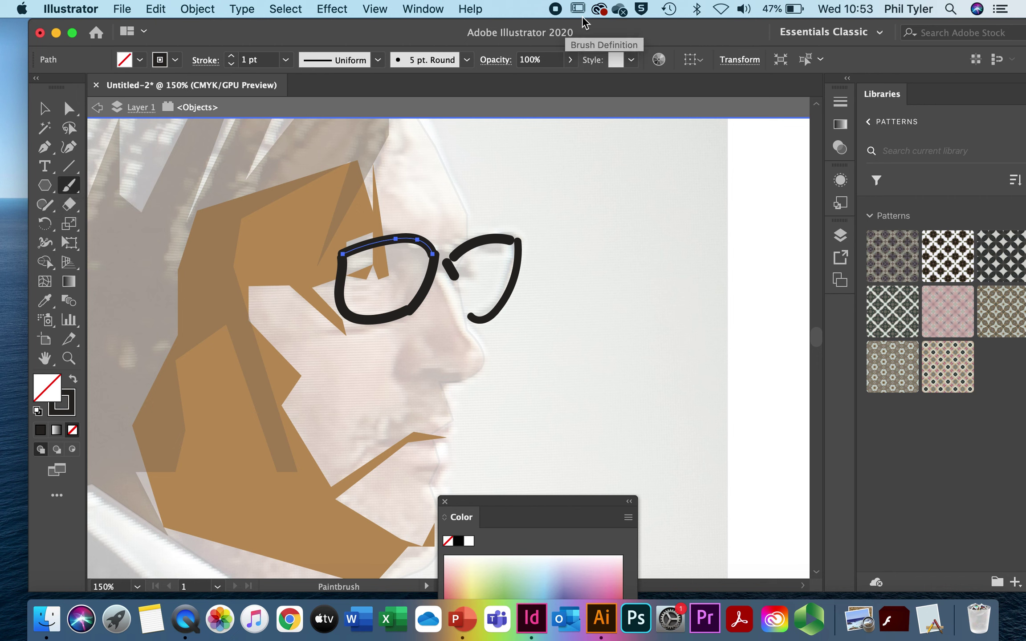
left_click(467, 59)
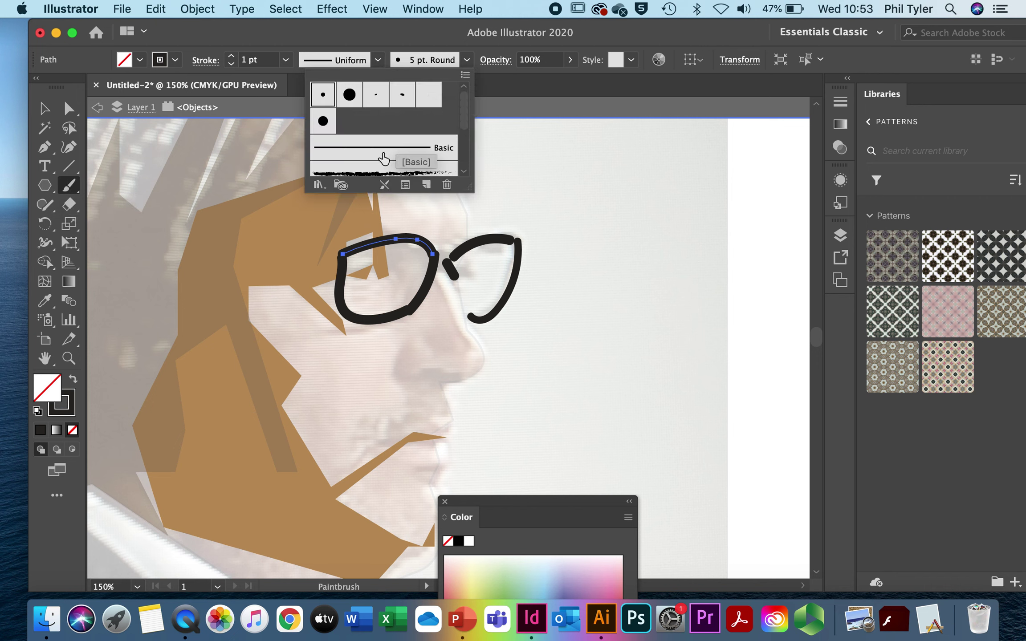
scroll(384, 157, "down", 2)
left_click(383, 126)
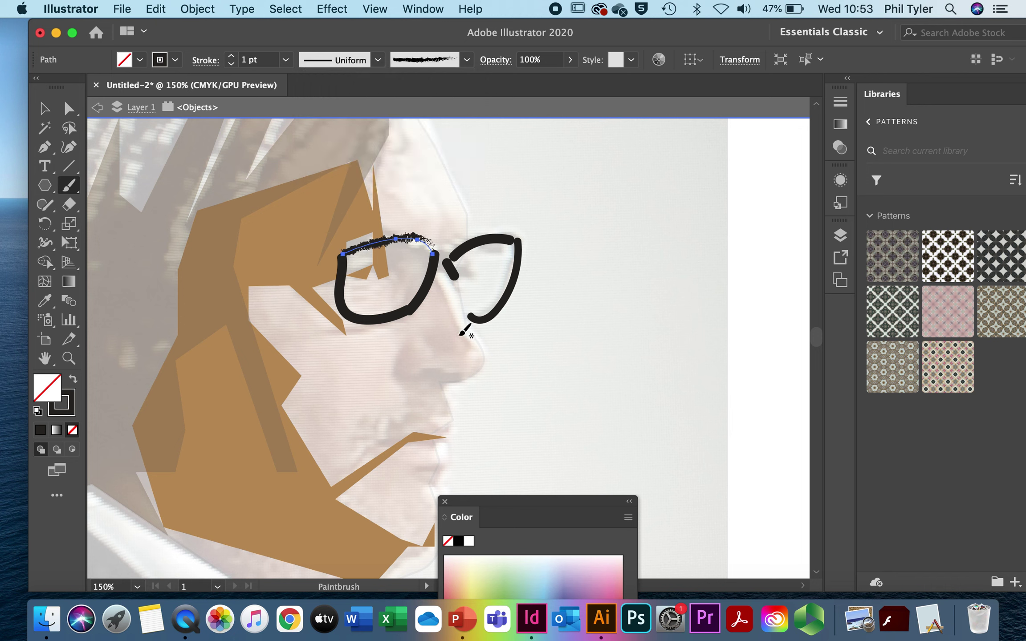
left_click_drag(402, 344, 405, 381)
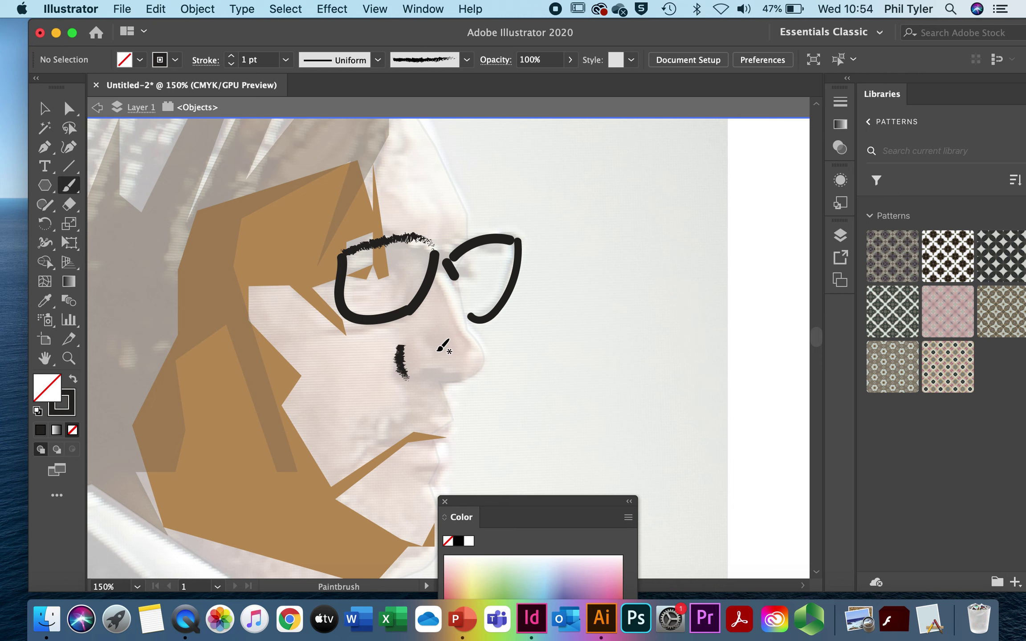
key("super+z")
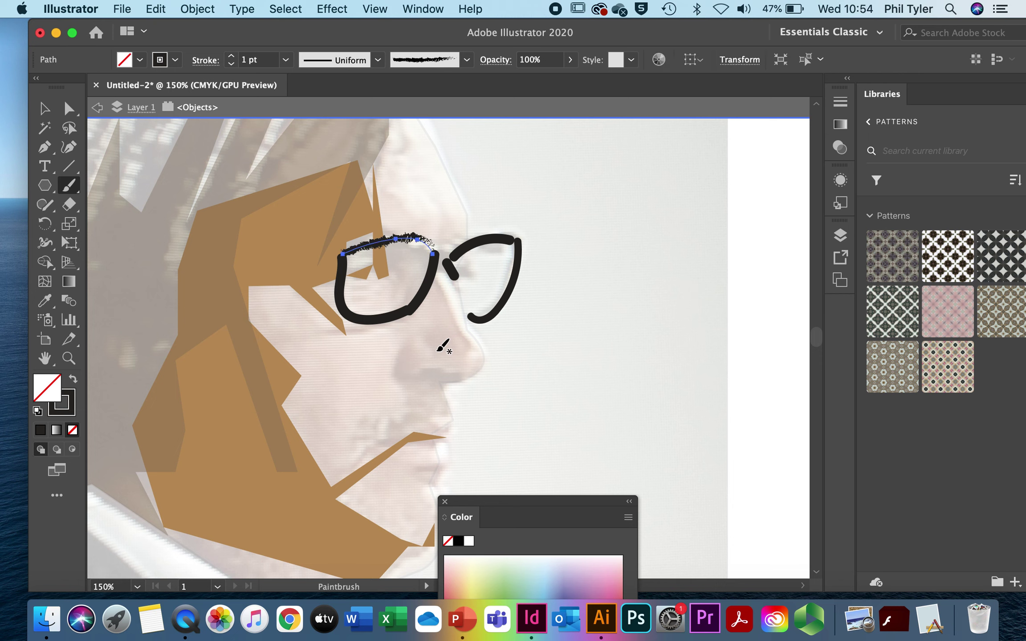
- Try 49% opacity on the near lens's upper rim, and undo both that and the rim's brush change
left_click(570, 59)
left_click_drag(568, 80, 537, 85)
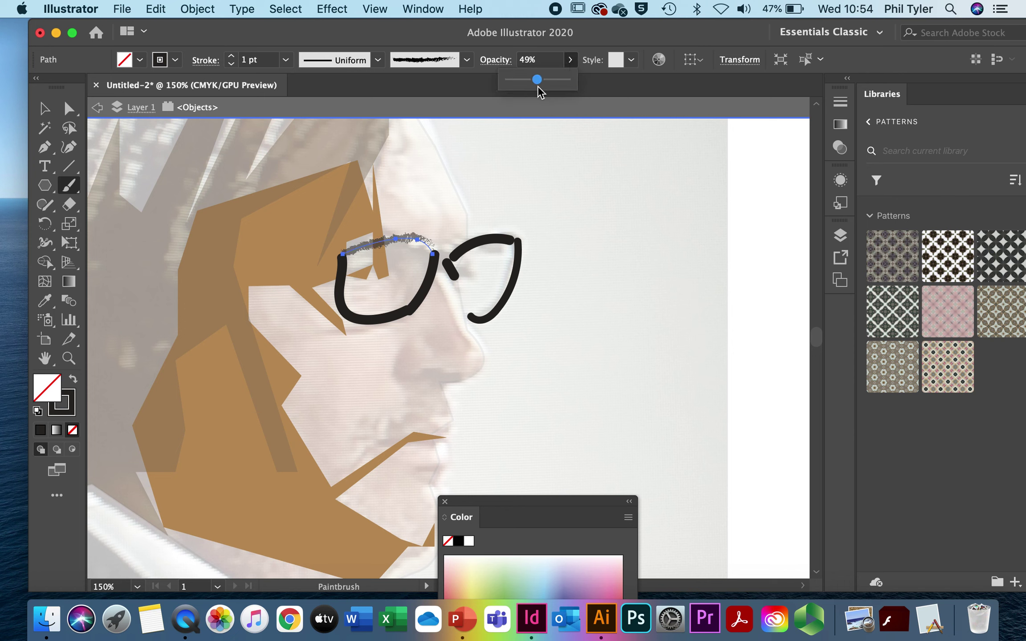
key("super+z")
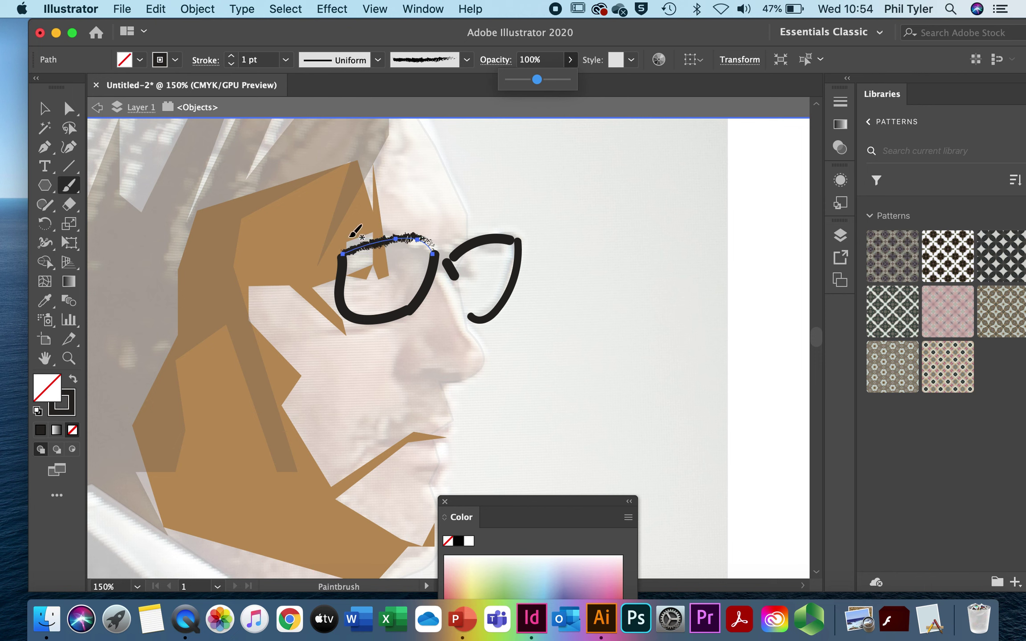
key("super+z")
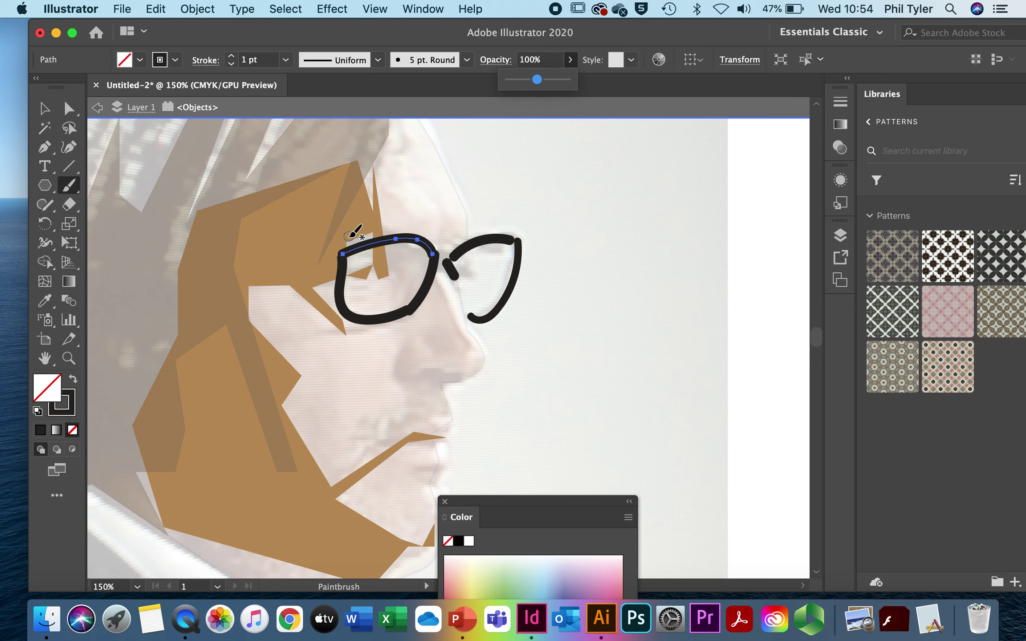
- Deselect the glasses frame and choose the rough charcoal-style brush for new strokes
left_click(45, 107)
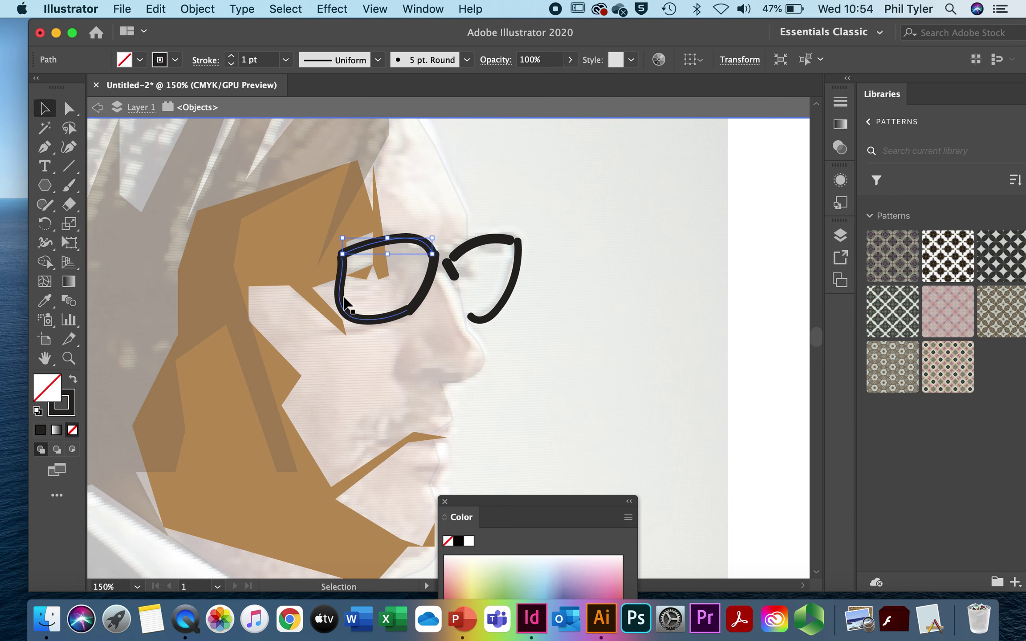
left_click(513, 346)
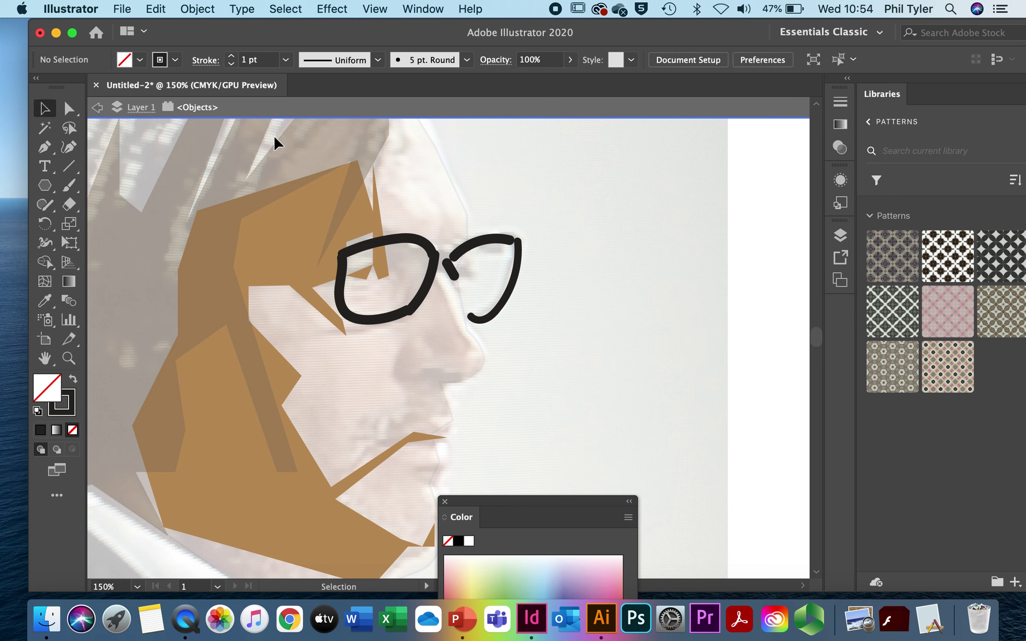
left_click(466, 59)
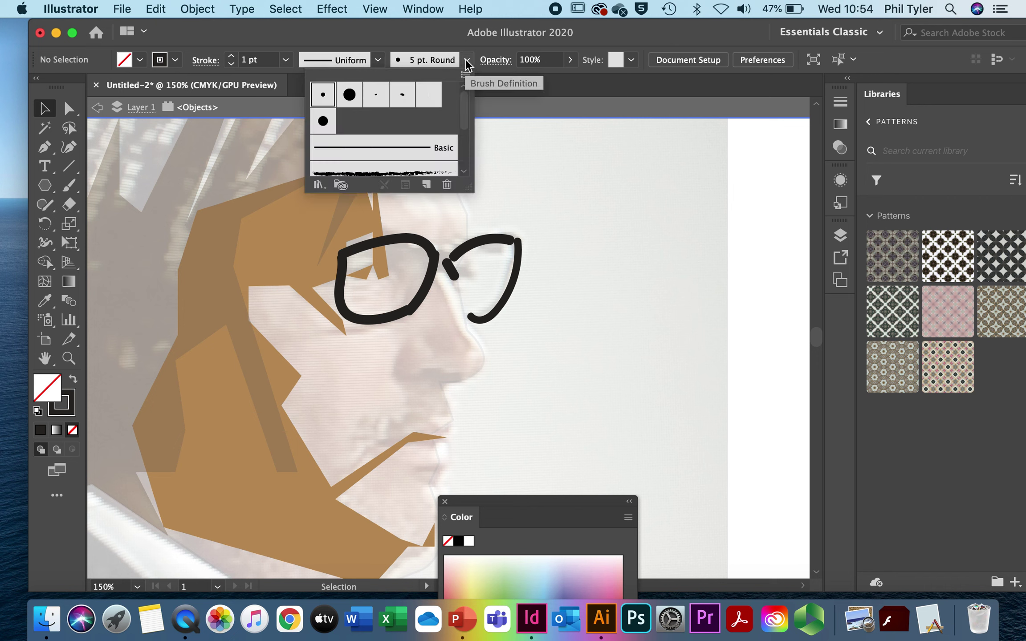
left_click(382, 173)
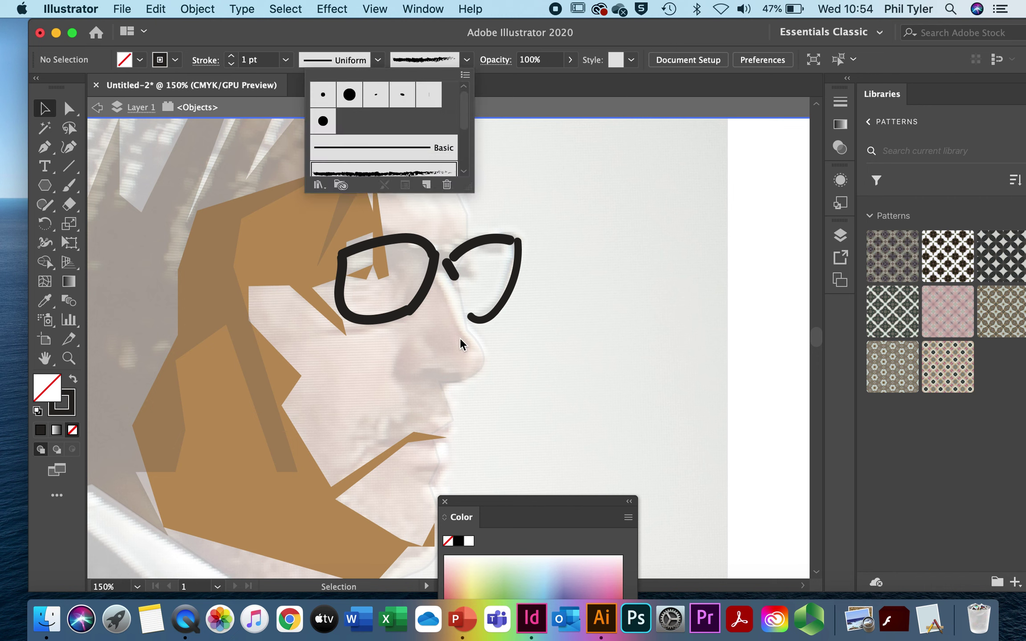
left_click(69, 184)
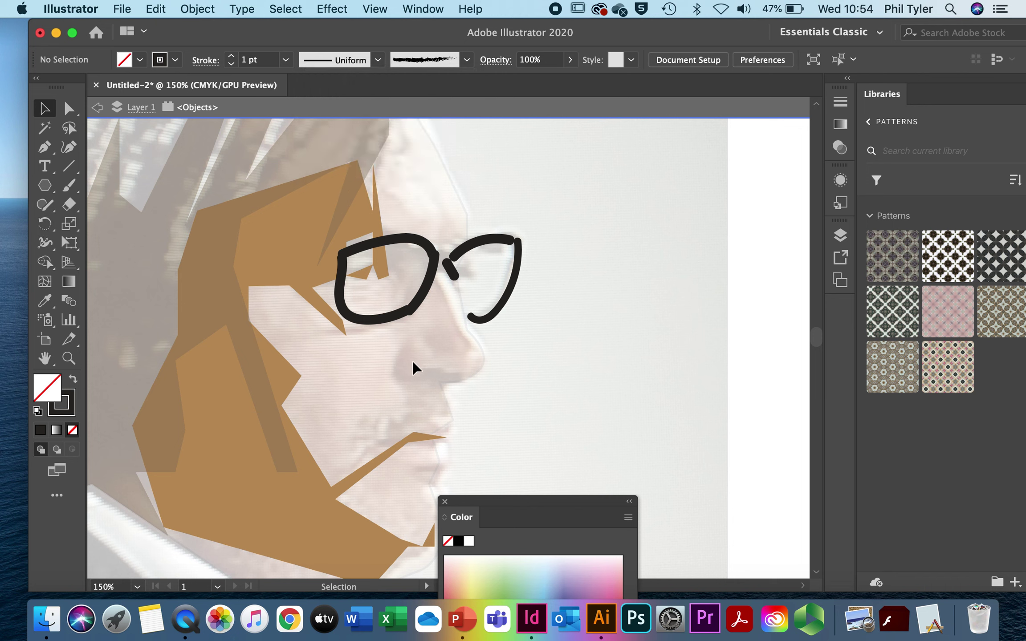
- Set the opacity for new strokes to 41% and their stroke colour to dark brown
left_click(571, 59)
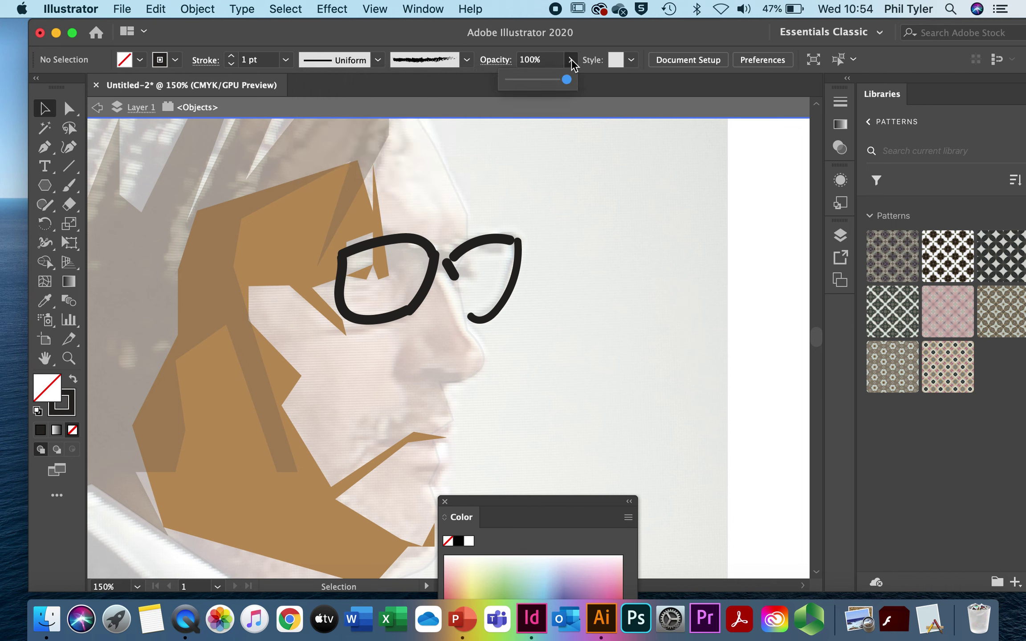
left_click_drag(571, 82, 535, 83)
double_click(62, 403)
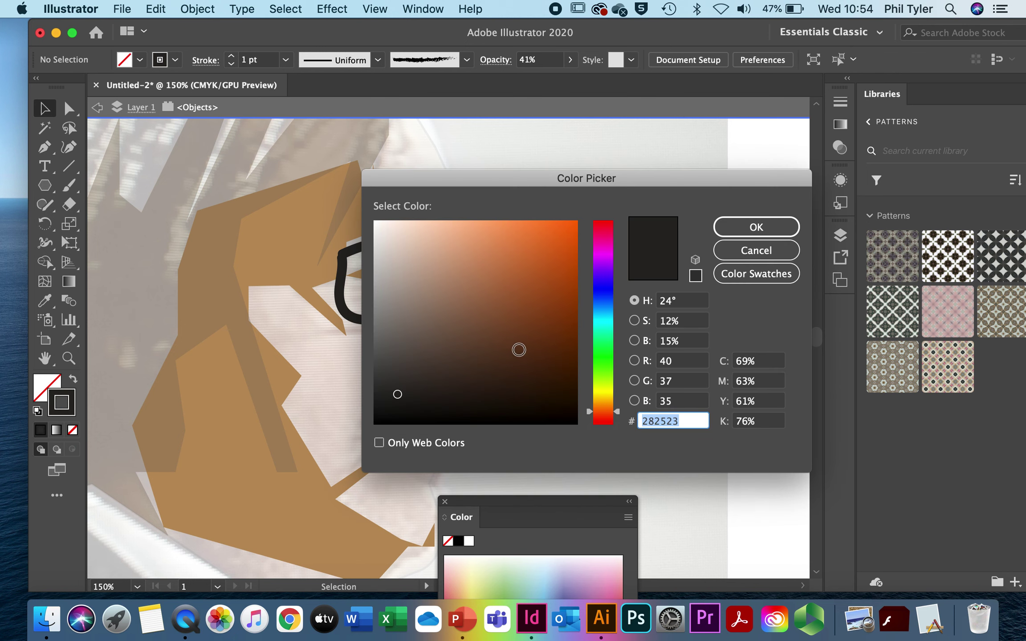
left_click(517, 351)
left_click(757, 227)
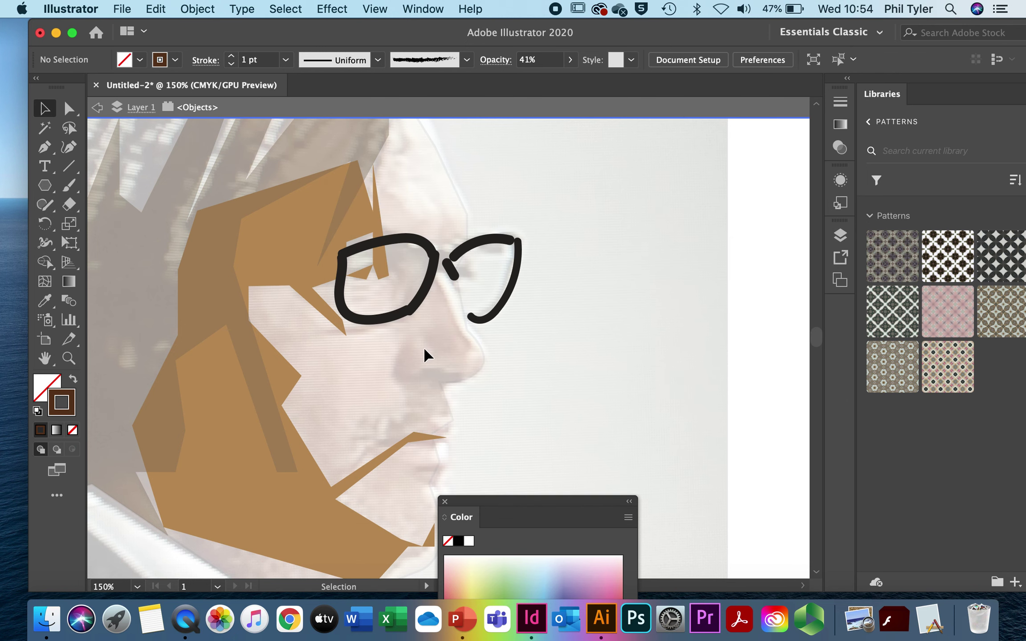
- Paint translucent brown charcoal shading strokes under and around the near eye, beside the far eye, and along the cheek and nose
left_click(68, 185)
left_click_drag(378, 324, 299, 337)
mouse_move(404, 346)
left_mouse_down()
mouse_move(406, 376)
mouse_move(397, 340)
mouse_move(414, 354)
mouse_move(450, 303)
left_mouse_up()
mouse_move(413, 262)
left_mouse_down()
mouse_move(395, 306)
mouse_move(423, 255)
mouse_move(348, 244)
left_mouse_up()
left_click_drag(416, 257, 475, 255)
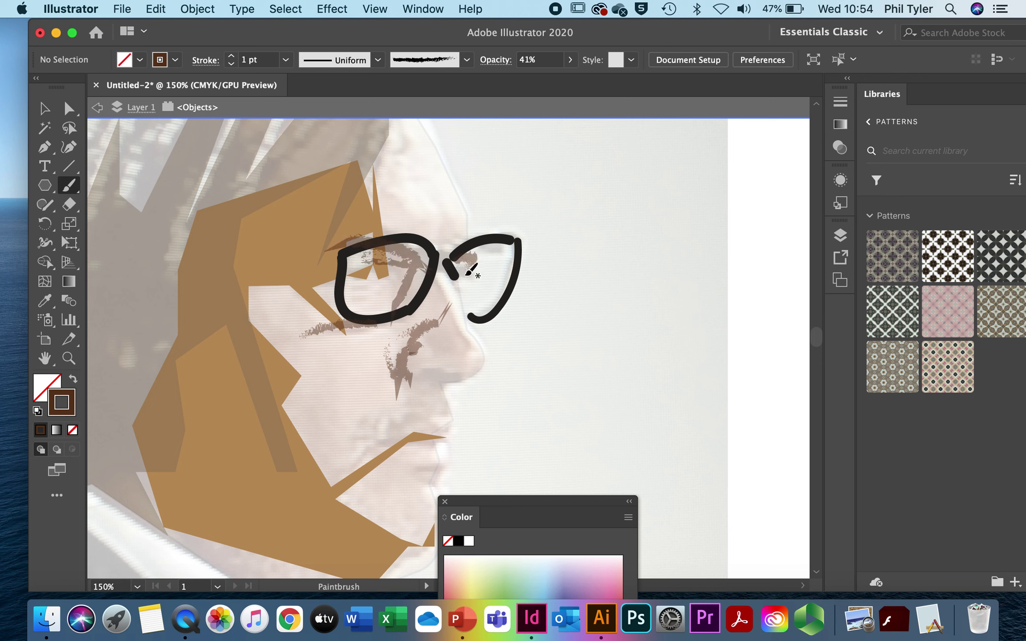
left_click_drag(410, 291, 453, 308)
left_click_drag(432, 363, 431, 362)
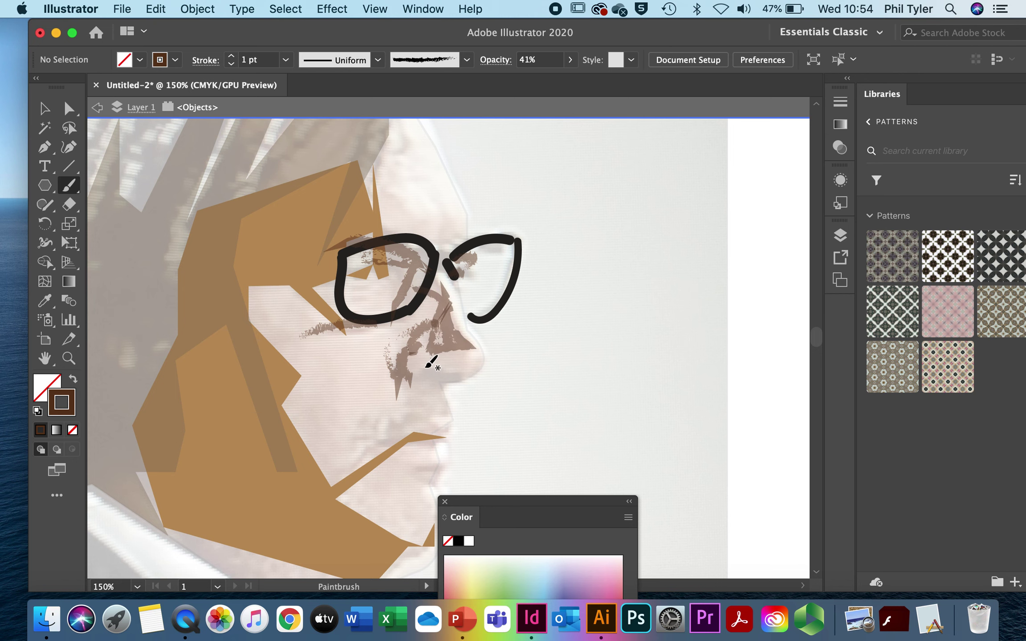
left_click_drag(442, 272, 443, 271)
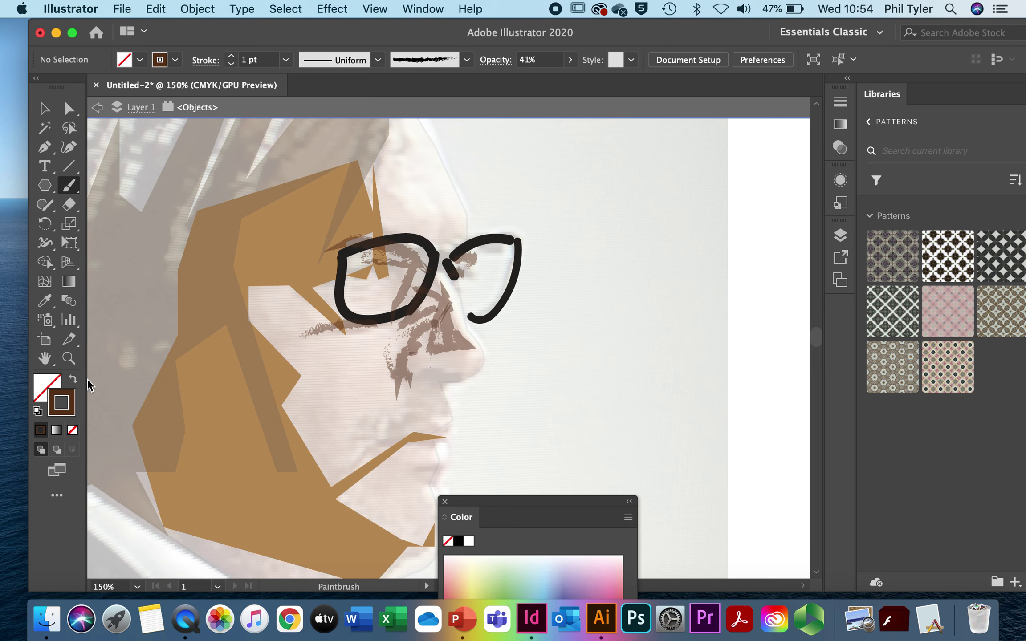
- Set the stroke colour to light brown AA7755 and paint charcoal shading beneath and across the near eye inside the lens
double_click(66, 397)
left_click(475, 287)
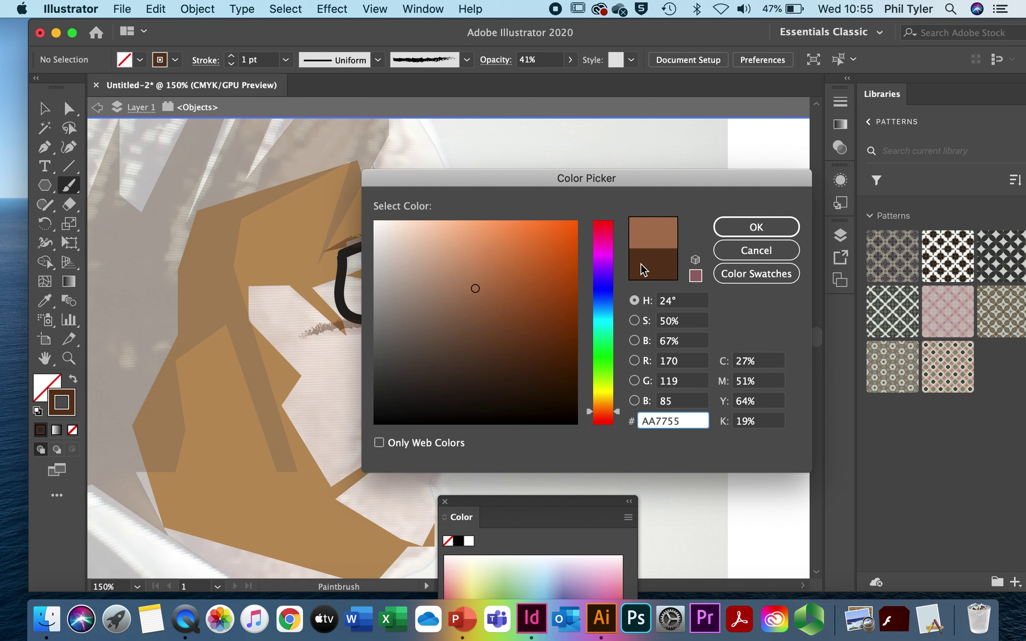
left_click(751, 221)
mouse_move(430, 301)
left_mouse_down()
mouse_move(447, 283)
mouse_move(428, 323)
mouse_move(423, 285)
mouse_move(372, 322)
left_mouse_up()
mouse_move(348, 282)
left_mouse_down()
mouse_move(373, 285)
mouse_move(361, 293)
left_mouse_up()
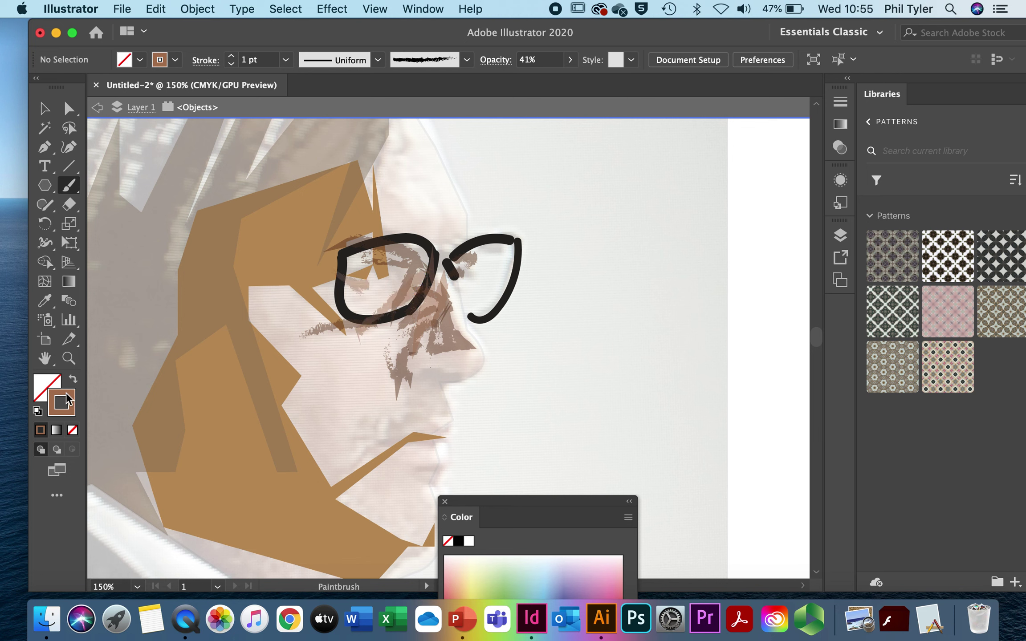
- Set the stroke colour to blackish brown 1C1008 and paint short charcoal strokes on both eyes, under the nose and on the upper lip
double_click(66, 399)
left_click_drag(521, 390, 518, 402)
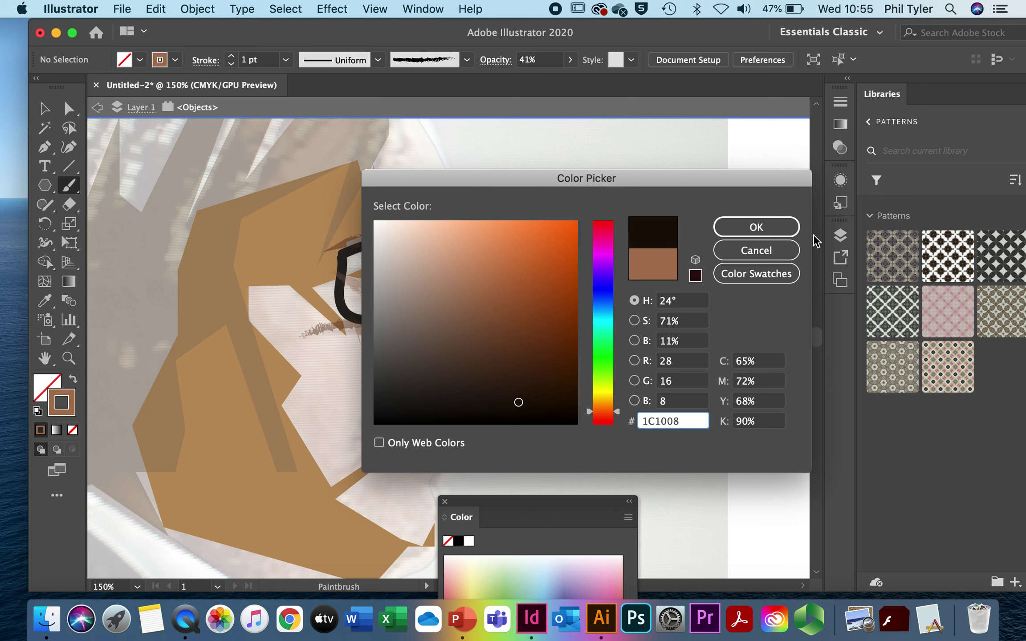
left_click(756, 227)
left_click_drag(365, 272, 366, 269)
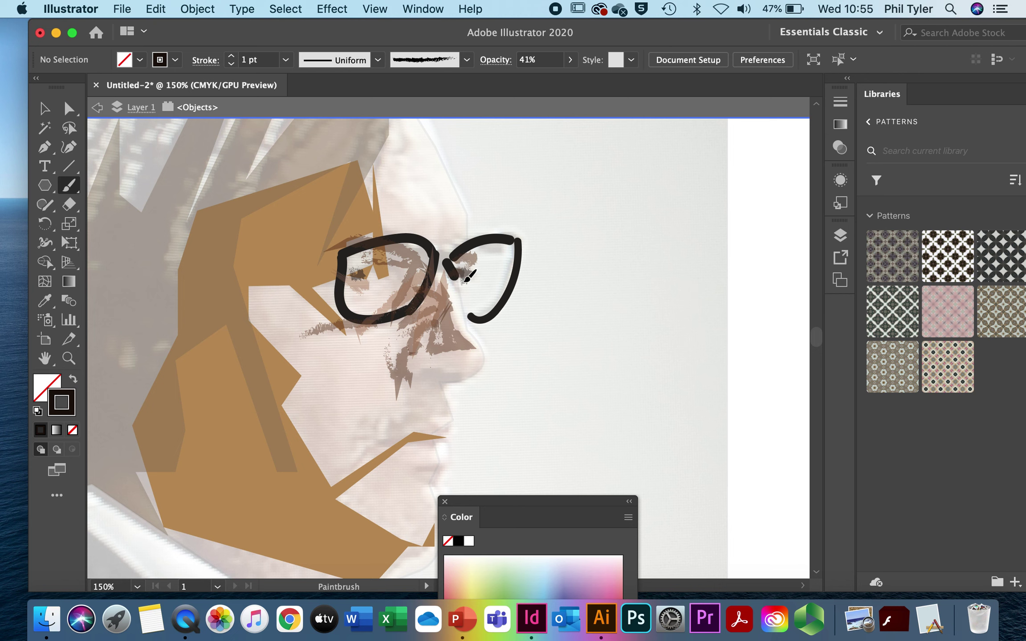
left_click_drag(445, 431, 445, 431)
left_click_drag(426, 367, 448, 377)
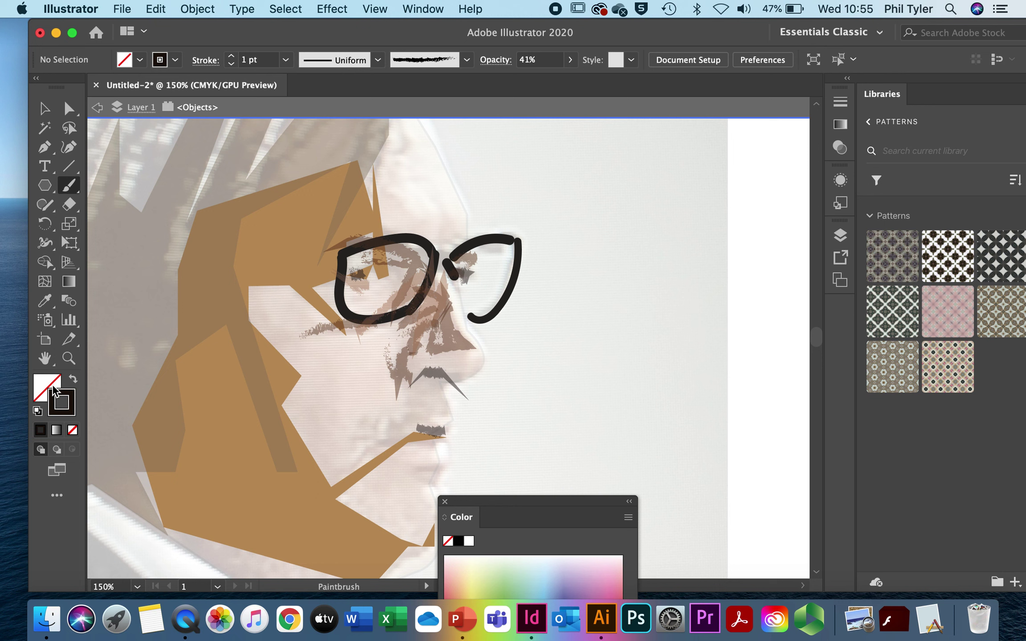
- Set the stroke colour for new brush strokes to near-black 121314
double_click(68, 393)
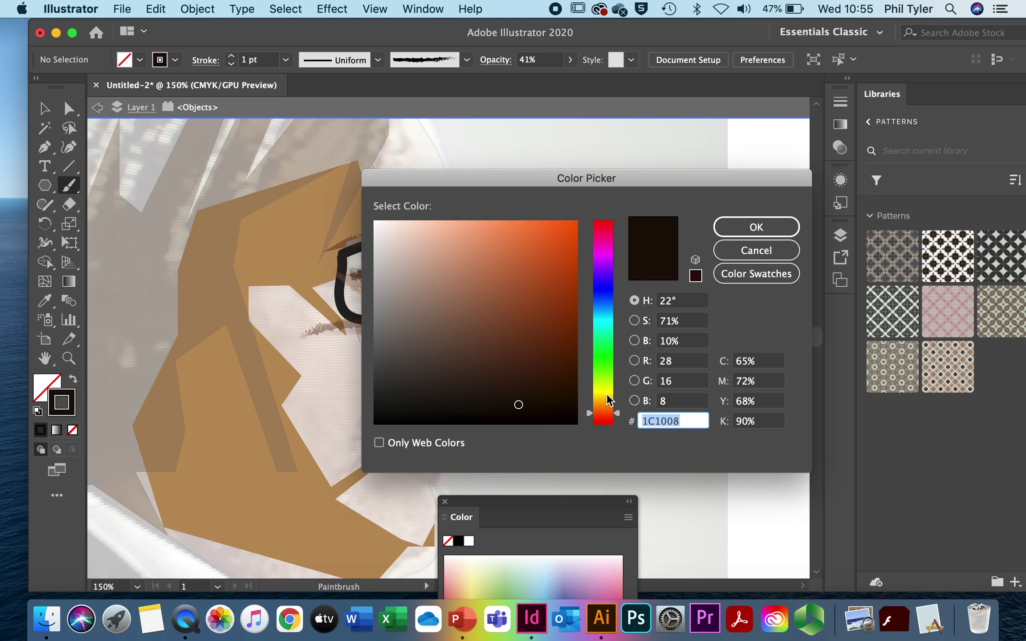
left_click(607, 307)
left_click_drag(422, 371, 394, 408)
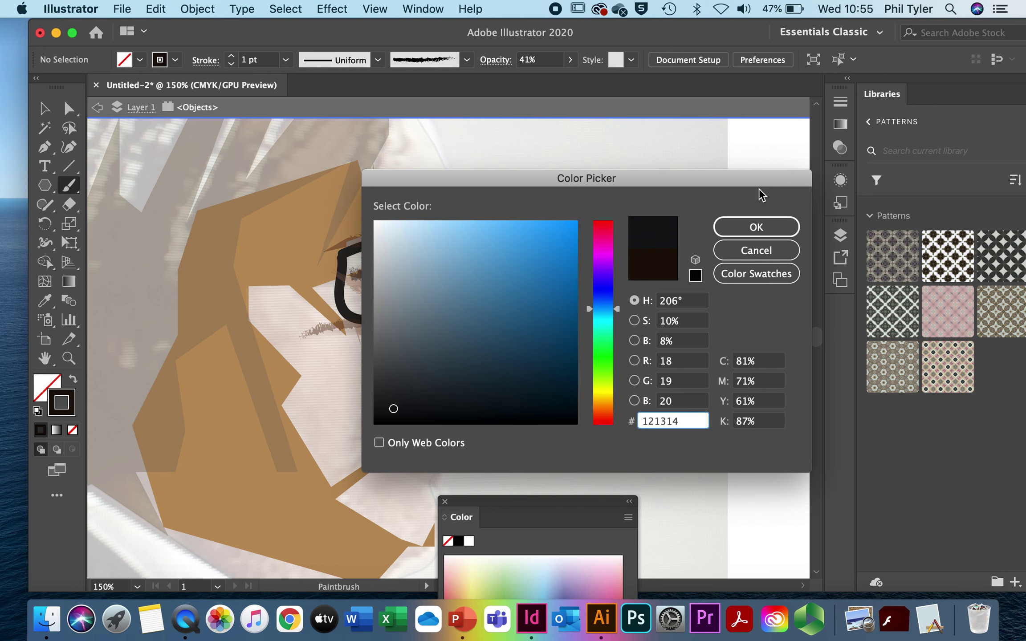
left_click(764, 227)
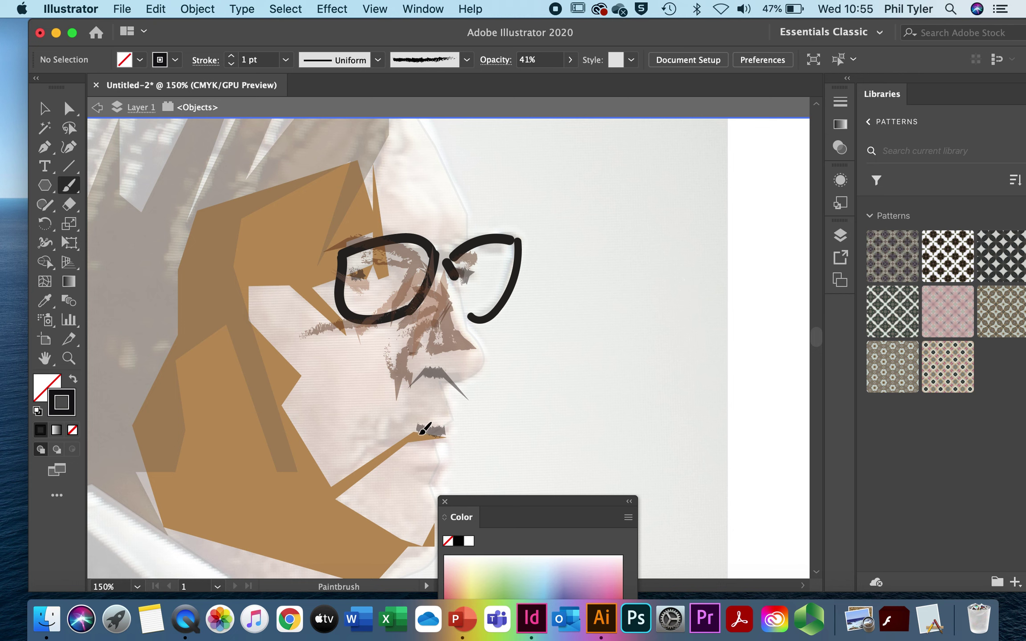
- Paint near-black charcoal strokes along the mouth line, over the moustache area, beside the mouth and below the lower lip
left_click_drag(430, 433, 383, 457)
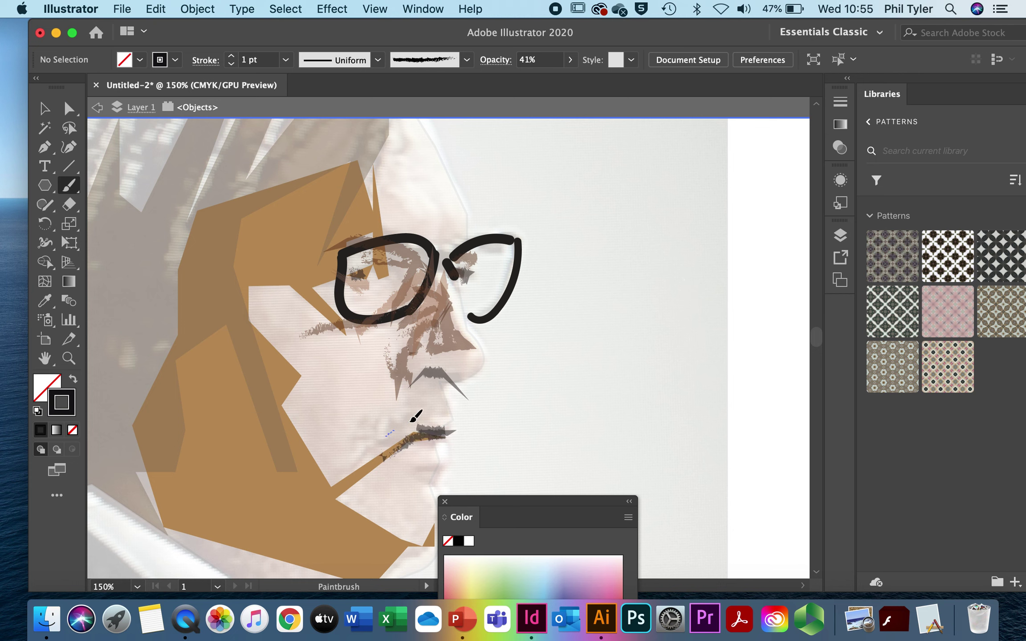
mouse_move(420, 395)
left_mouse_down()
mouse_move(389, 379)
mouse_move(427, 404)
mouse_move(409, 378)
mouse_move(420, 399)
left_mouse_up()
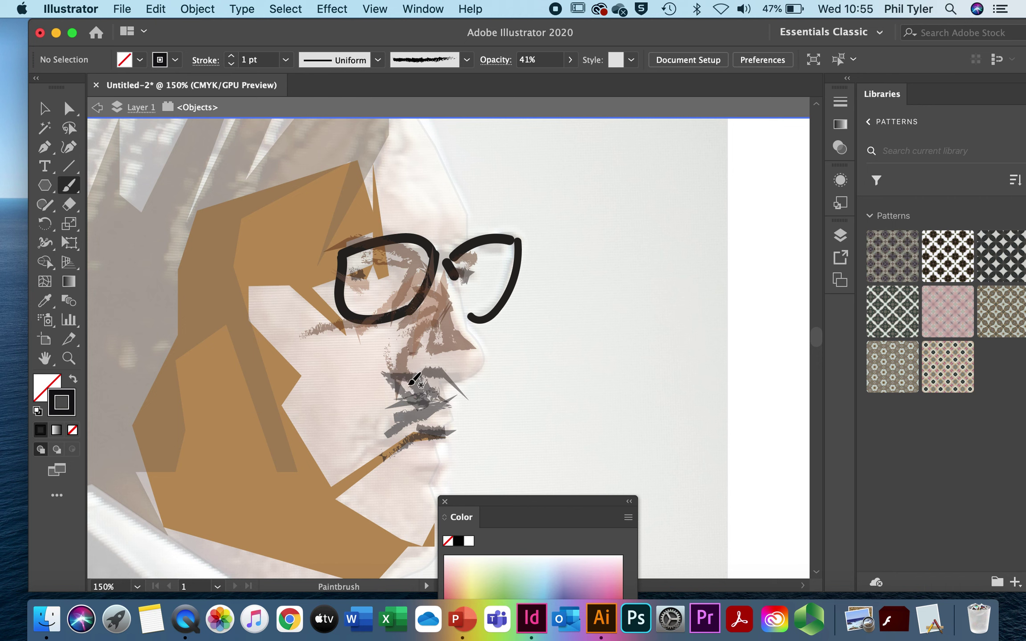
left_click_drag(391, 364, 375, 443)
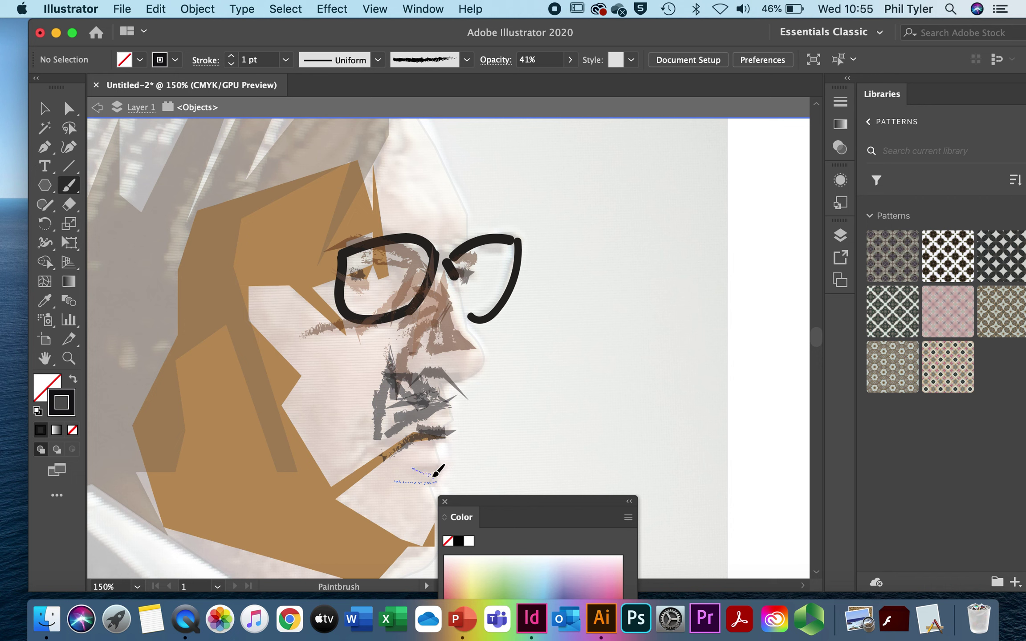
mouse_move(433, 483)
left_mouse_down()
mouse_move(407, 473)
mouse_move(402, 482)
mouse_move(388, 450)
mouse_move(384, 469)
mouse_move(354, 456)
left_mouse_up()
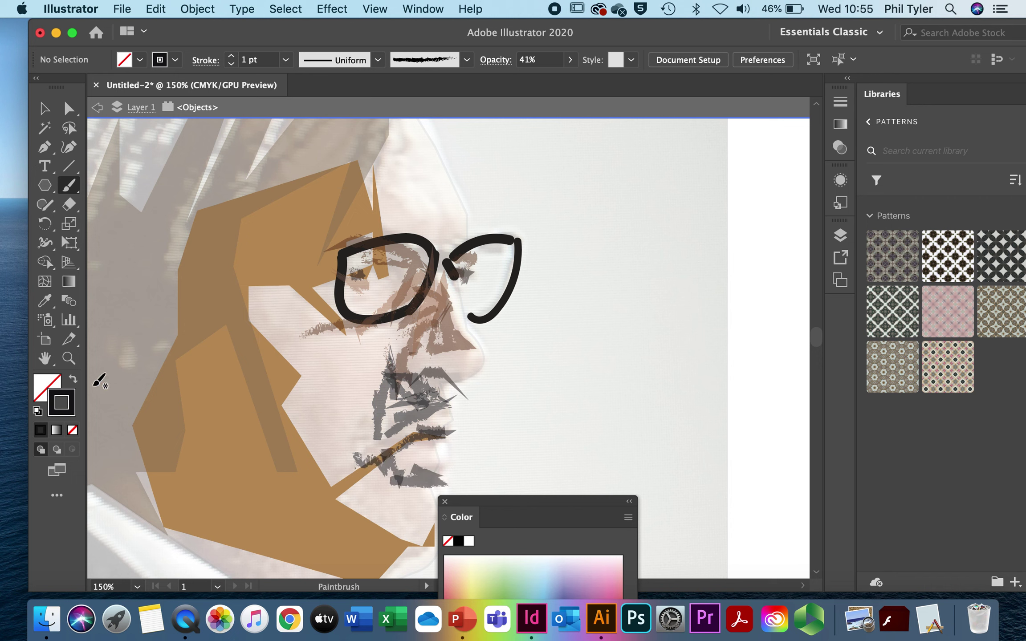
- Set the stroke to olive brown 706236 at 5 pt and paint charcoal shading over the lower jaw and neck
double_click(62, 403)
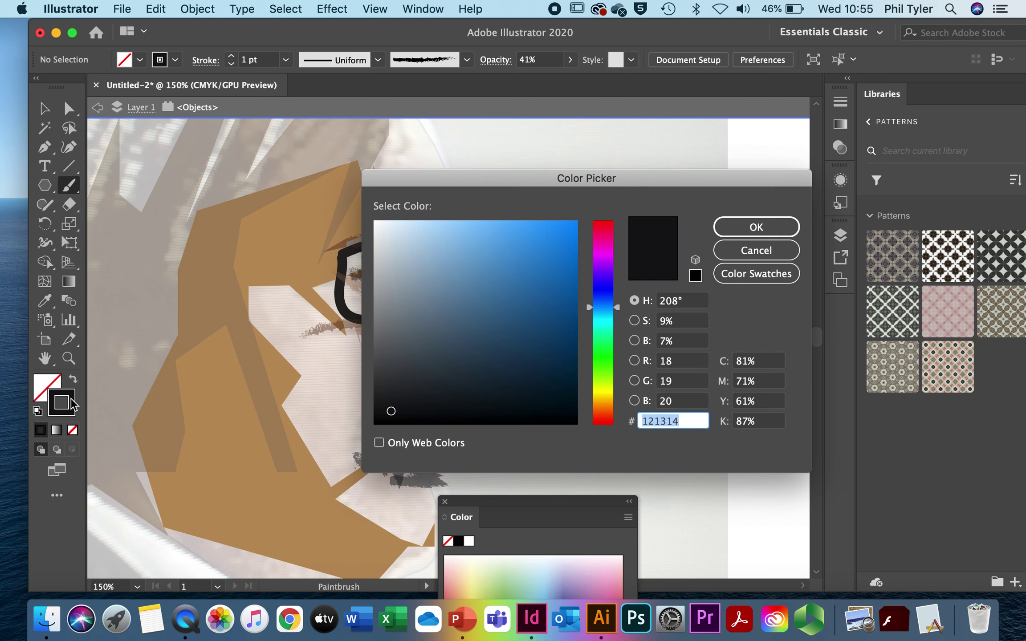
left_click(601, 398)
left_click(479, 335)
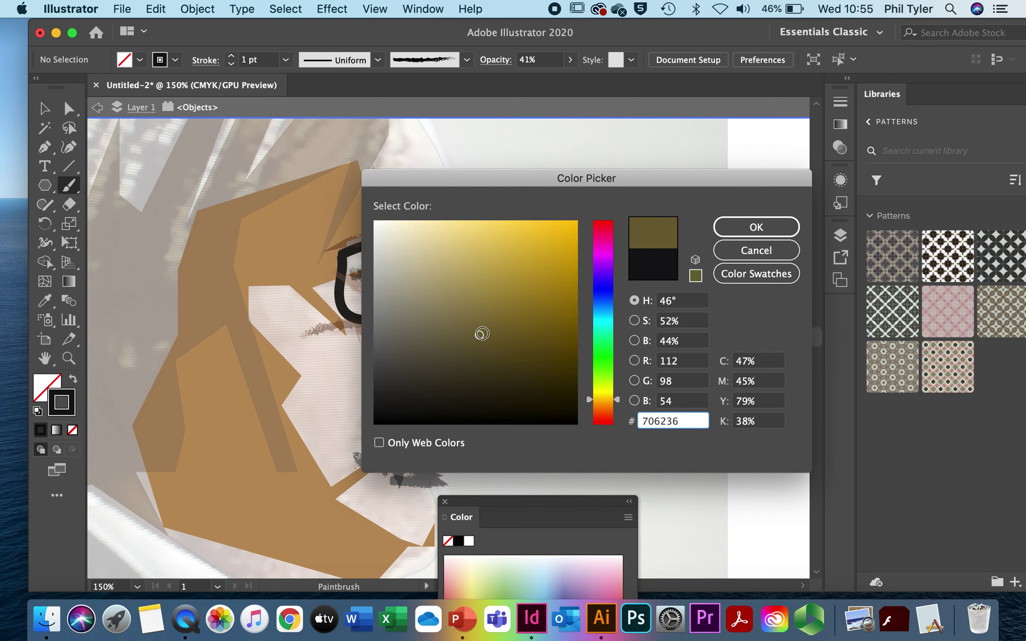
left_click(745, 236)
left_click(285, 60)
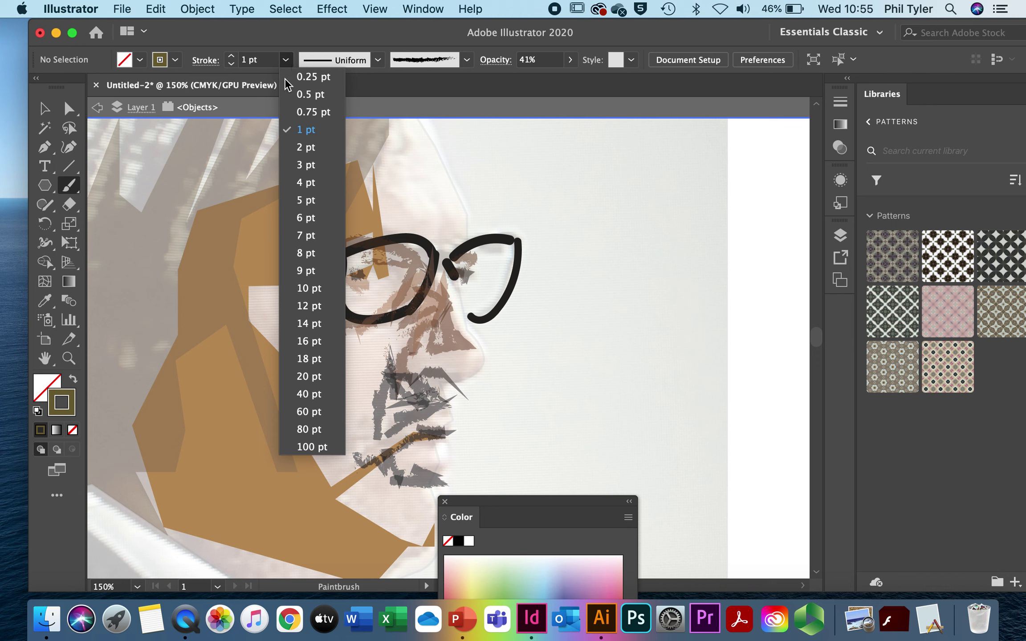
left_click(314, 202)
mouse_move(151, 487)
left_mouse_down()
mouse_move(187, 516)
mouse_move(188, 467)
mouse_move(233, 570)
left_mouse_up()
left_click_drag(213, 430, 280, 513)
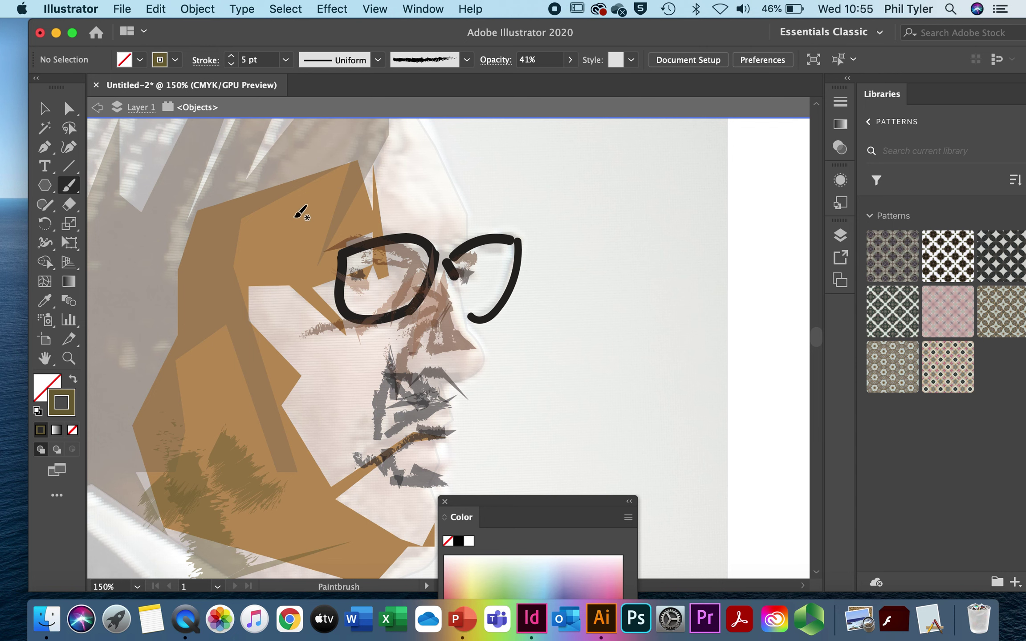
- Set the stroke colour to near-black brown and paint long charcoal strokes over the hair from the back of the head to the neck
scroll(298, 211, "down", 6)
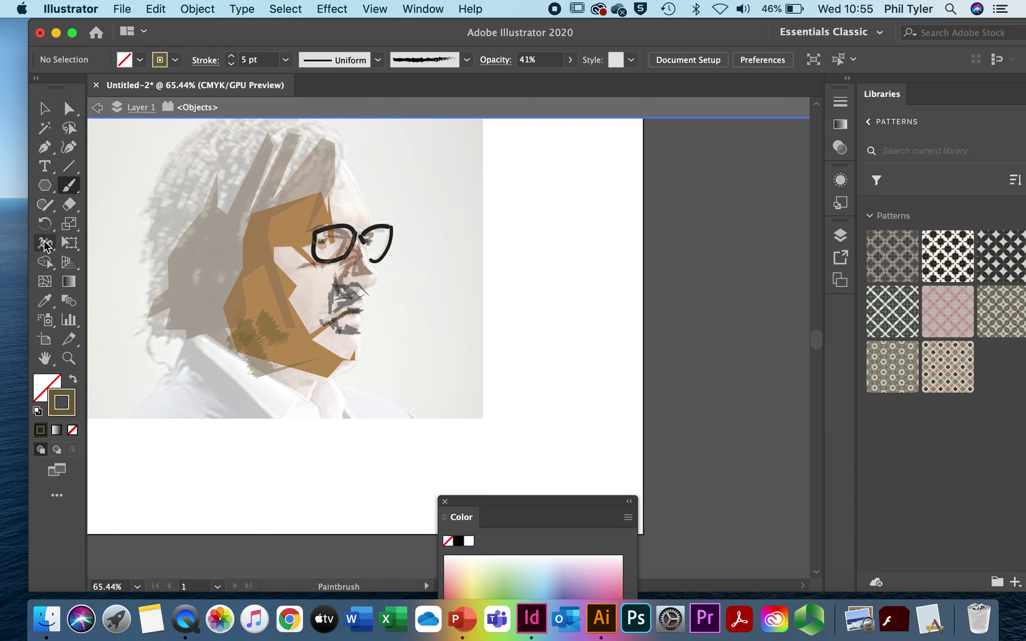
double_click(68, 392)
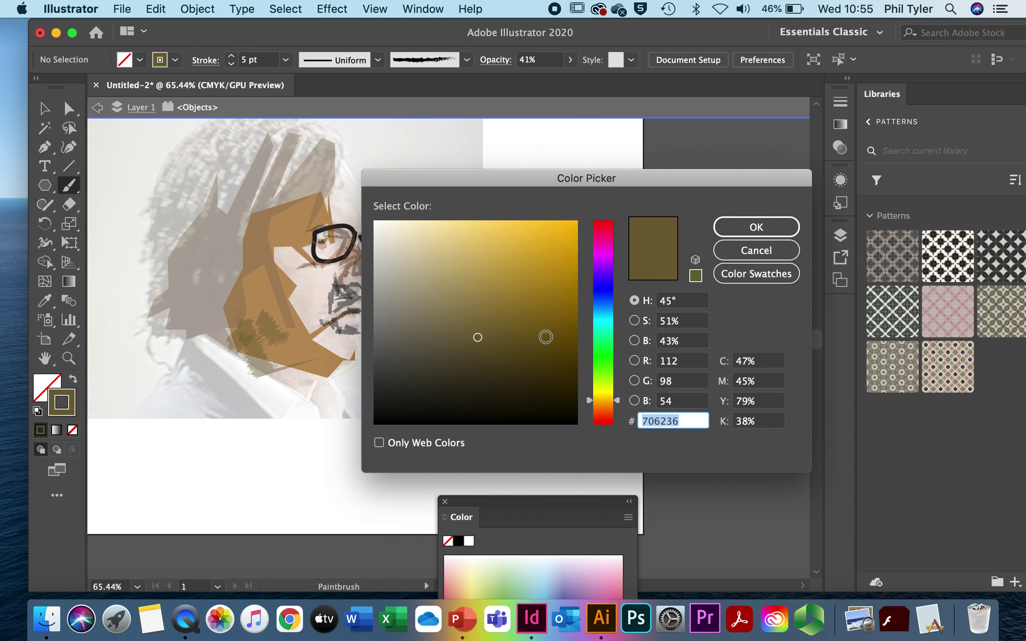
left_click(526, 394)
left_click(739, 228)
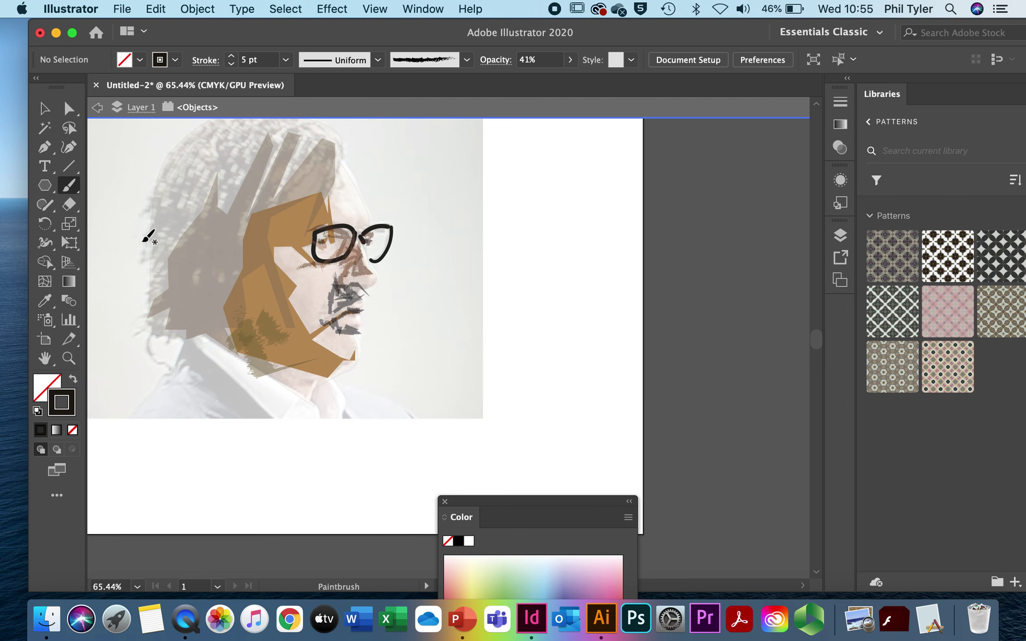
mouse_move(142, 242)
left_mouse_down()
mouse_move(150, 220)
mouse_move(177, 214)
mouse_move(165, 279)
mouse_move(181, 335)
mouse_move(199, 181)
mouse_move(202, 357)
left_mouse_up()
mouse_move(225, 187)
left_mouse_down()
mouse_move(226, 315)
mouse_move(240, 260)
mouse_move(231, 206)
left_mouse_up()
mouse_move(244, 312)
left_mouse_down()
mouse_move(246, 267)
mouse_move(183, 297)
mouse_move(151, 290)
mouse_move(151, 278)
left_mouse_up()
mouse_move(243, 357)
left_mouse_down()
mouse_move(221, 328)
mouse_move(265, 381)
mouse_move(166, 311)
mouse_move(229, 369)
left_mouse_up()
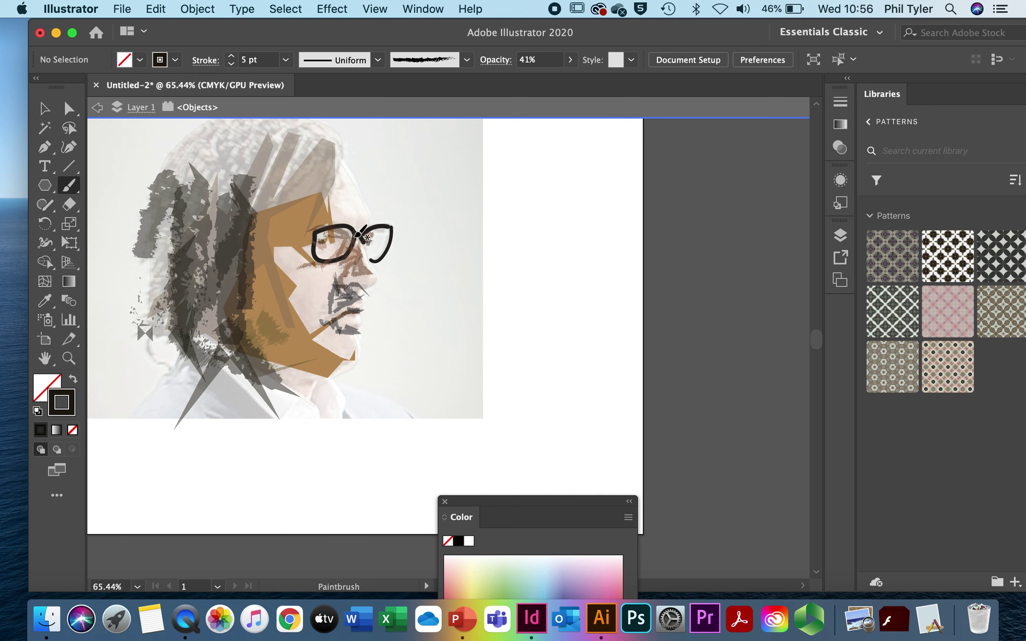
- Unlock all the traced head, face and hair shapes and set their opacity to 100%
left_click(194, 9)
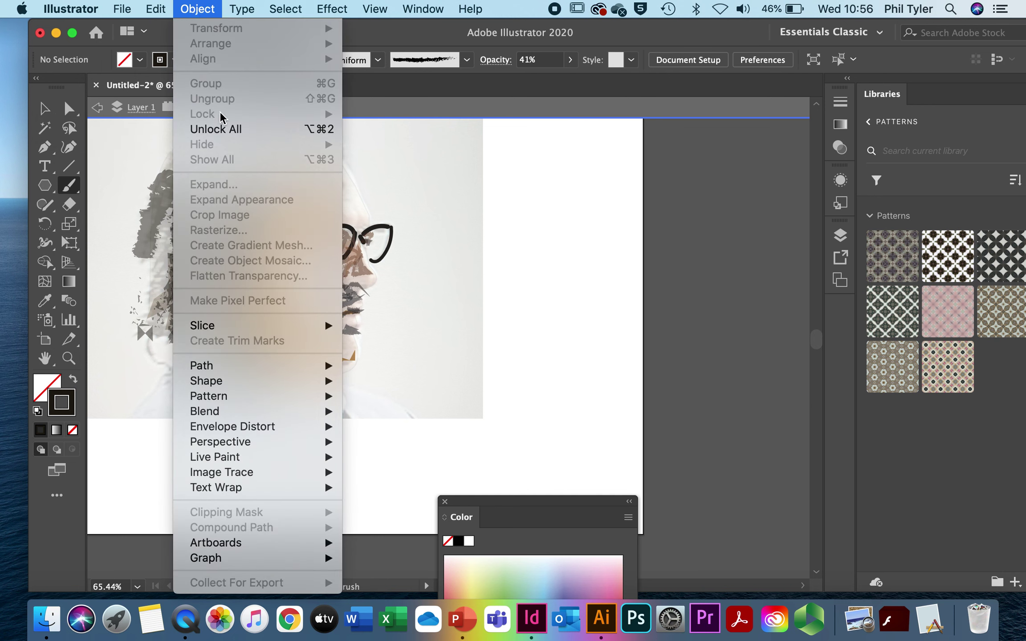
left_click(226, 130)
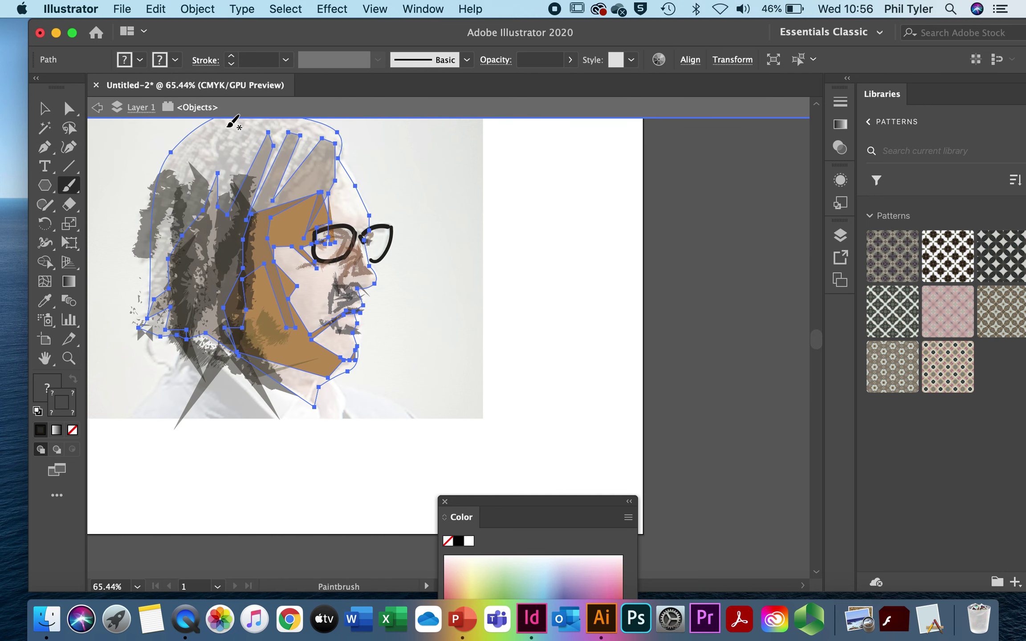
left_click(45, 109)
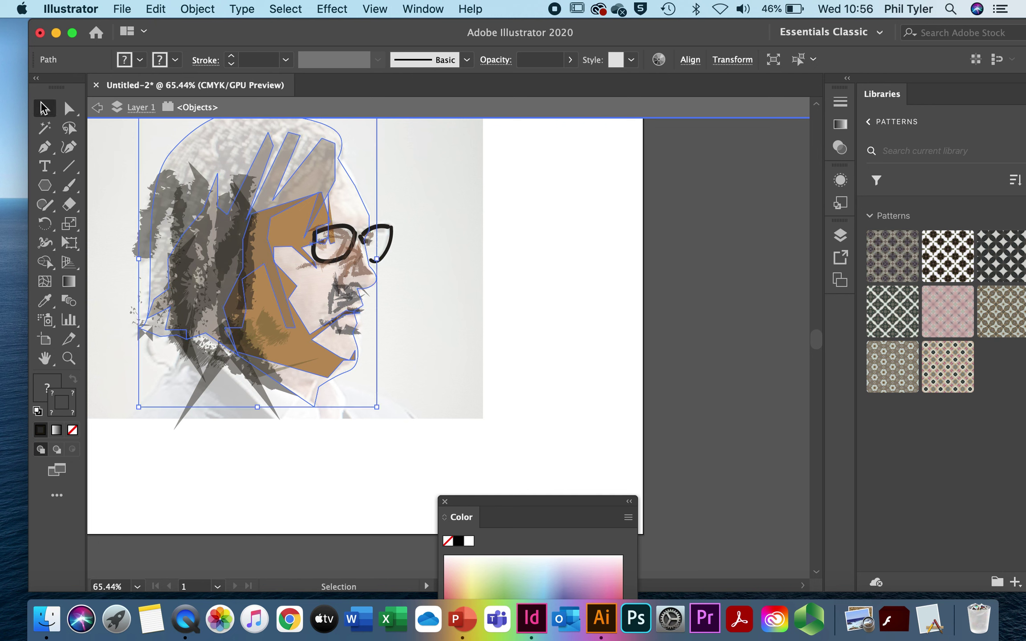
left_click(346, 192)
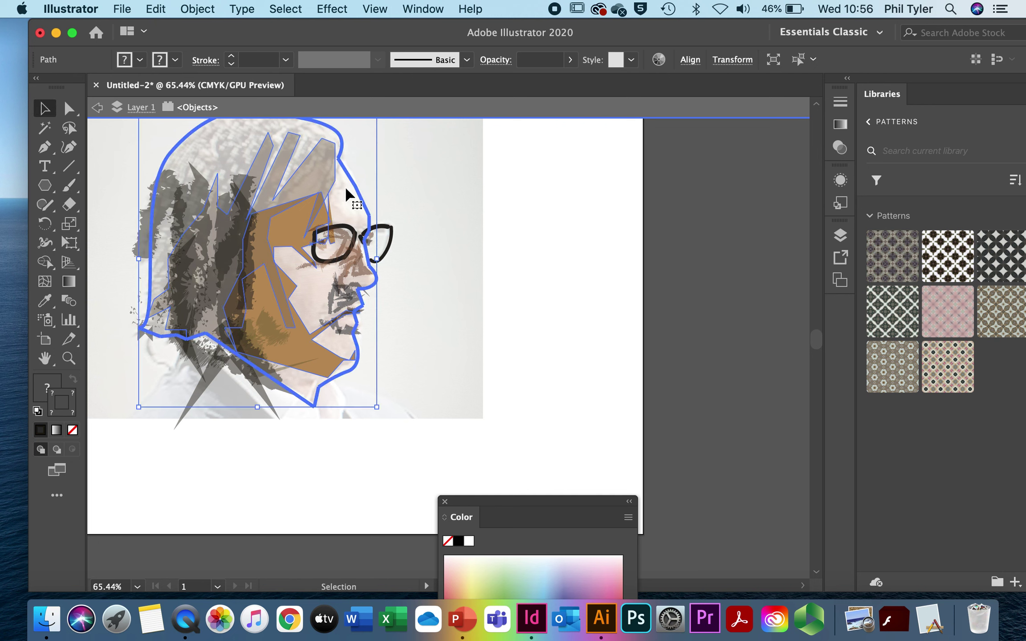
left_click(570, 60)
left_click_drag(536, 80, 579, 82)
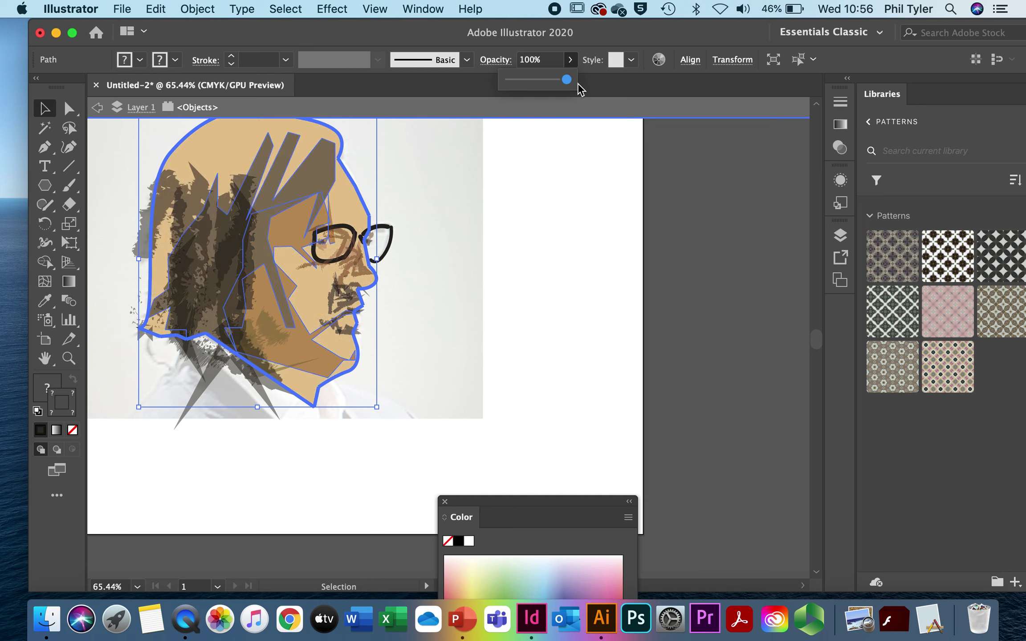
left_click(529, 170)
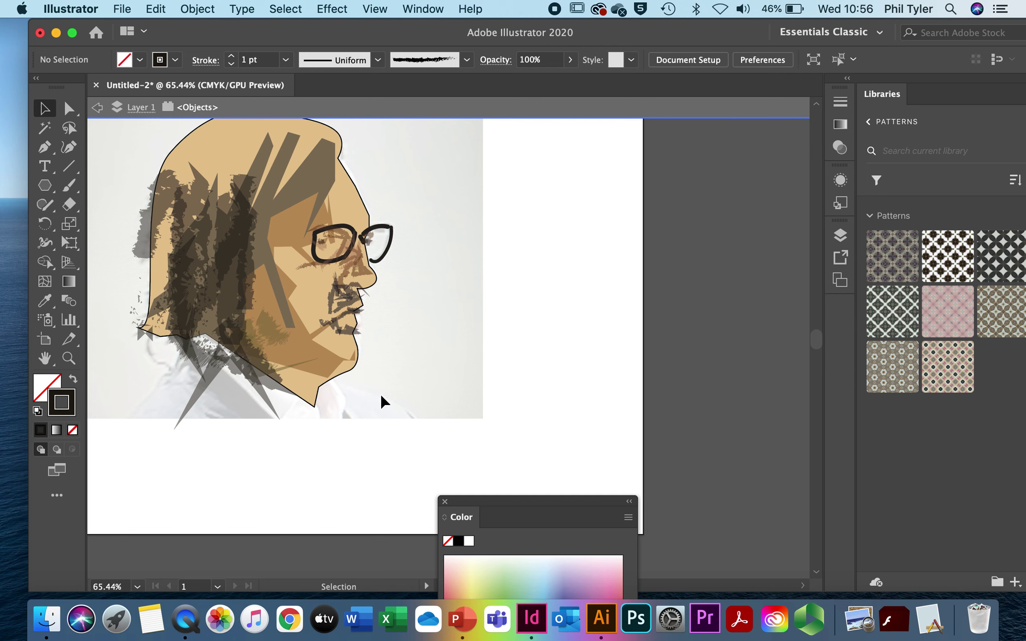
scroll(437, 323, "up", 2)
scroll(437, 323, "left", 2)
scroll(439, 322, "up", 2)
scroll(439, 323, "left", 3)
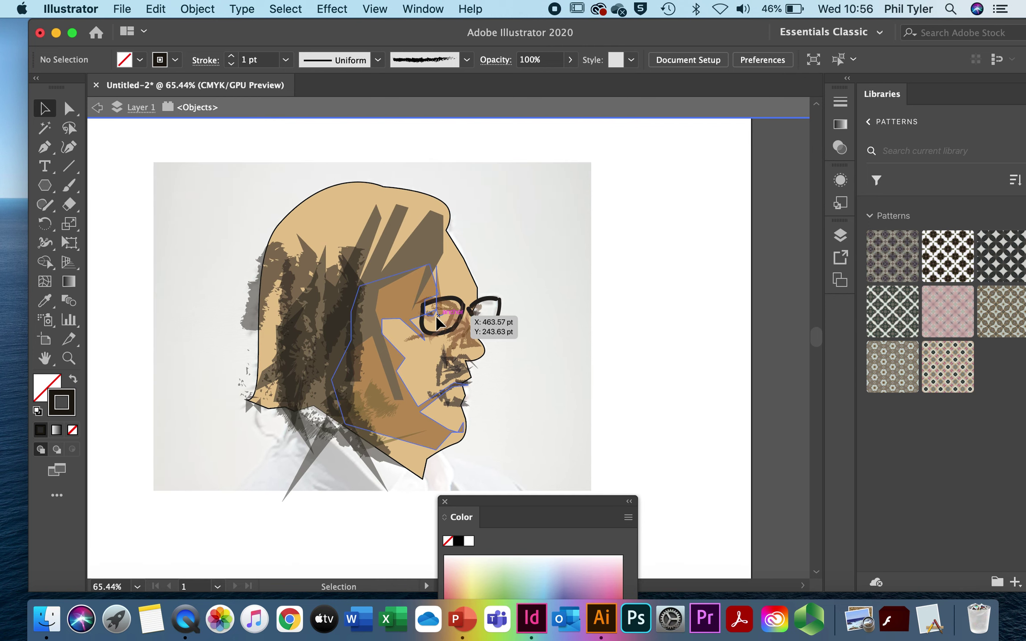
left_click_drag(125, 151, 374, 317)
left_click_drag(632, 446, 641, 462)
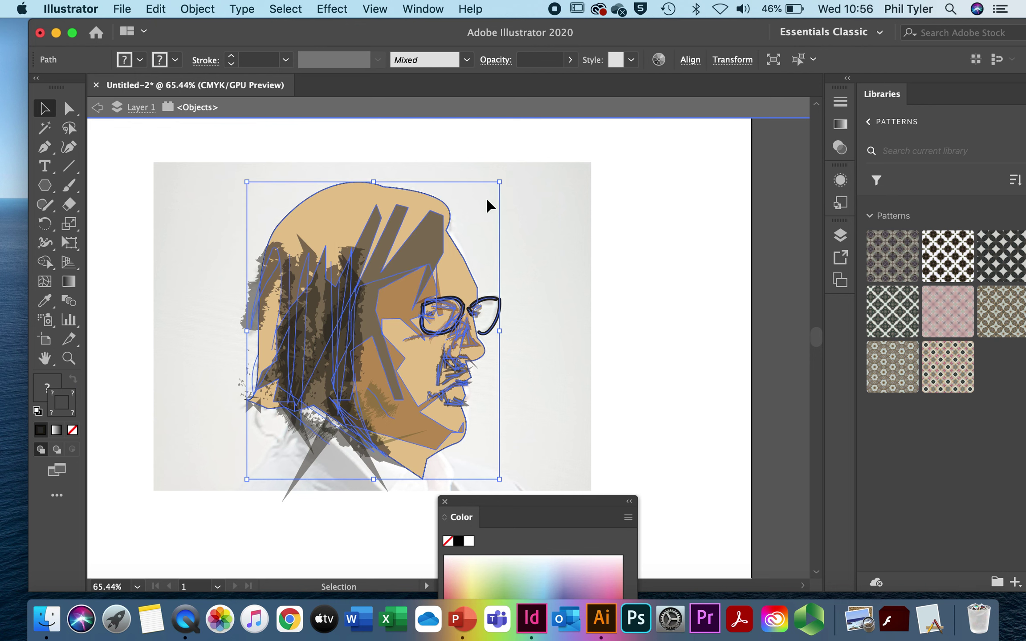
left_click(197, 9)
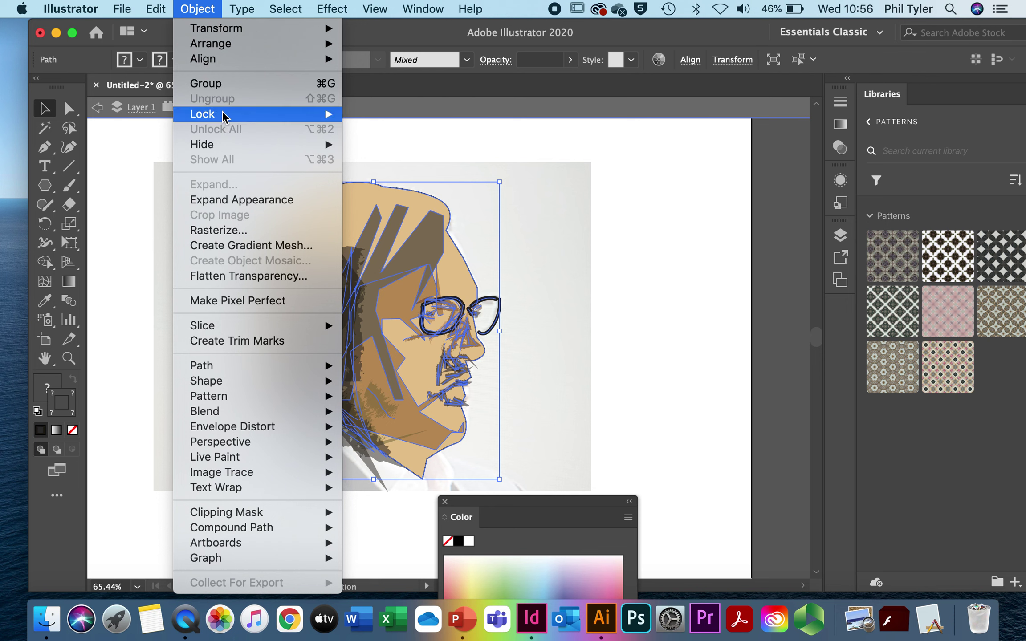
left_click(113, 225)
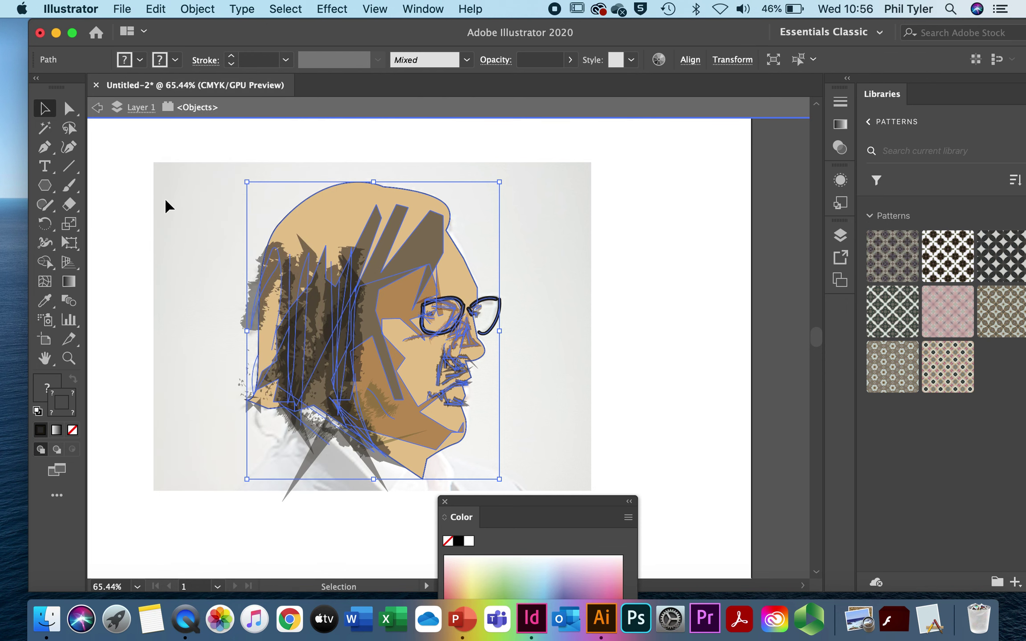
left_click(166, 204)
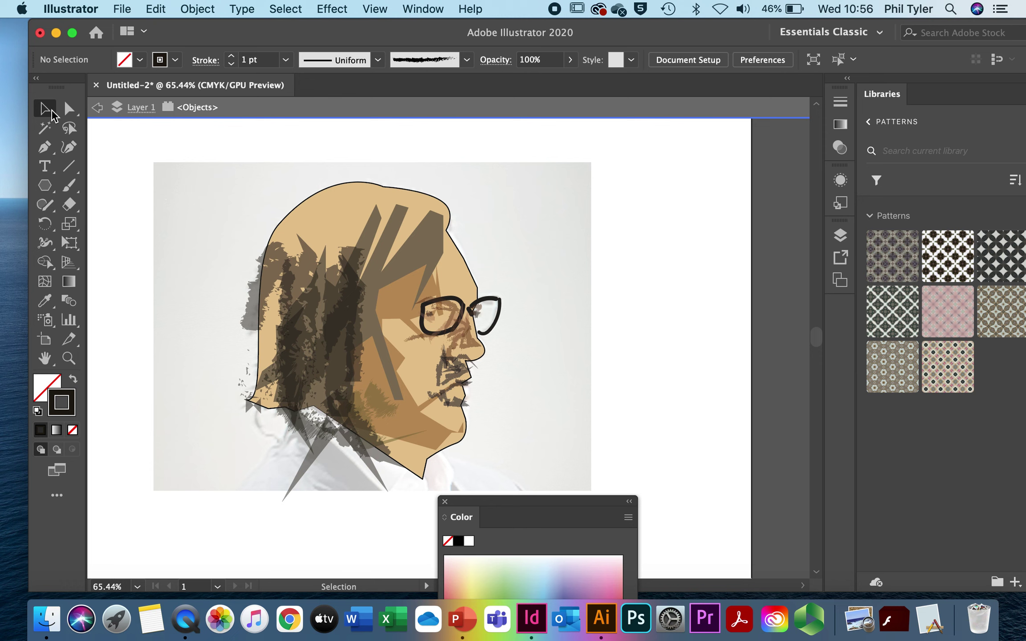
- Leave isolation mode completely and unlock the background photo
left_click(95, 108)
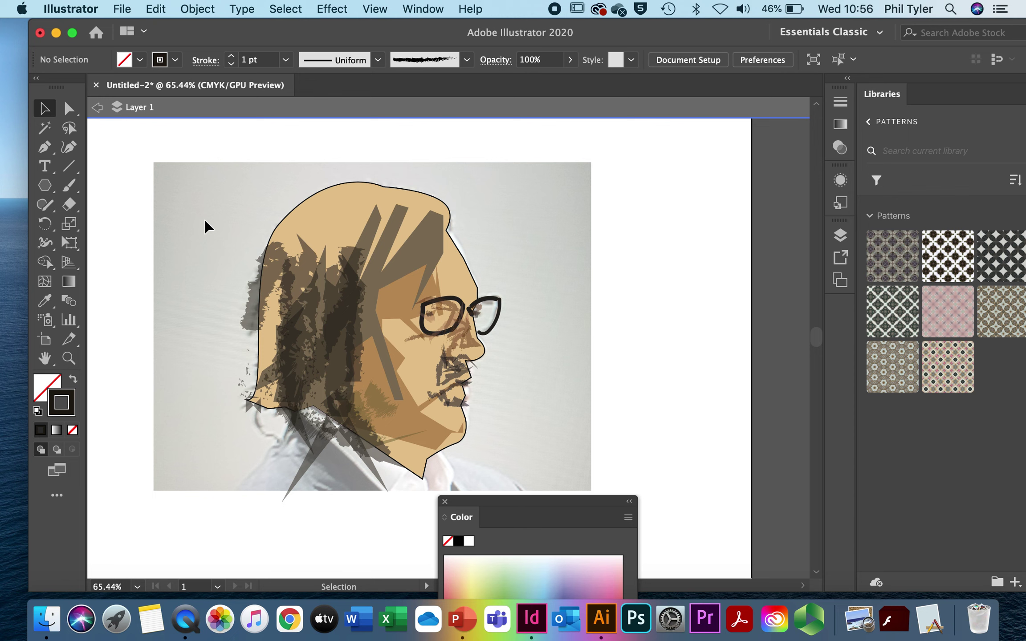
left_click(98, 110)
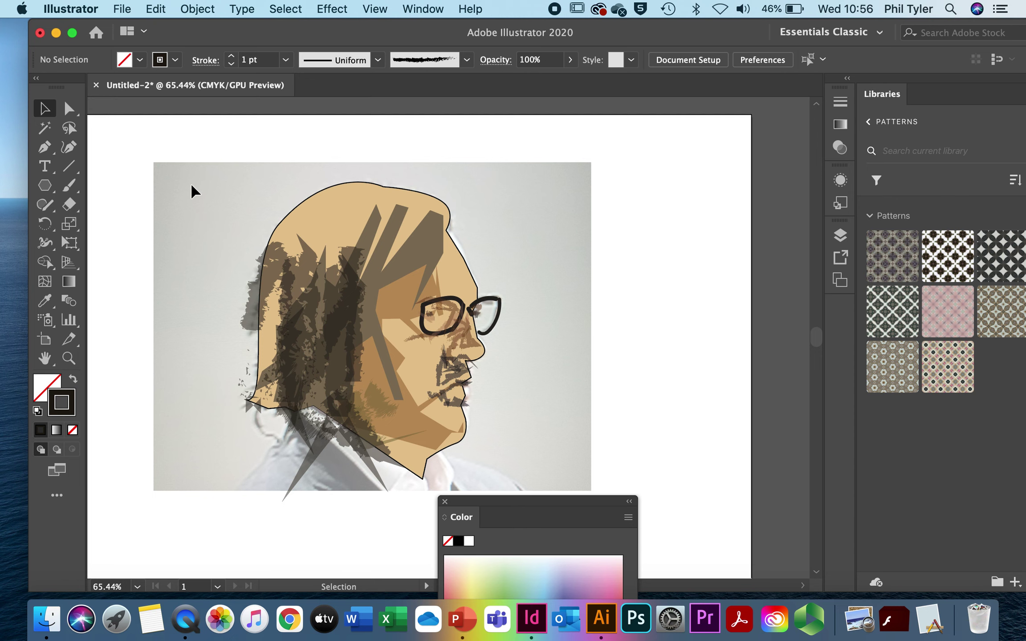
left_click_drag(149, 147, 188, 226)
left_click(203, 13)
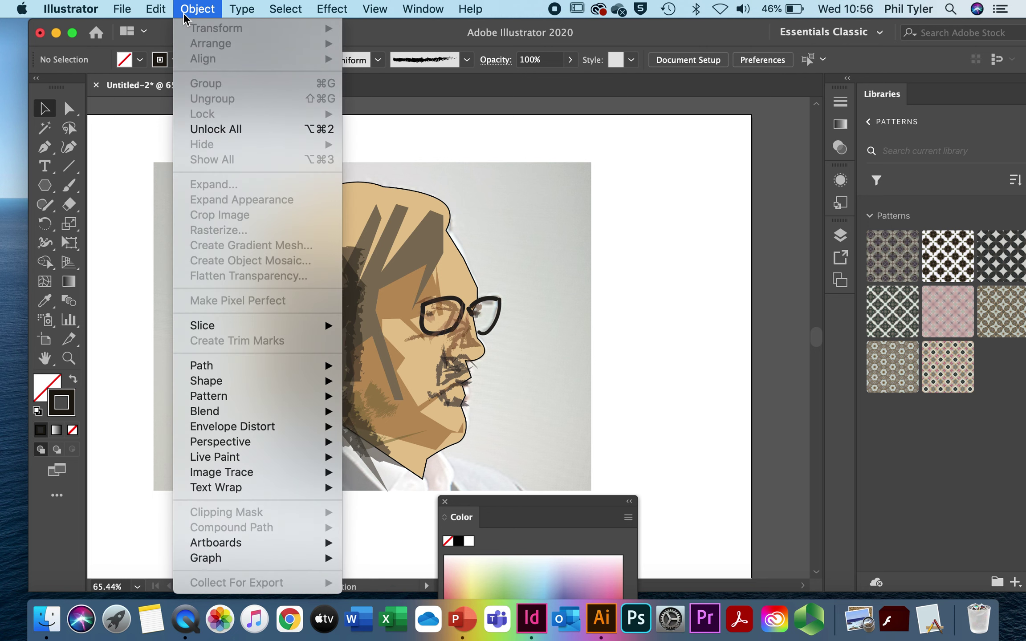
left_click(224, 130)
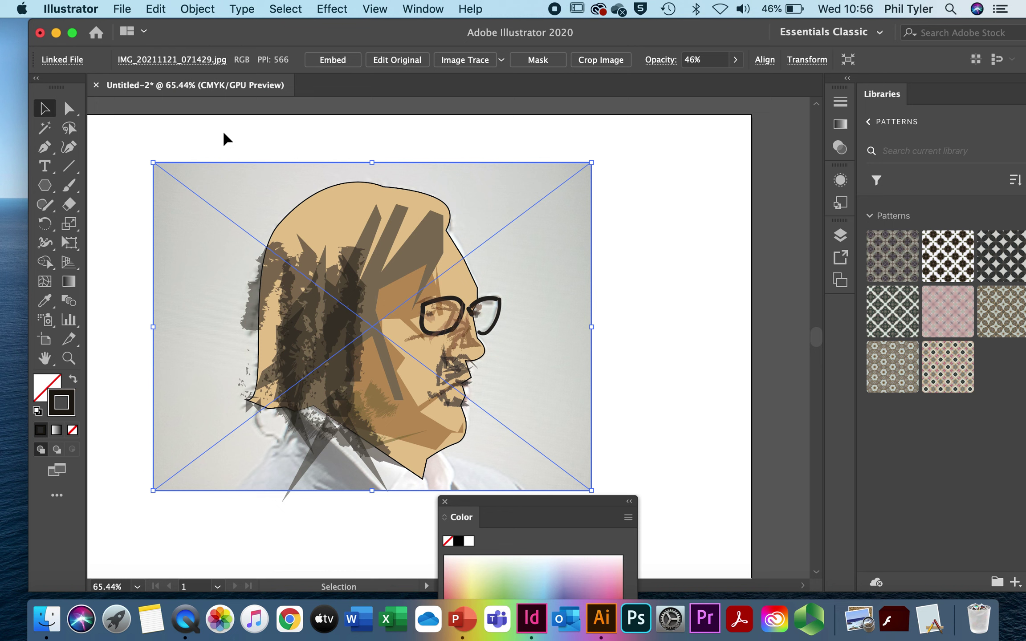
- Delete the background photo and remove the black outline stroke from the large head shape
key("Delete")
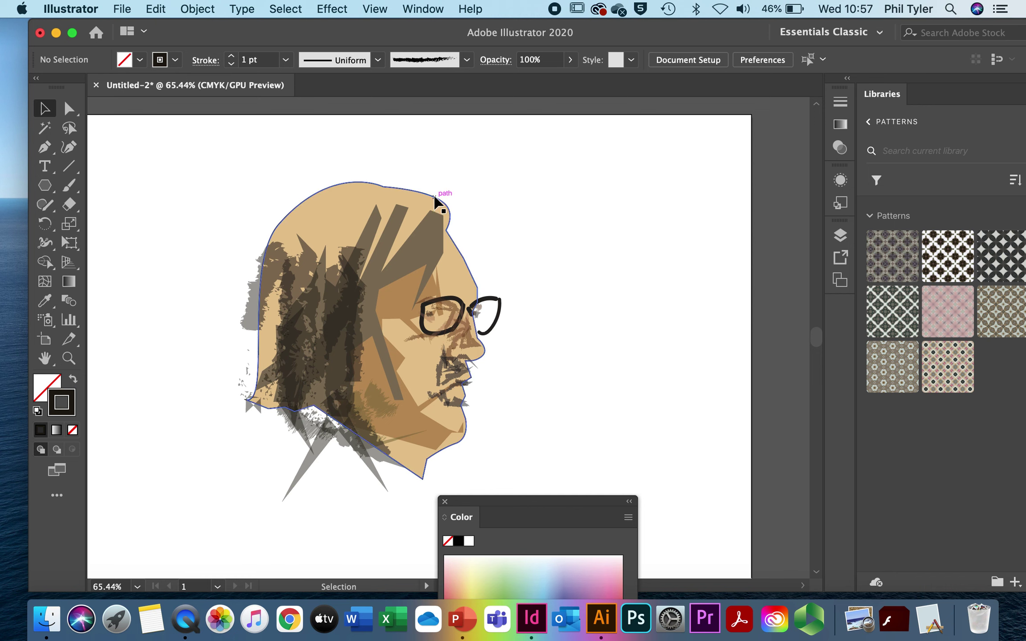
left_click(435, 198)
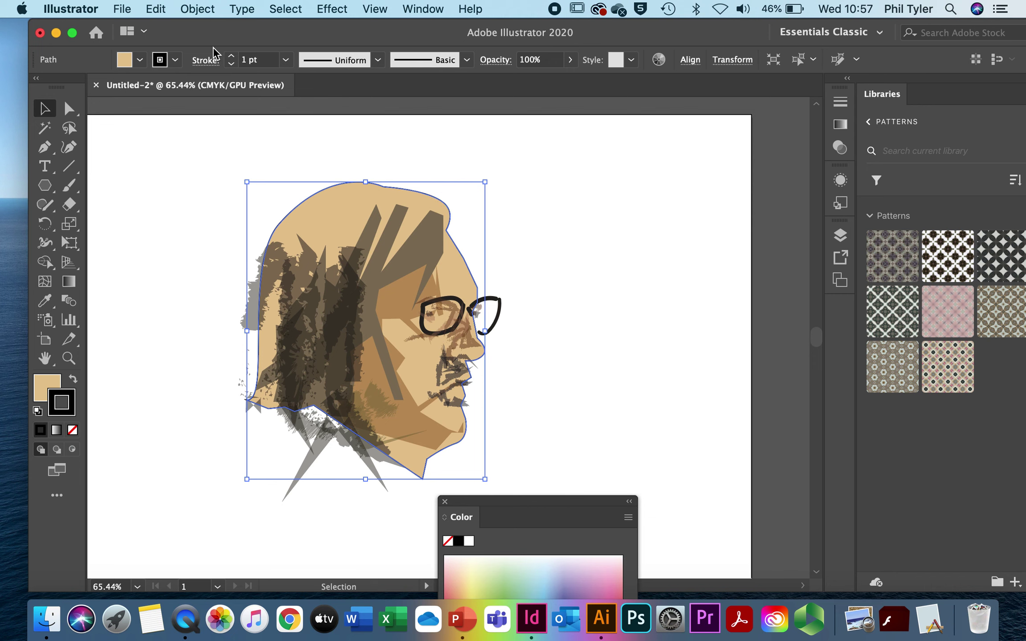
left_click(161, 62)
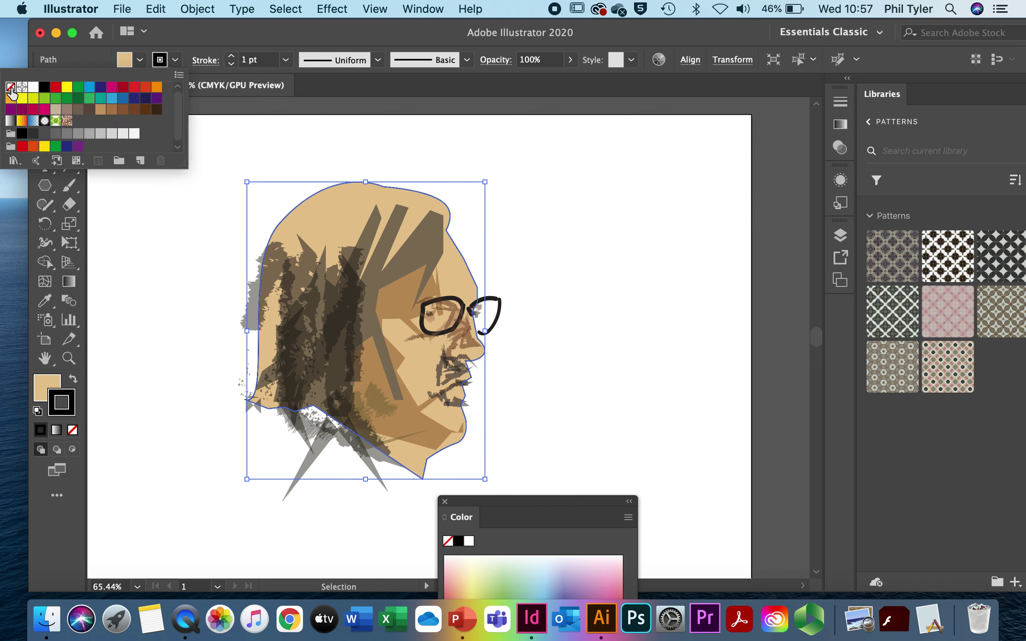
left_click(10, 87)
scroll(653, 289, "down", 3)
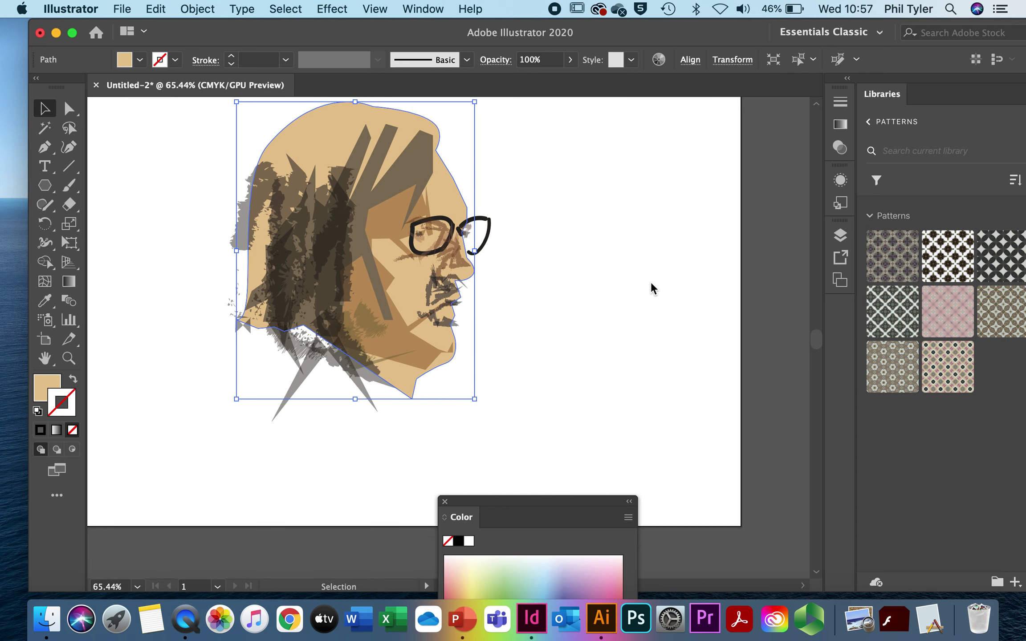
scroll(653, 288, "right", 2)
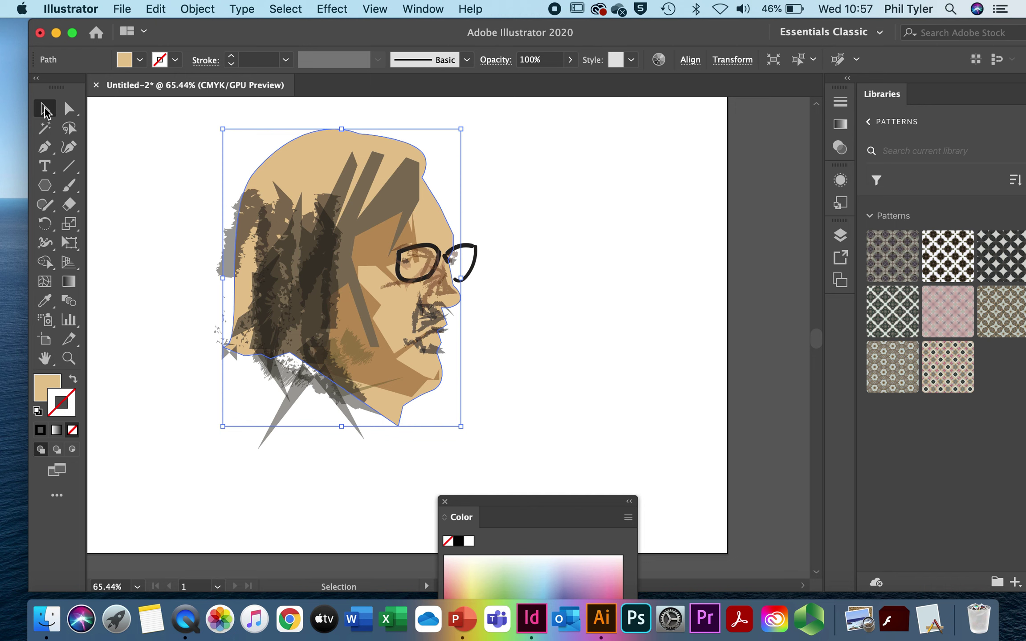
- Try moving one of the charcoal hair strokes on its own, and undo the move
mouse_move(279, 239)
left_mouse_down()
mouse_move(337, 244)
mouse_move(332, 234)
mouse_move(313, 245)
left_mouse_up()
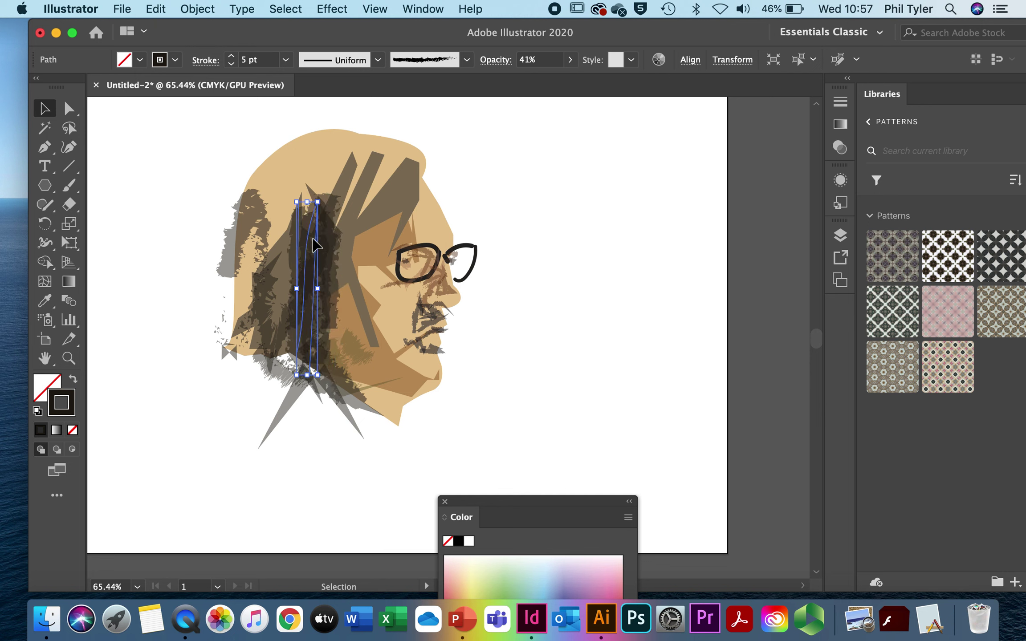
key("super+z")
key("super+z")
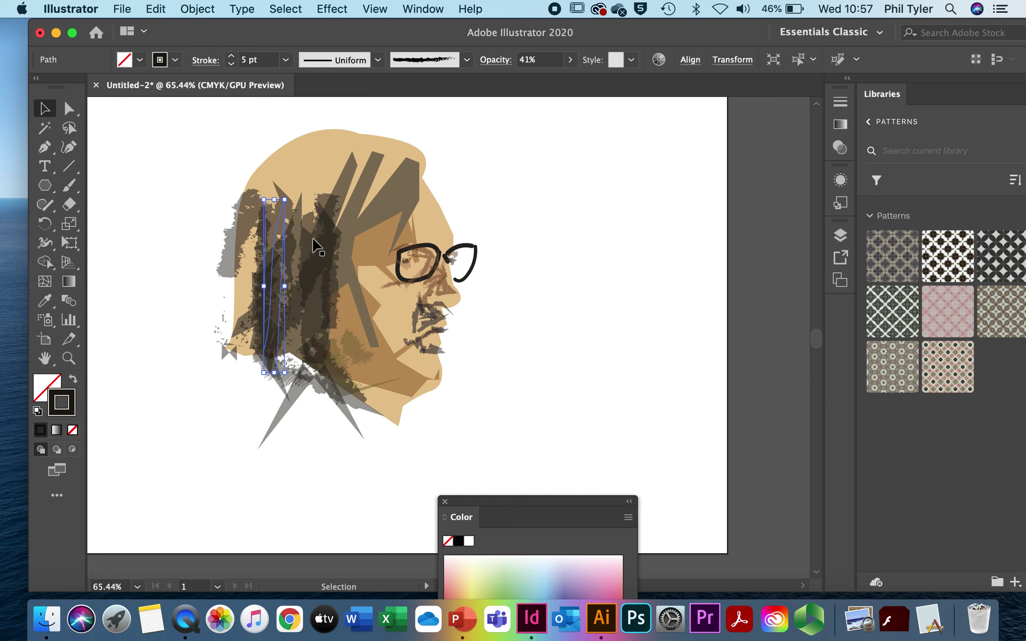
- Group all the portrait shapes and shift the whole group slightly left and up on the artboard
key("super+a")
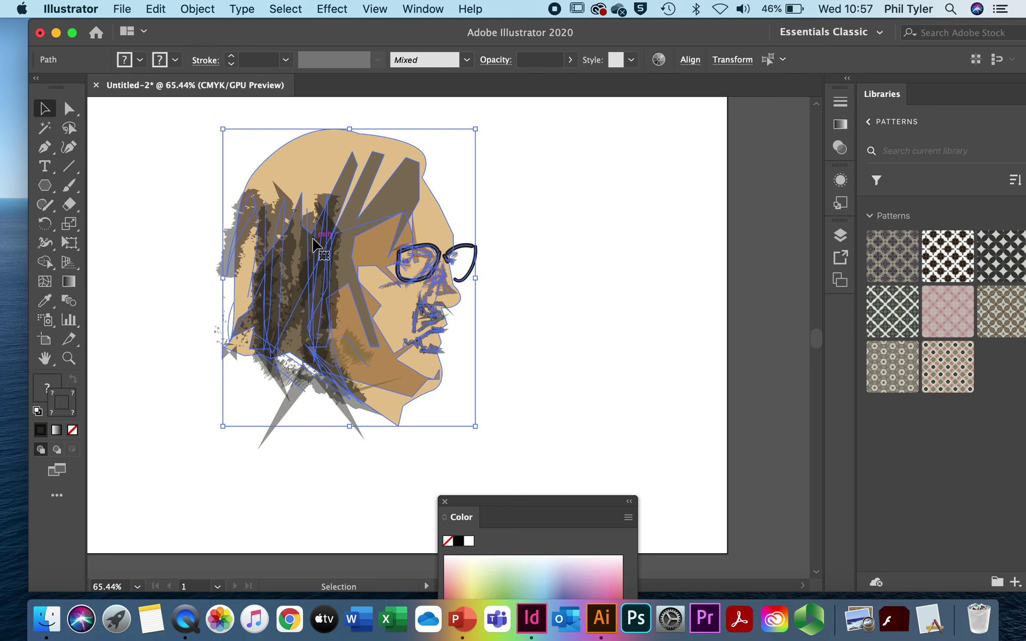
left_click(207, 10)
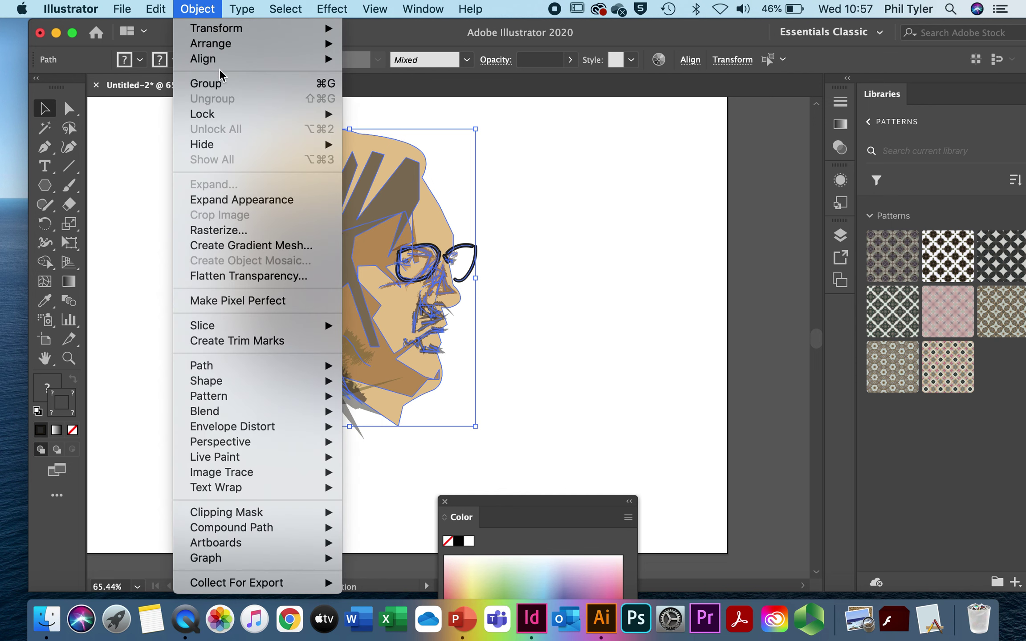
left_click(220, 84)
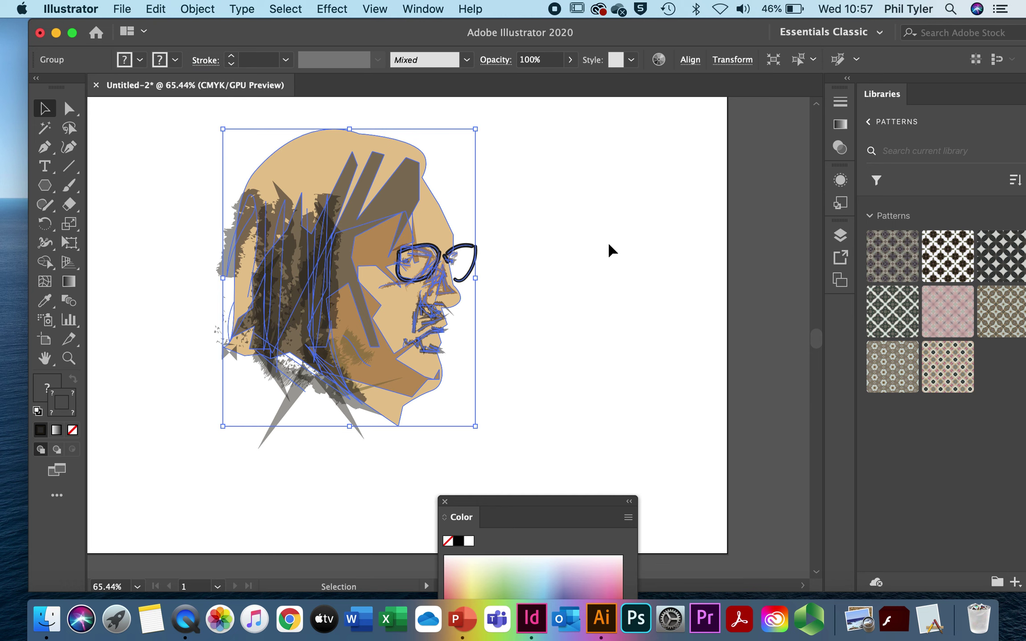
left_click(583, 240)
left_click(401, 206)
left_click_drag(401, 206, 379, 200)
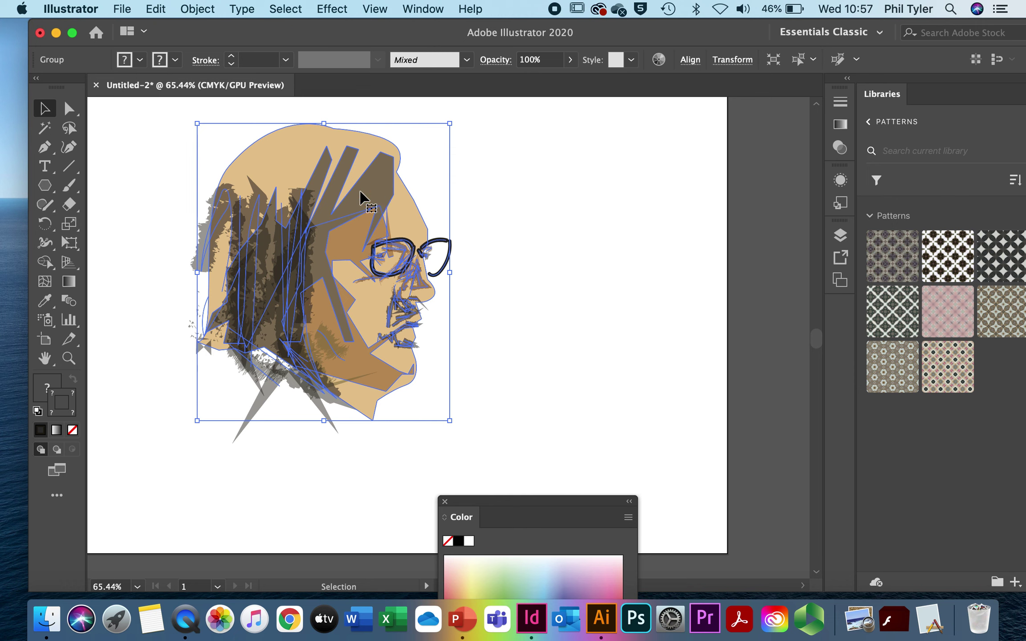
- Try flipping the grouped portrait horizontally by its bounding box, undo the change and deselect the group
left_click_drag(198, 123, 653, 165)
key("super+z")
key("super+z")
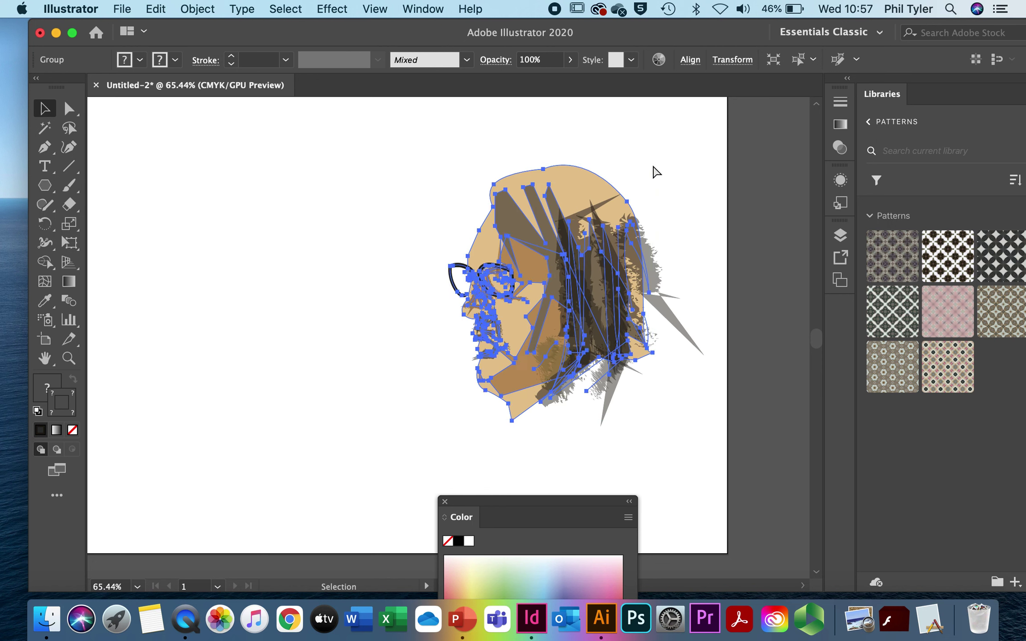
key("super+z")
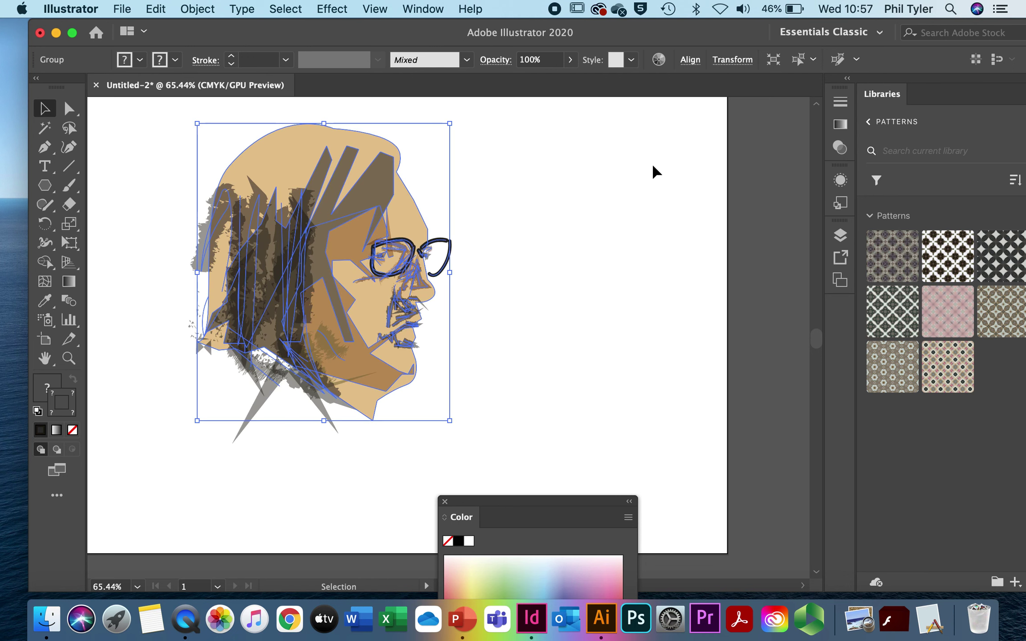
left_click(659, 268)
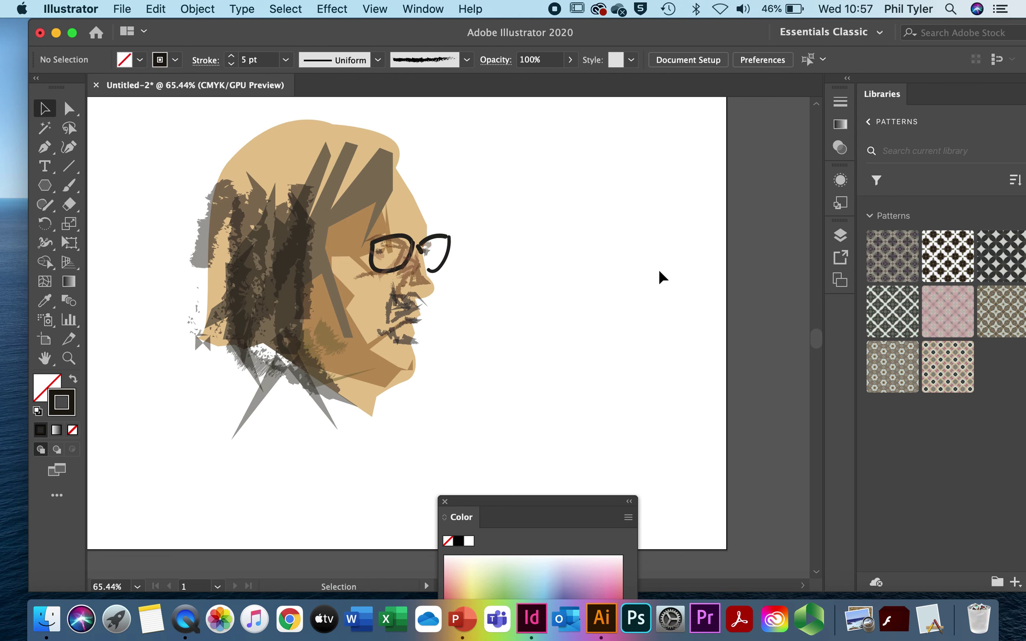
scroll(658, 268, "down", 3)
scroll(659, 268, "up", 3)
scroll(658, 267, "left", 1)
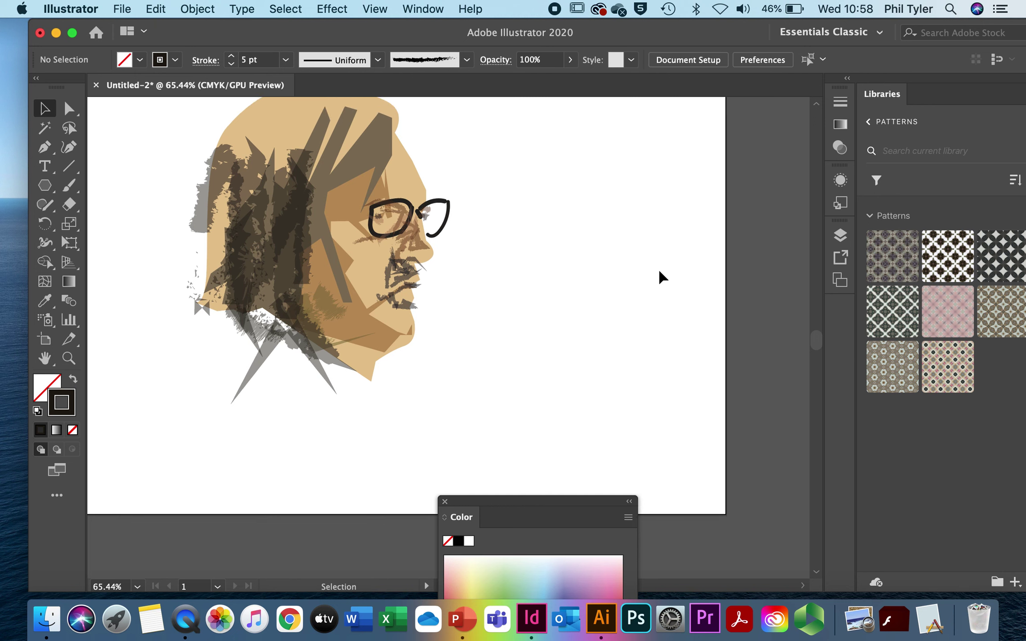
left_click(373, 280)
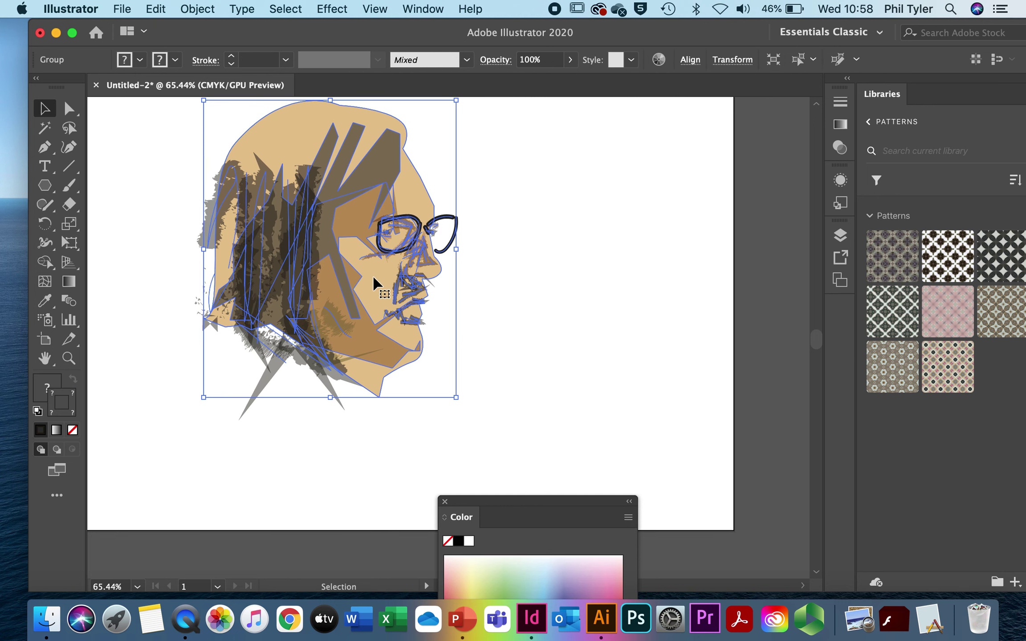
scroll(373, 280, "up", 2)
scroll(373, 280, "left", 1)
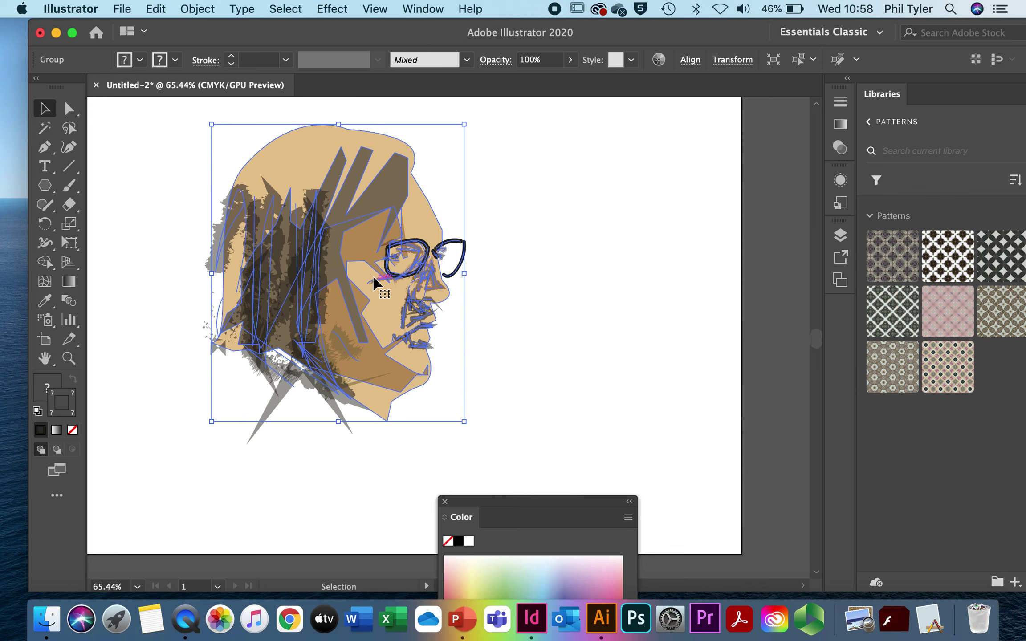
left_click(515, 256)
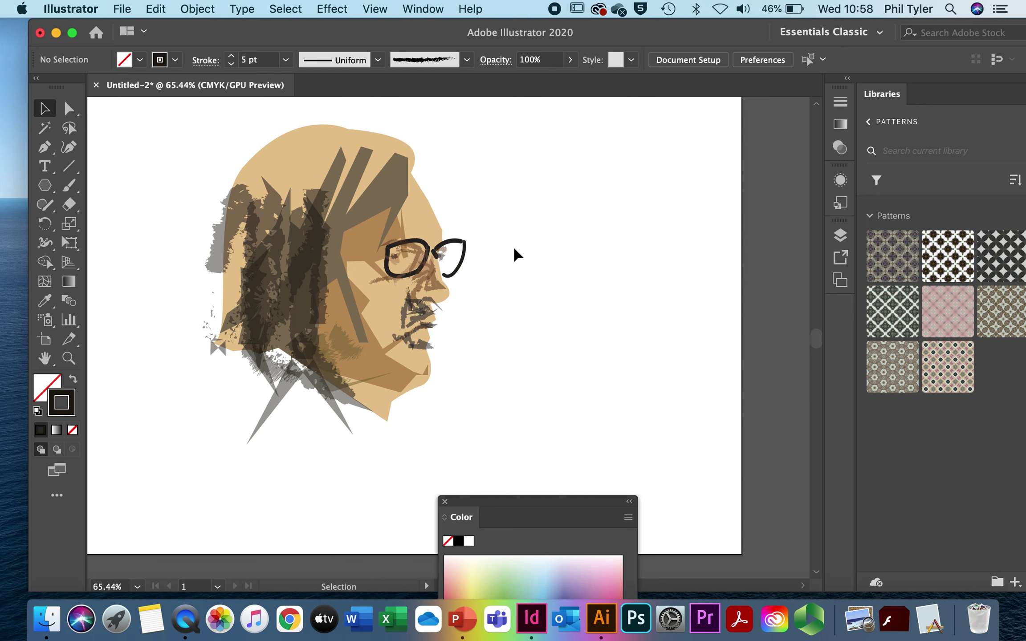
- Ungroup the whole portrait into its separate shapes and clear the selection
key("super+a")
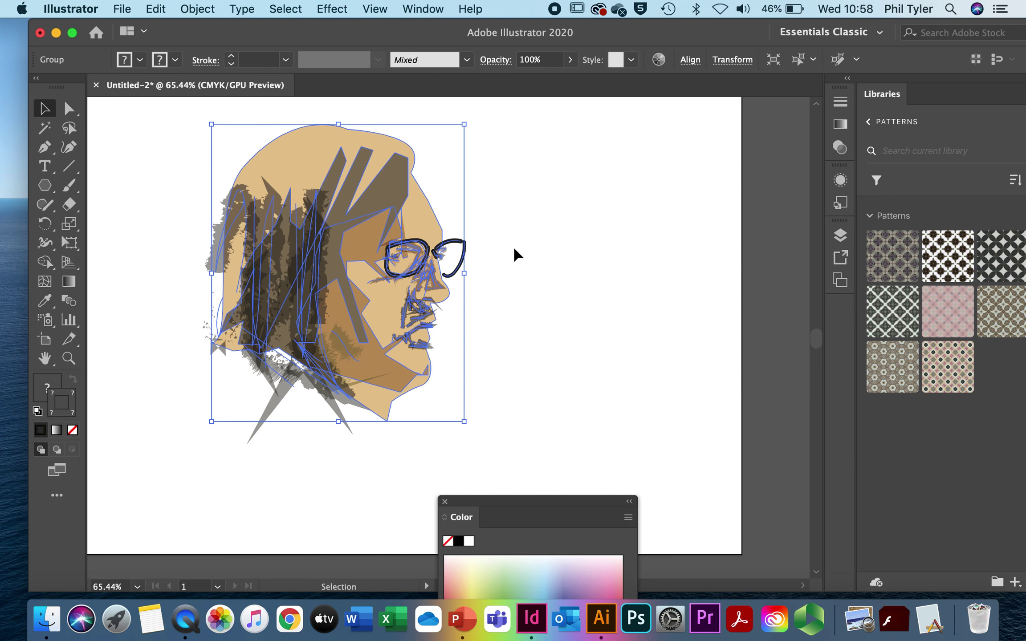
left_click(212, 10)
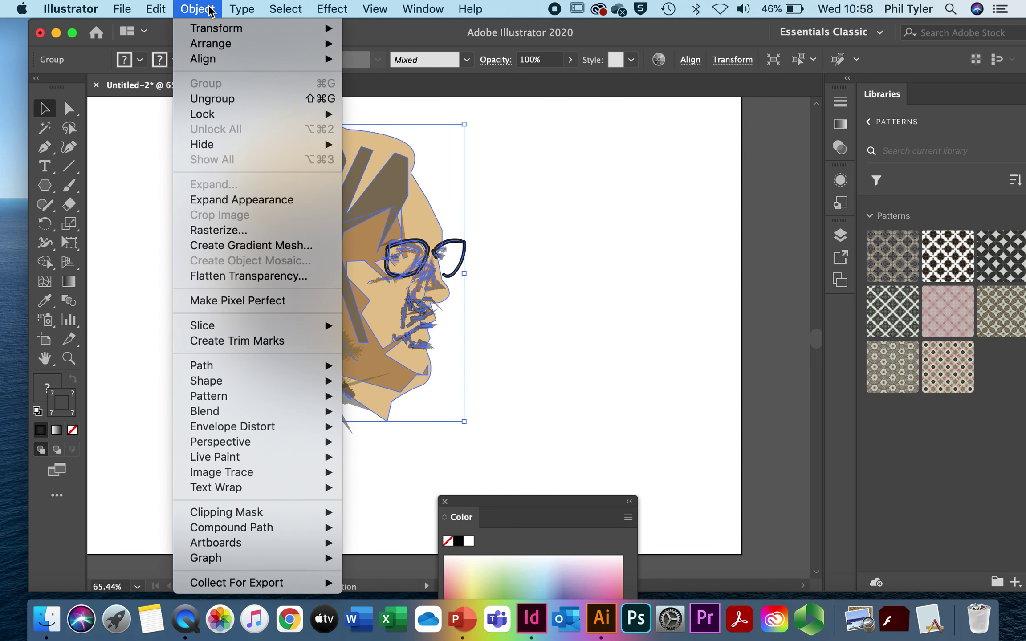
left_click(230, 99)
left_click(560, 192)
- Try recolouring the fill of the large head shape to a muted dark brown
left_click(325, 170)
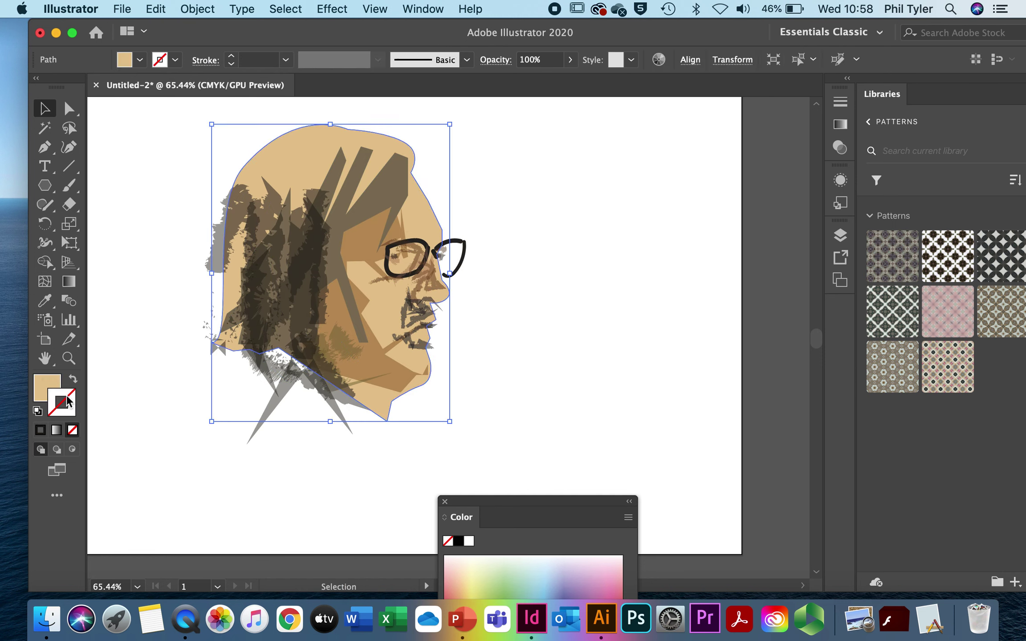
double_click(41, 388)
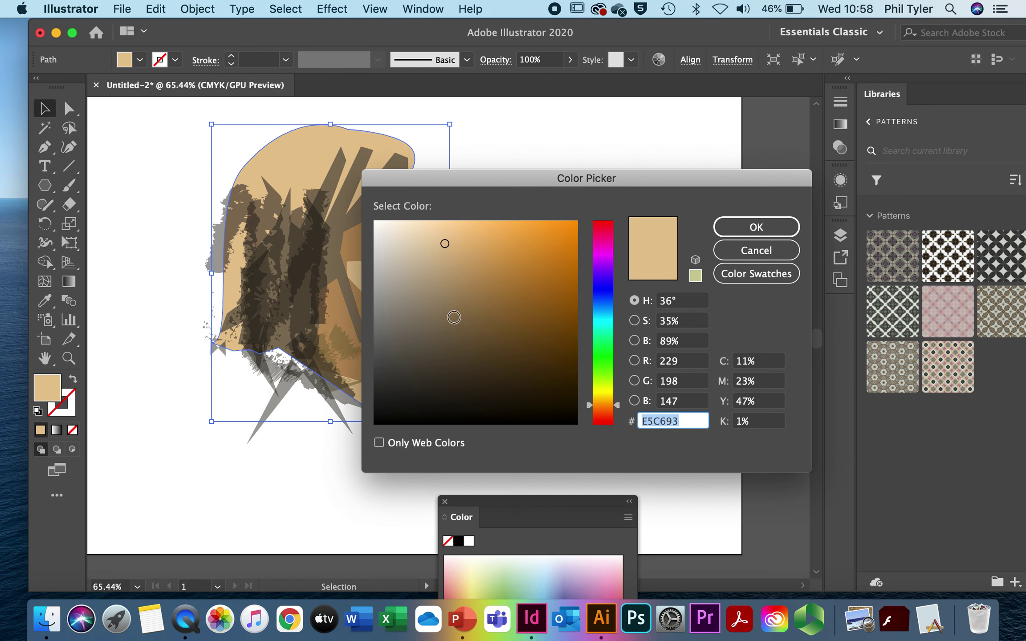
left_click(450, 315)
left_click(728, 232)
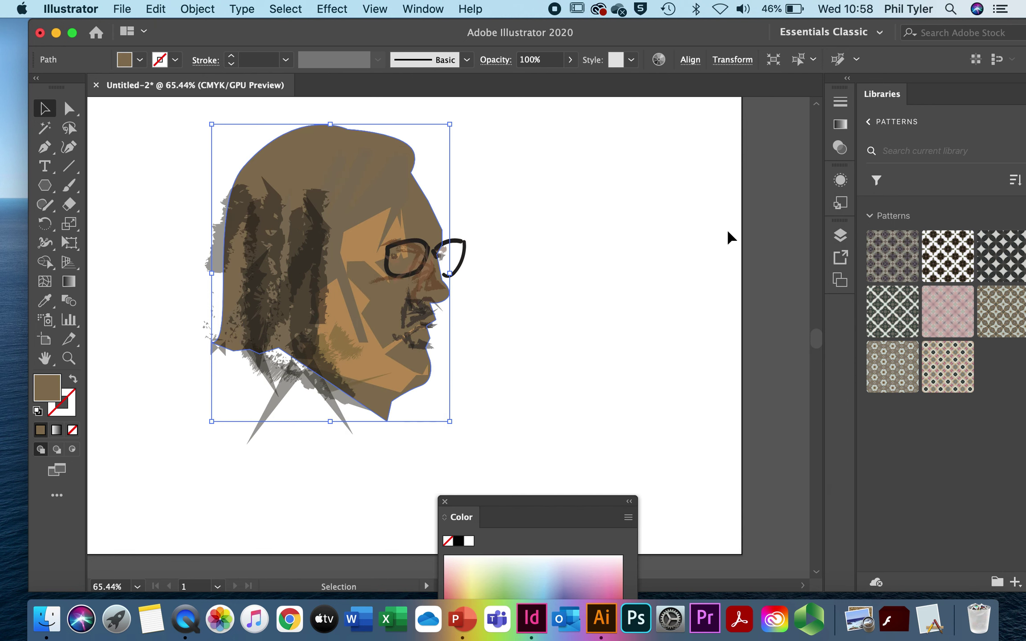
left_click(649, 225)
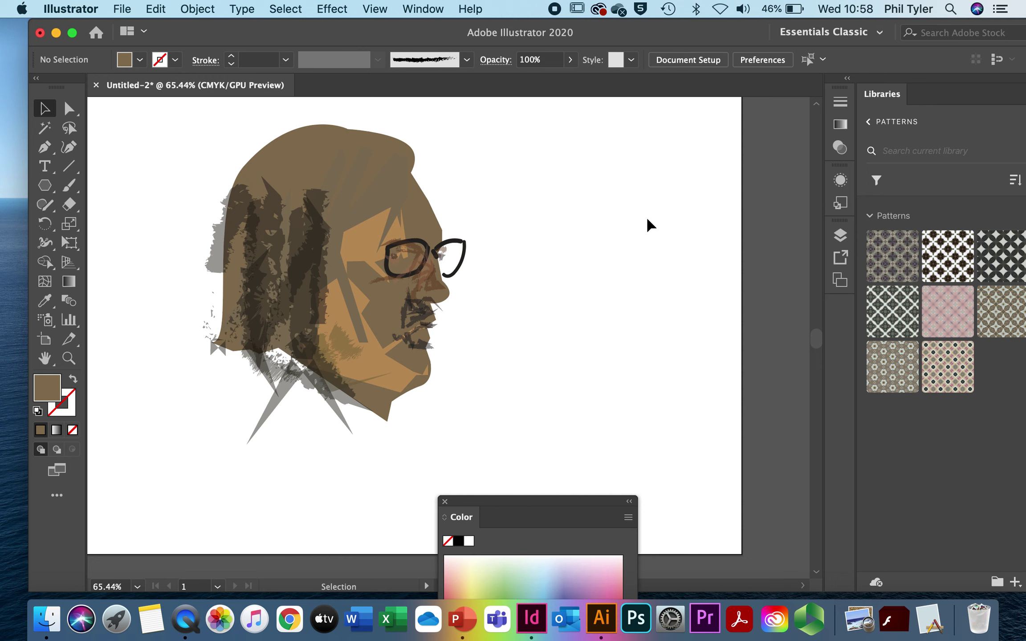
- Try recolouring the face shadow shape to turquoise 5CEACE, and undo the fill changes on both the shadow and head shapes
left_click(364, 242)
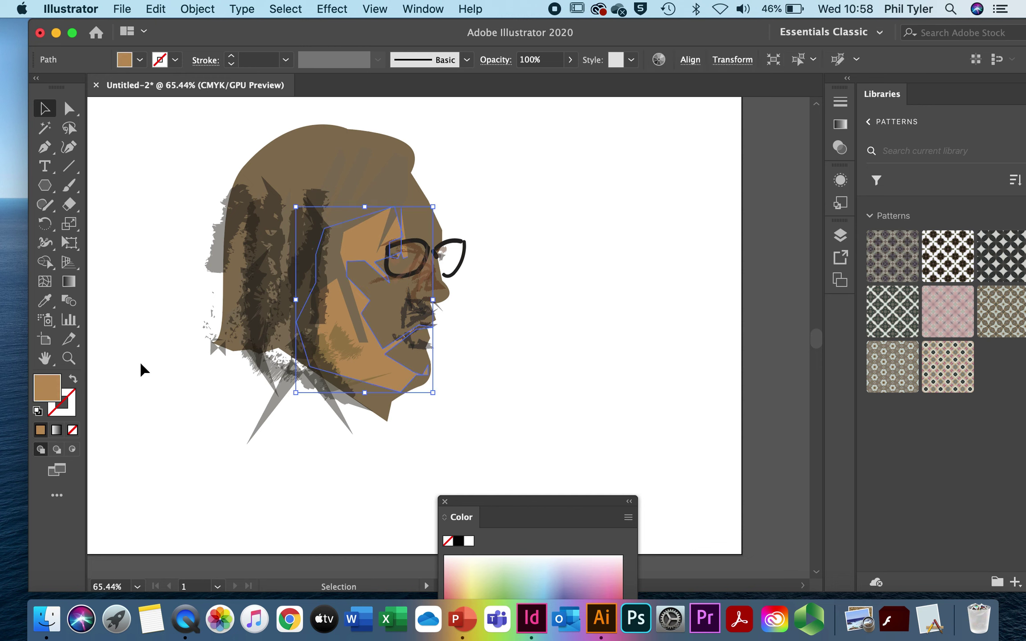
double_click(42, 394)
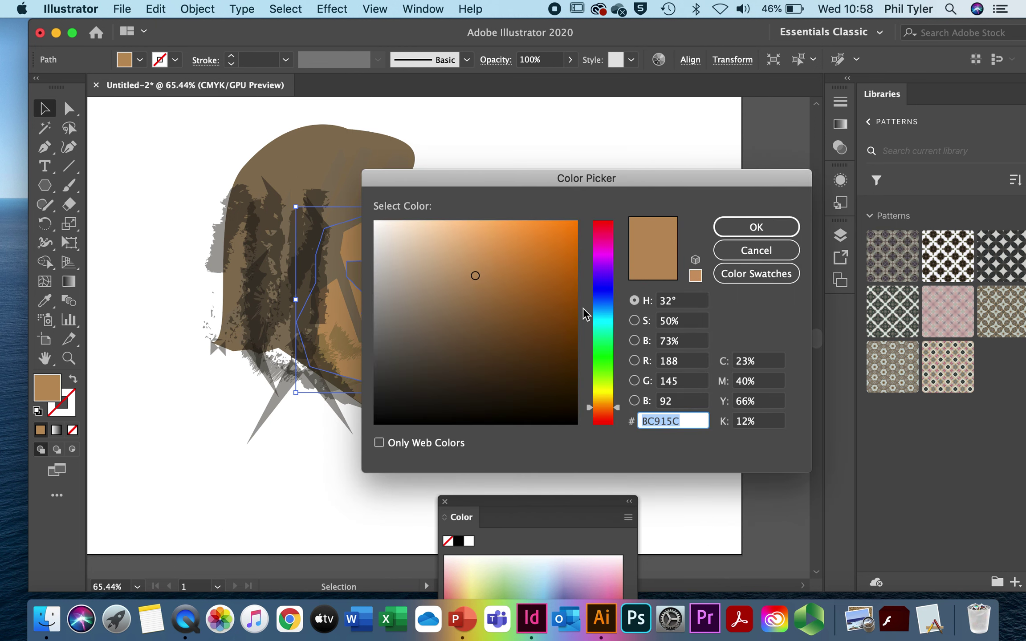
left_click(604, 330)
left_click(500, 236)
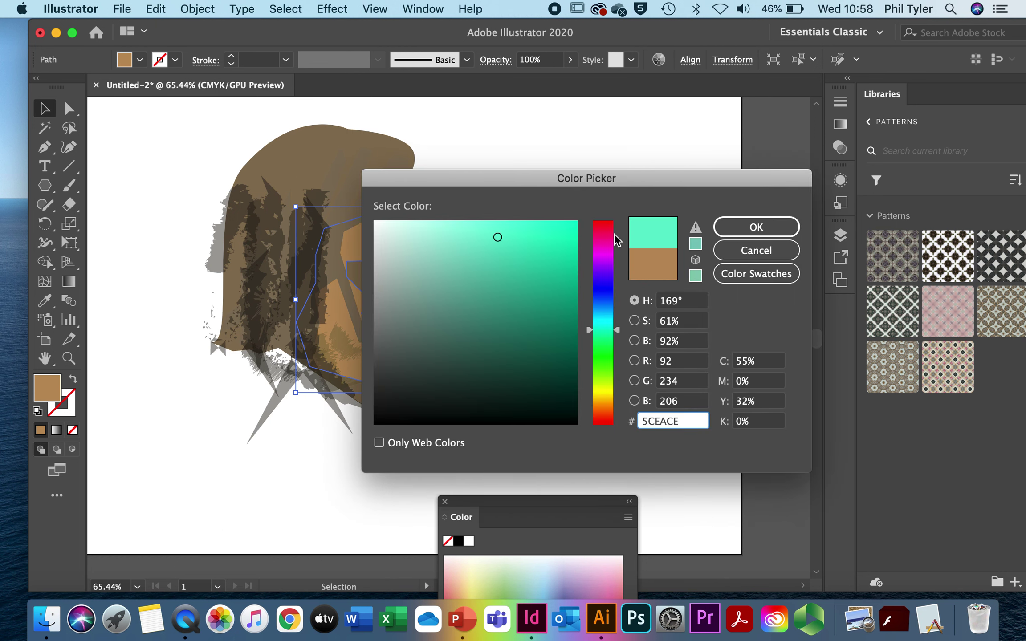
left_click(756, 227)
left_click(547, 230)
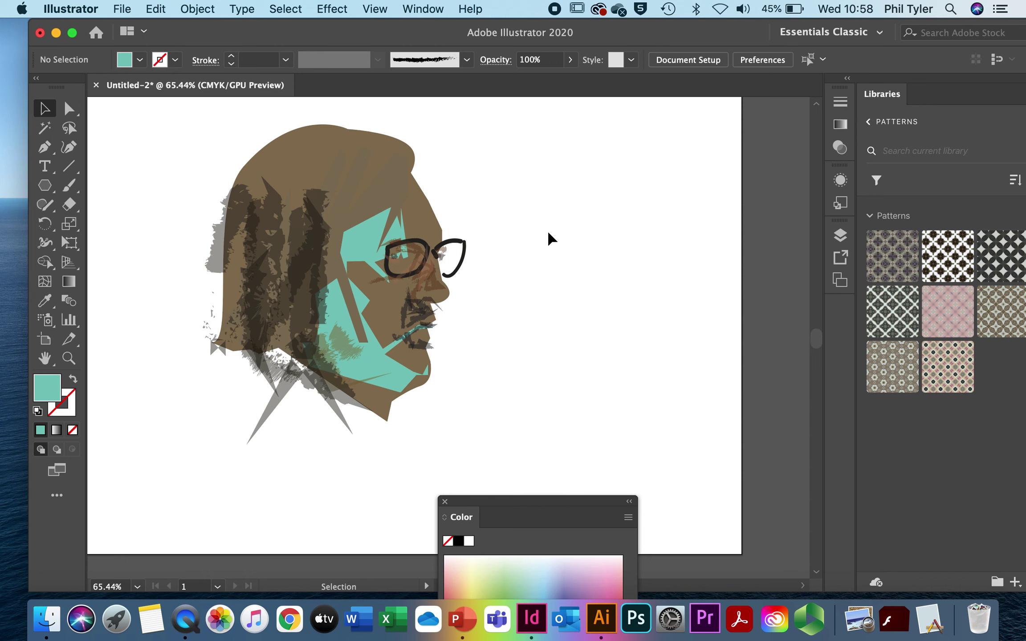
key("super+z")
key("super+z")
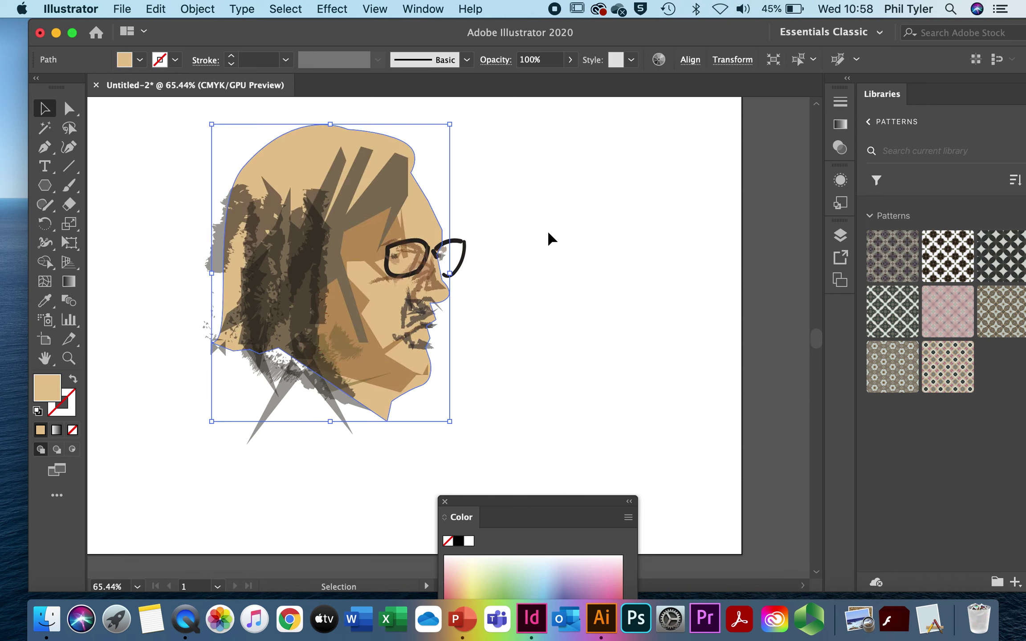